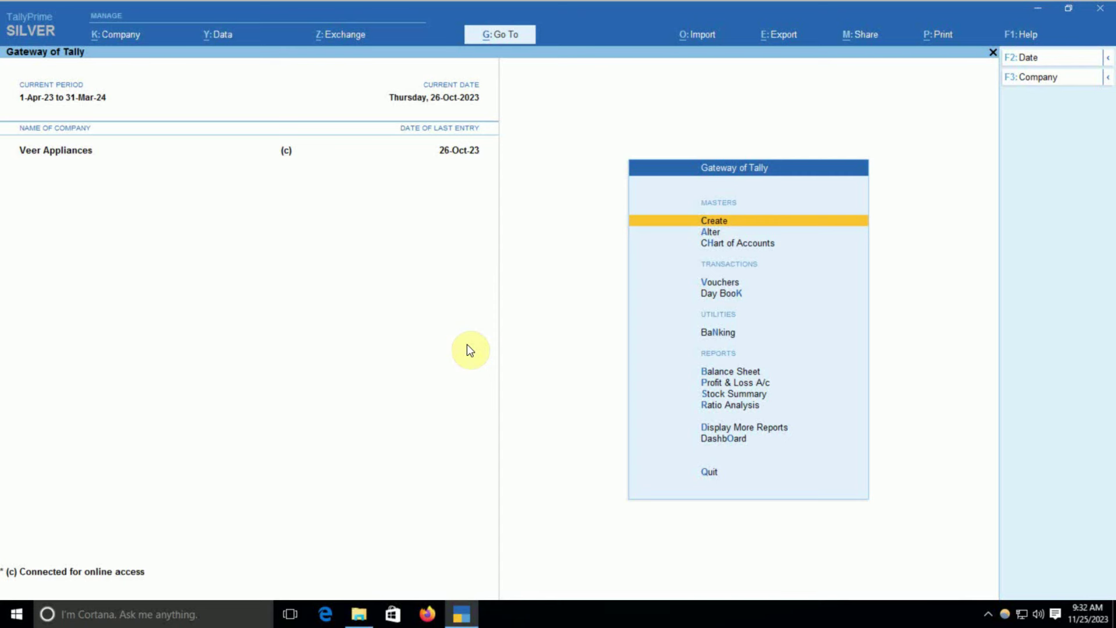
Open the Stock Summary report and go to the Finish Goods stock group.
{"action": "key", "text": "s"}
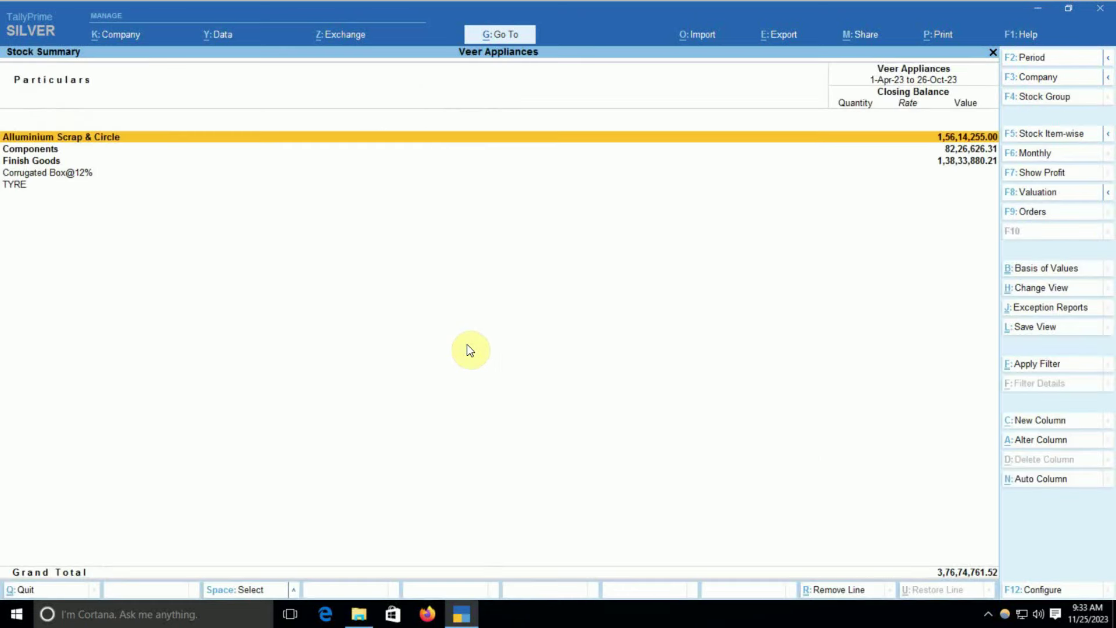
{"action": "key", "text": "Escape"}
{"action": "key", "text": "Escape"}
{"action": "key", "text": "Escape"}
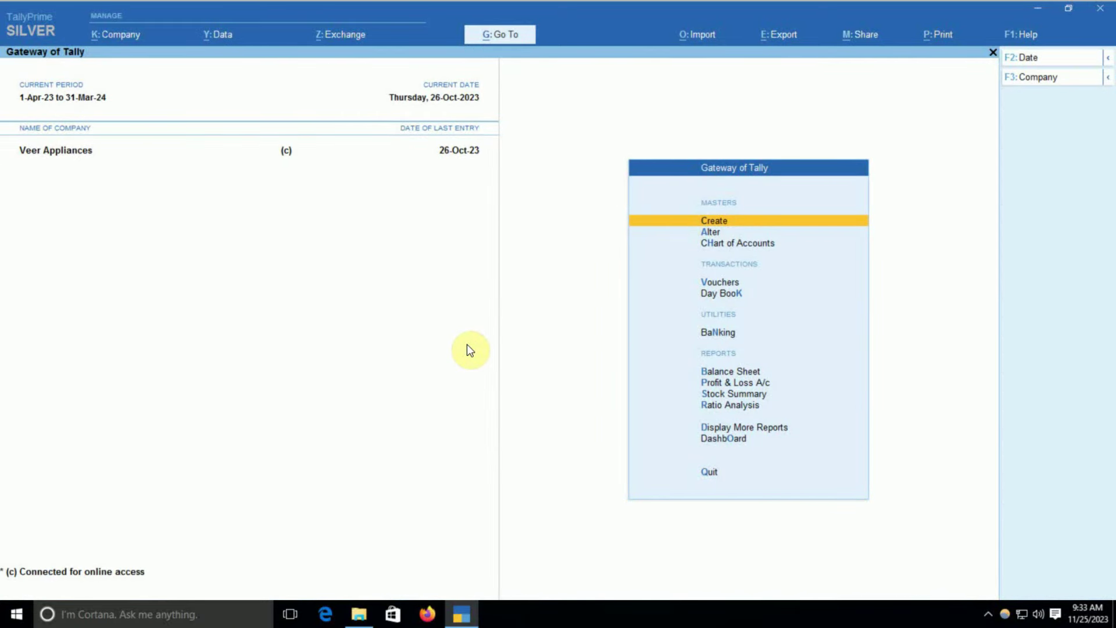
{"action": "key", "text": "s"}
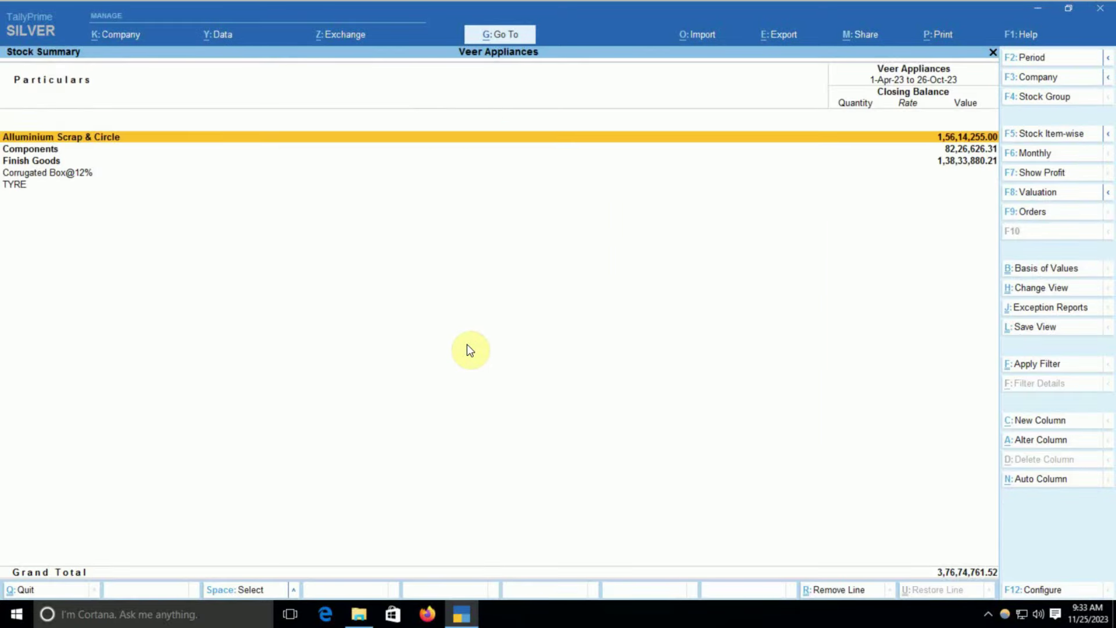
{"action": "key", "text": "Down"}
{"action": "key", "text": "Down"}
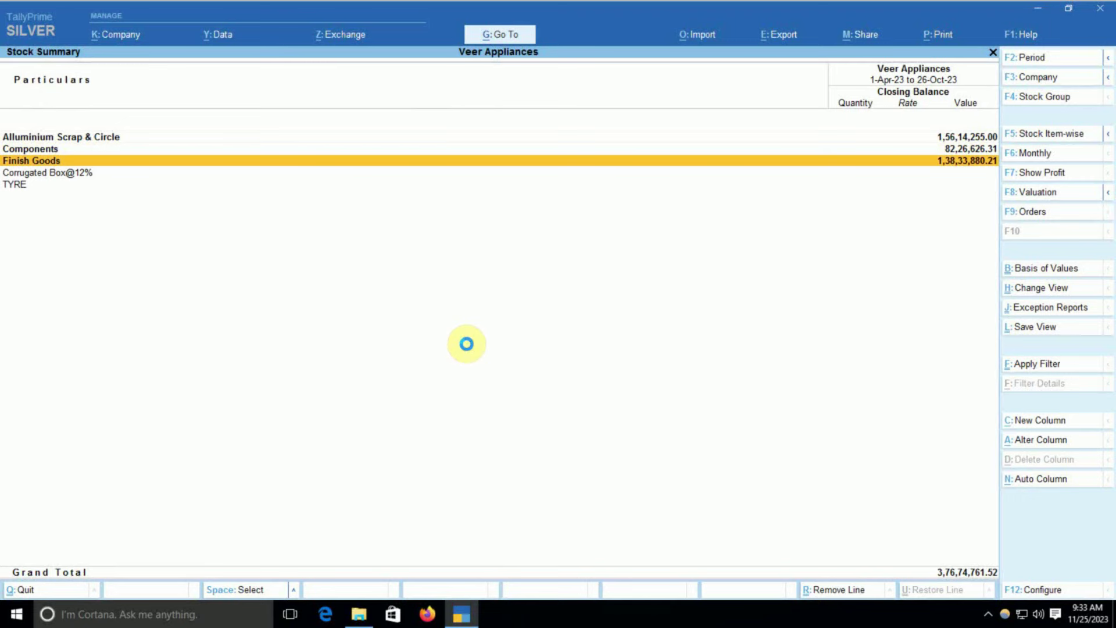
Examine the stock entries listed under the Finish Goods group, then return to the Stock Summary.
{"action": "key", "text": "Return"}
{"action": "key", "text": "Down"}
{"action": "key", "text": "Down"}
{"action": "key", "text": "Down"}
{"action": "key", "text": "Down"}
{"action": "key", "text": "Down"}
{"action": "key", "text": "Down"}
{"action": "key", "text": "Escape"}
Examine the stock entries under the Components group, including quantities, rates and values.
{"action": "key", "text": "Up"}
{"action": "key", "text": "Return"}
{"action": "key", "text": "Down"}
{"action": "key", "text": "Down"}
{"action": "key", "text": "Down"}
{"action": "key", "text": "Down"}
{"action": "key", "text": "Down"}
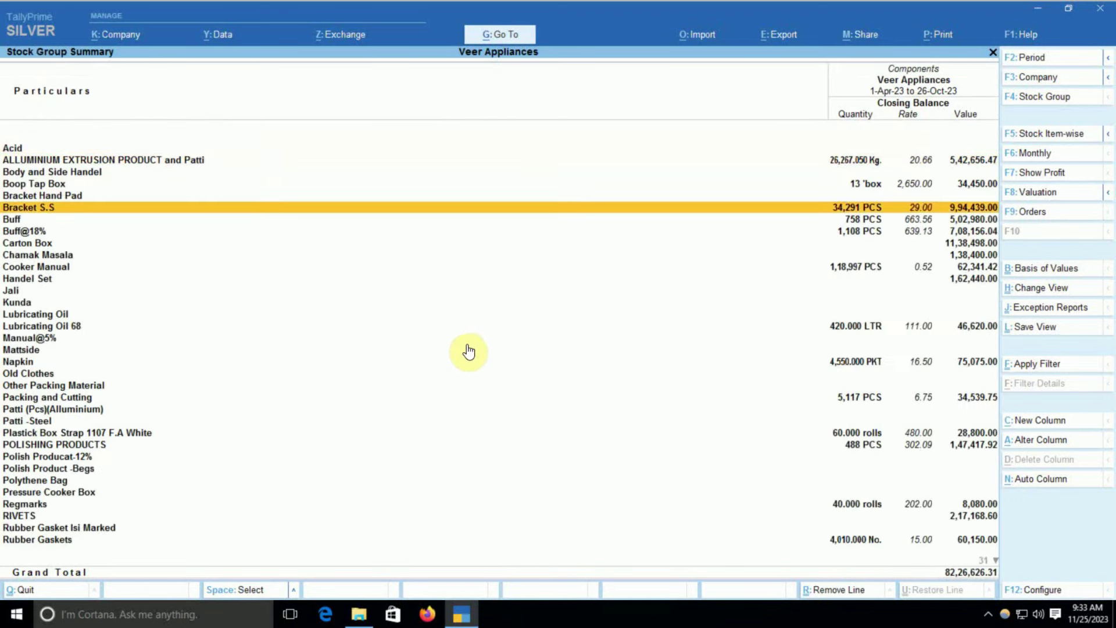
{"action": "key", "text": "Escape"}
Examine the entries under Alluminium Scrap & Circle, then leave the Stock Summary for the Gateway of Tally.
{"action": "key", "text": "Up"}
{"action": "key", "text": "Return"}
{"action": "key", "text": "Down"}
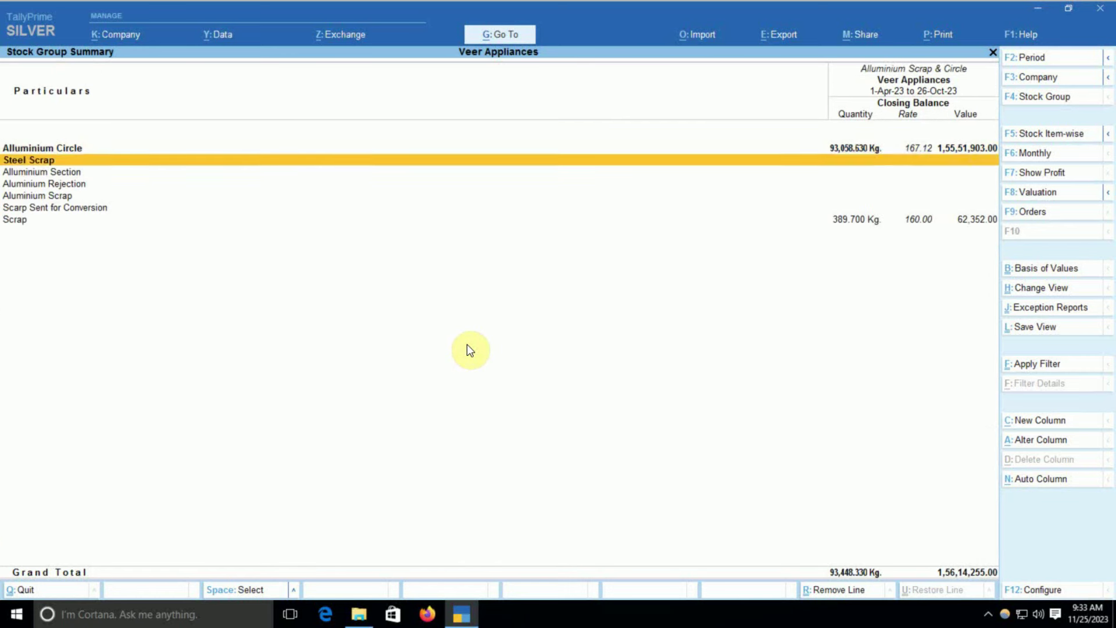
{"action": "key", "text": "Down"}
{"action": "key", "text": "Down"}
{"action": "key", "text": "Down"}
{"action": "key", "text": "Escape"}
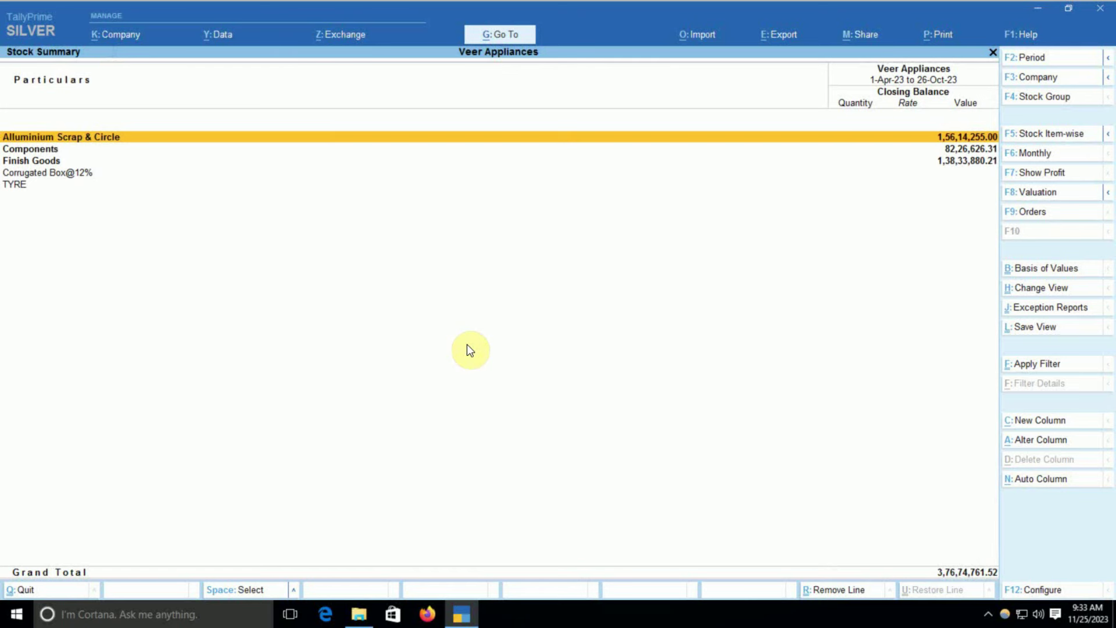
{"action": "key", "text": "Down"}
{"action": "key", "text": "Down"}
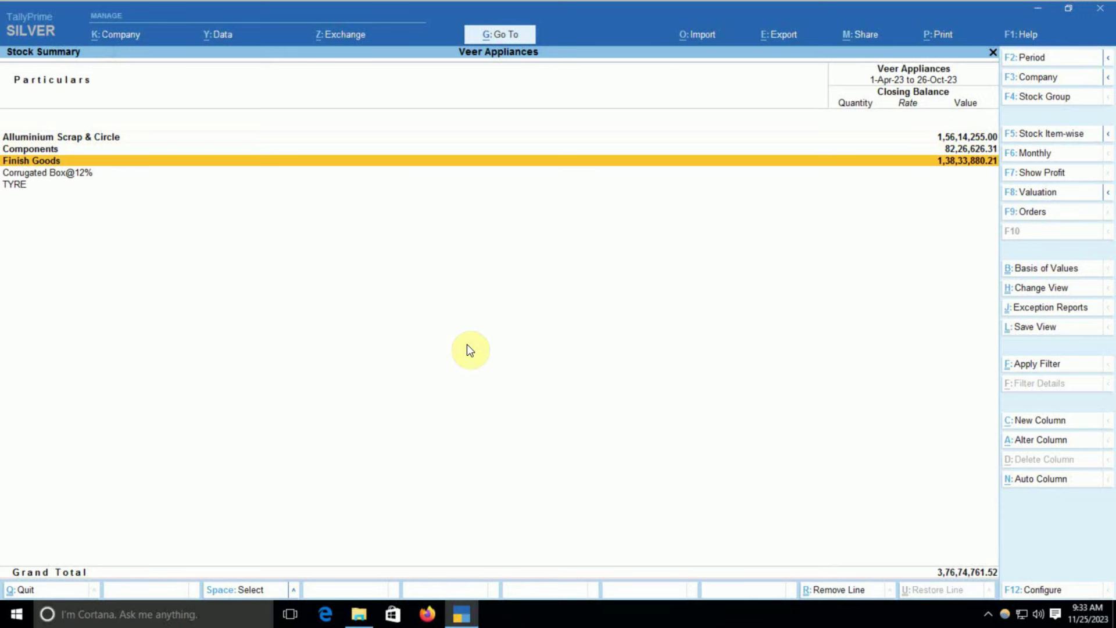
{"action": "key", "text": "Escape"}
{"action": "key", "text": "Escape"}
{"action": "key", "text": "Escape"}
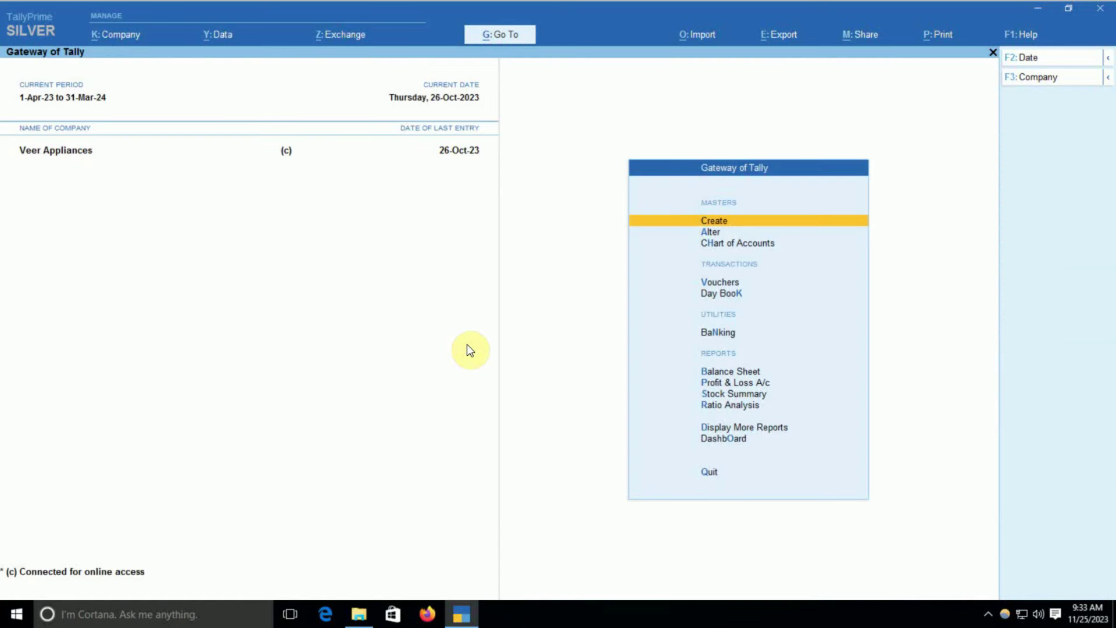
Start creating a new voucher type master named Manufacturing.
{"action": "key", "text": "Return"}
{"action": "type", "text": "St"}
{"action": "key", "text": "BackSpace"}
{"action": "key", "text": "BackSpace"}
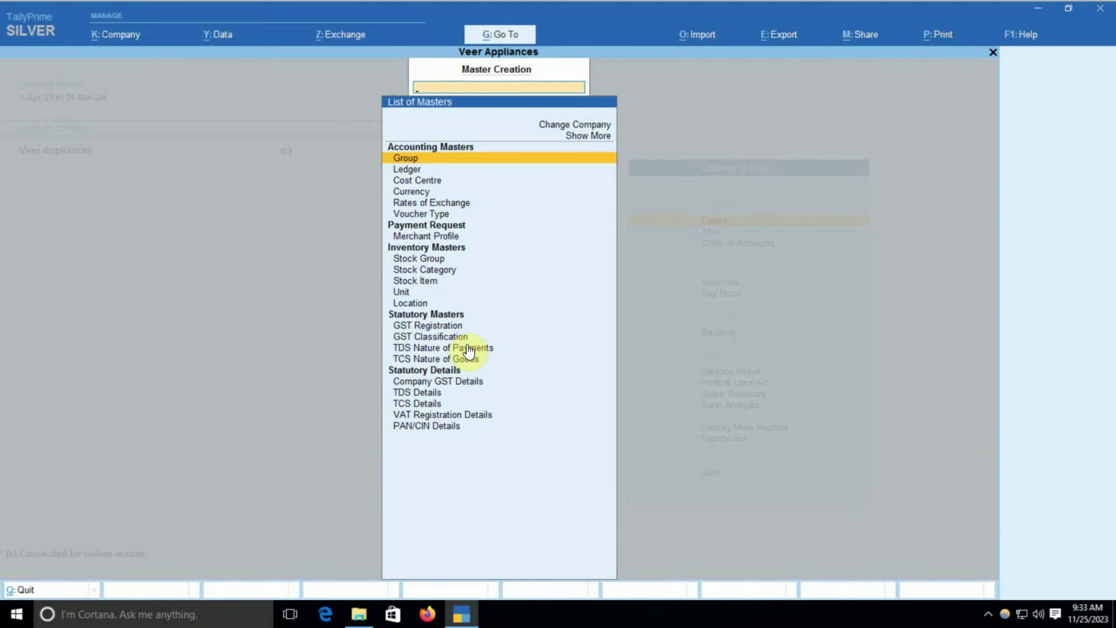
{"action": "key", "text": "Down"}
{"action": "key", "text": "Down"}
{"action": "key", "text": "Down"}
{"action": "key", "text": "Down"}
{"action": "key", "text": "Down"}
{"action": "key", "text": "Return"}
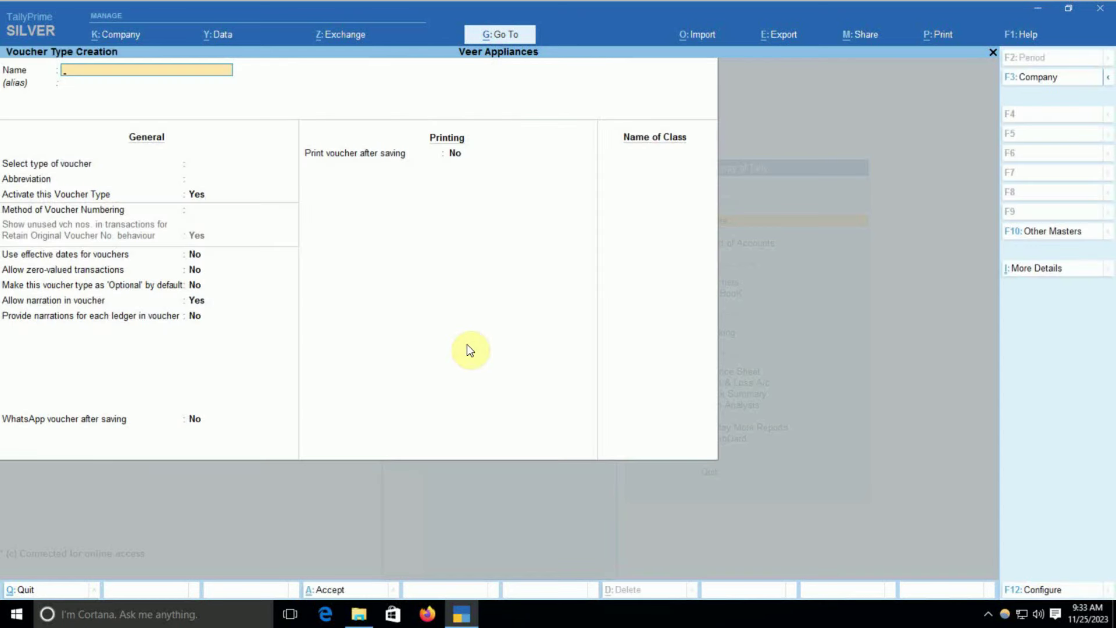
{"action": "type", "text": "Manufacturing"}
{"action": "key", "text": "Return"}
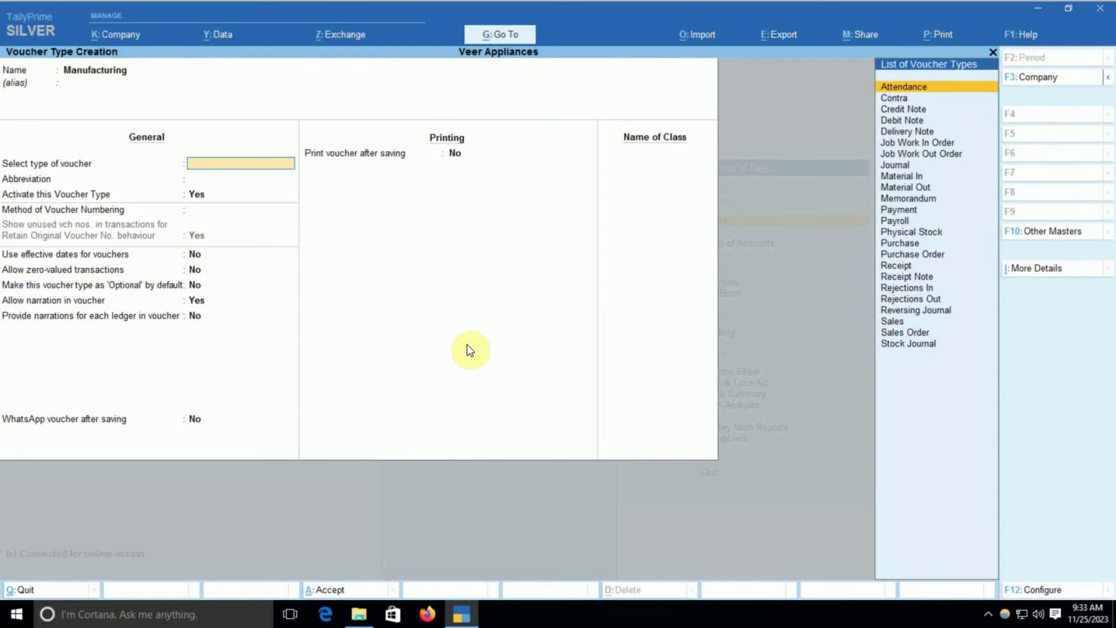
Base the Manufacturing voucher type on Stock Journal with automatic voucher numbering, keeping the other general defaults.
{"action": "type", "text": "Sto"}
{"action": "key", "text": "Return"}
{"action": "key", "text": "Return"}
{"action": "key", "text": "Return"}
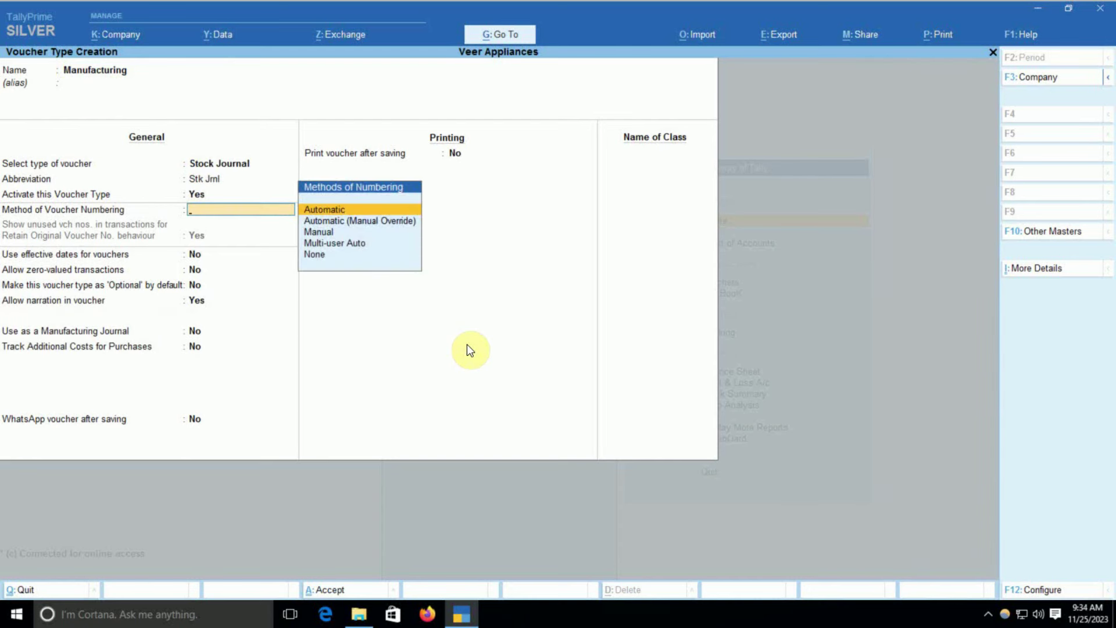
{"action": "key", "text": "Return"}
{"action": "key", "text": "Return"}
{"action": "key", "text": "Return"}
{"action": "key", "text": "Return"}
{"action": "key", "text": "Return"}
{"action": "key", "text": "Return"}
{"action": "key", "text": "Return"}
{"action": "key", "text": "Return"}
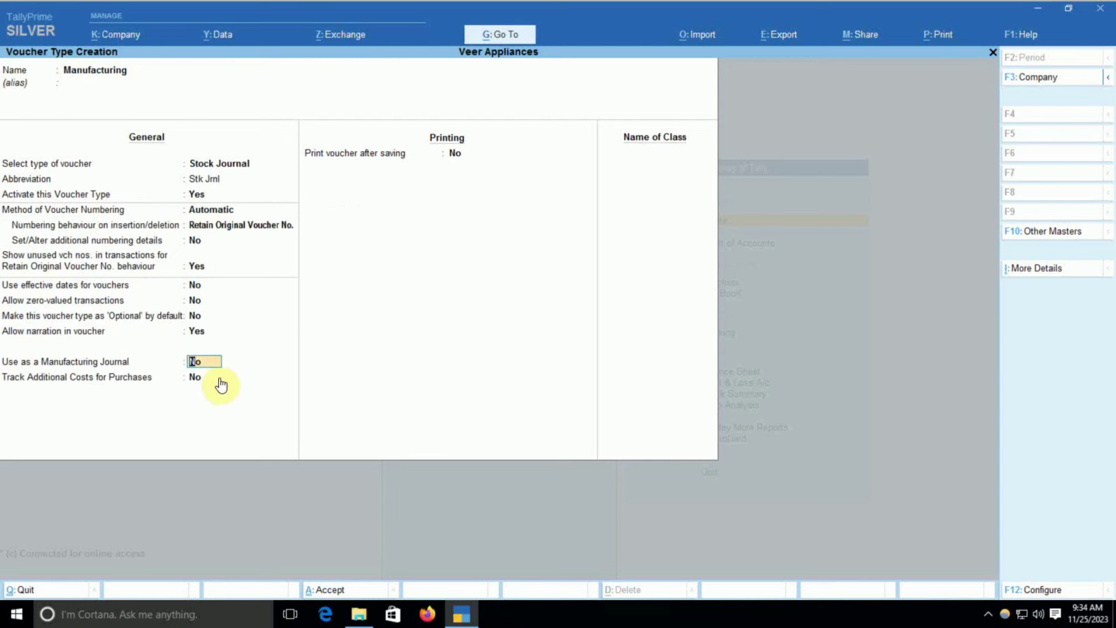
Enable use as a Manufacturing Journal, leave additional cost tracking off, and save the voucher type.
{"action": "type", "text": "y"}
{"action": "key", "text": "Return"}
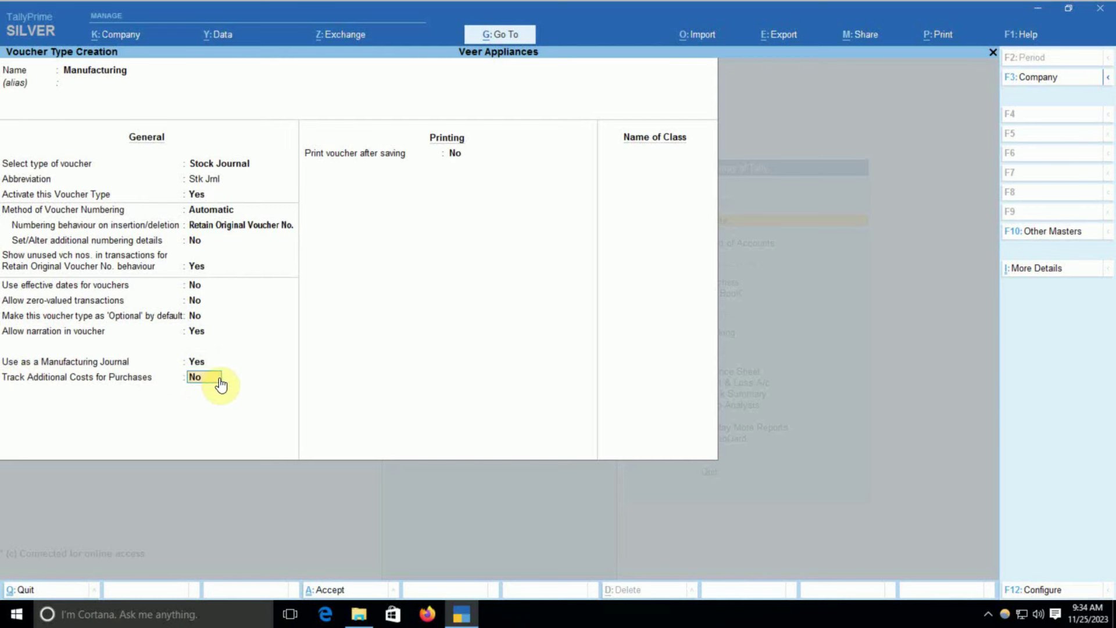
{"action": "key", "text": "Return"}
{"action": "key", "text": "Return"}
{"action": "key", "text": "Return"}
{"action": "key", "text": "Return"}
{"action": "key", "text": "Escape"}
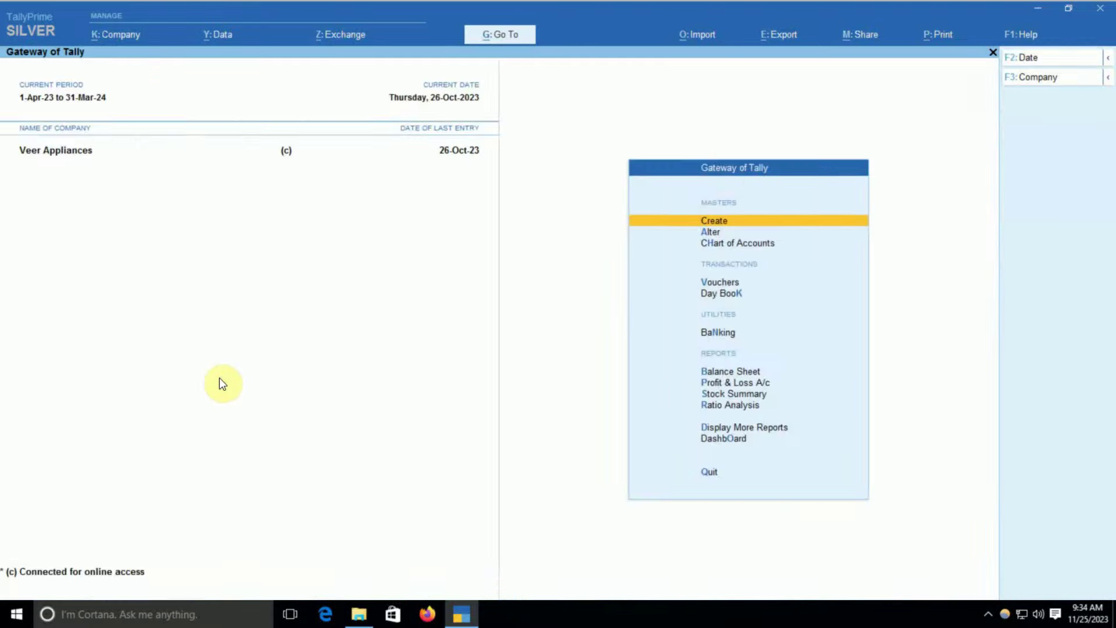
Open the creation form for a new stock item master.
{"action": "key", "text": "Escape"}
{"action": "key", "text": "n"}
{"action": "key", "text": "Return"}
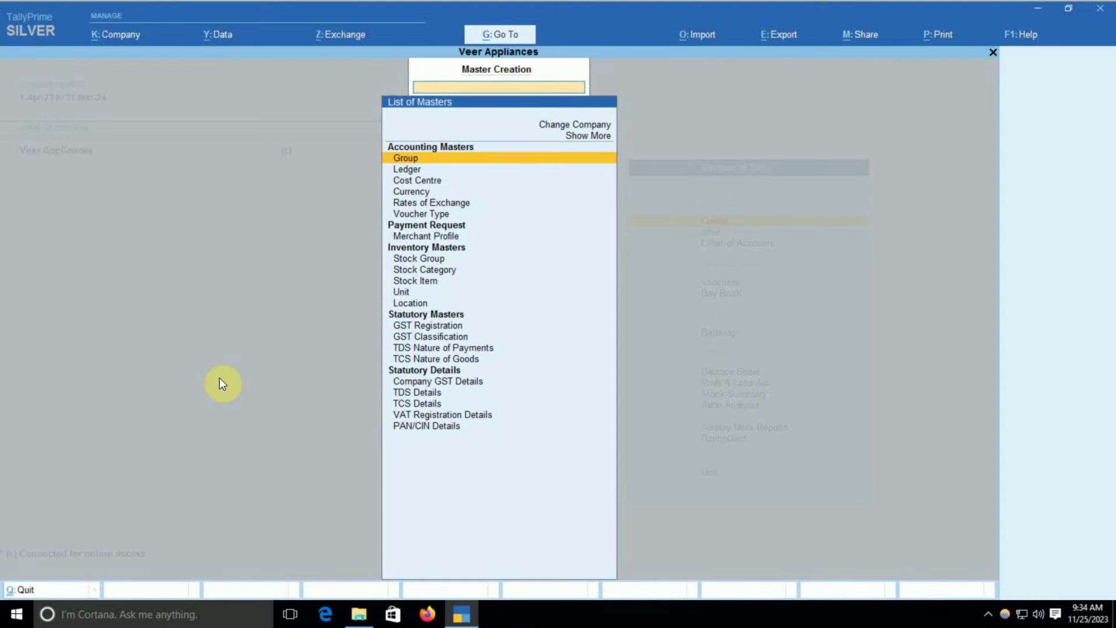
{"action": "key", "text": "Down"}
{"action": "key", "text": "Down"}
{"action": "key", "text": "Down"}
{"action": "key", "text": "Down"}
{"action": "key", "text": "Down"}
{"action": "key", "text": "Down"}
{"action": "key", "text": "Down"}
{"action": "key", "text": "Down"}
{"action": "key", "text": "Down"}
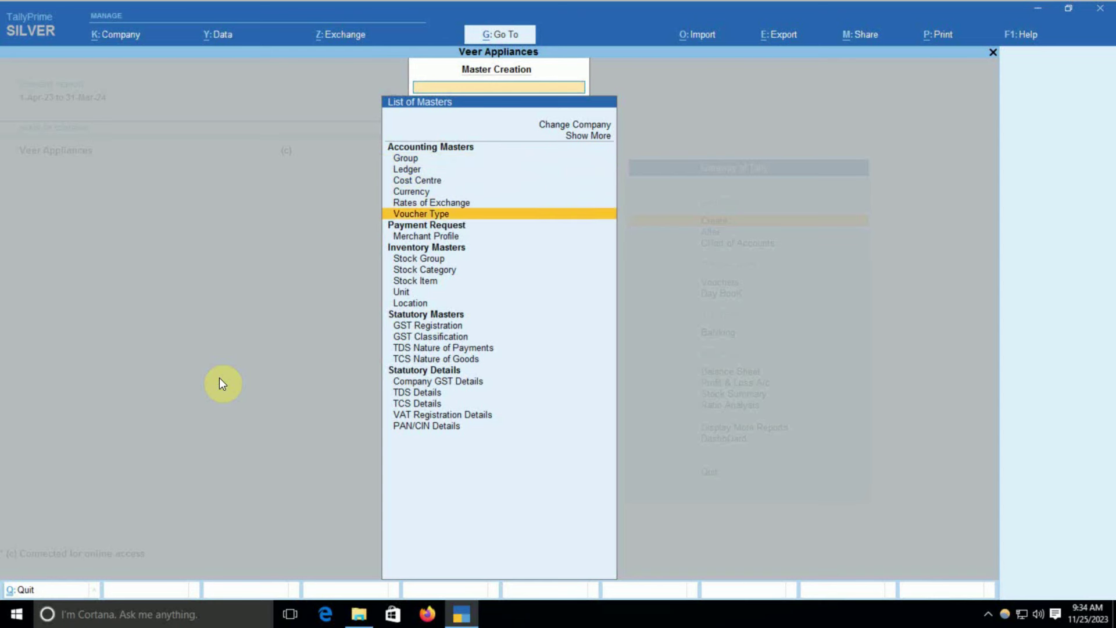
{"action": "key", "text": "Return"}
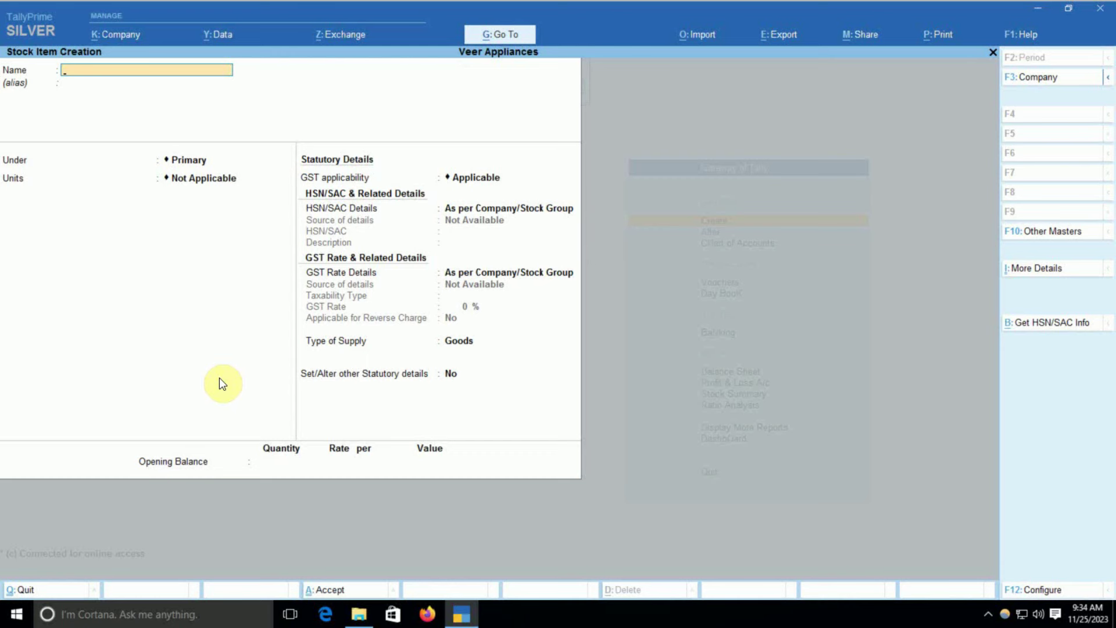
Name the stock item 1.5 Ltr Pressure Cooker, place it under Finish Goods, and set its unit to PCS.
{"action": "type", "text": "1.5 Ltr Pressure Cooker"}
{"action": "key", "text": "Return"}
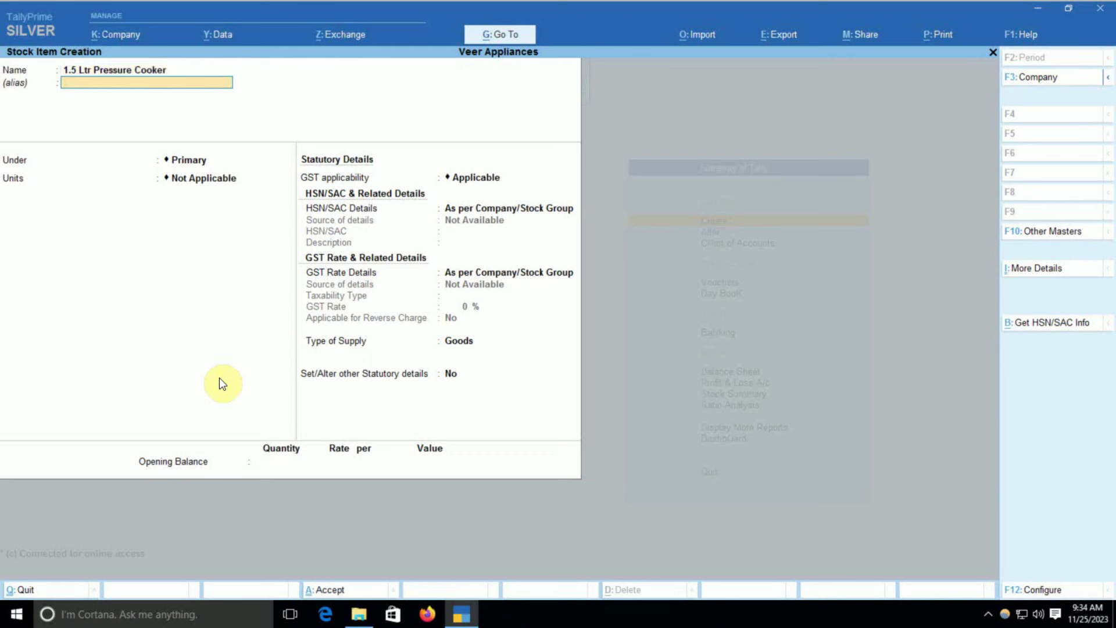
{"action": "key", "text": "Return"}
{"action": "type", "text": "Fin"}
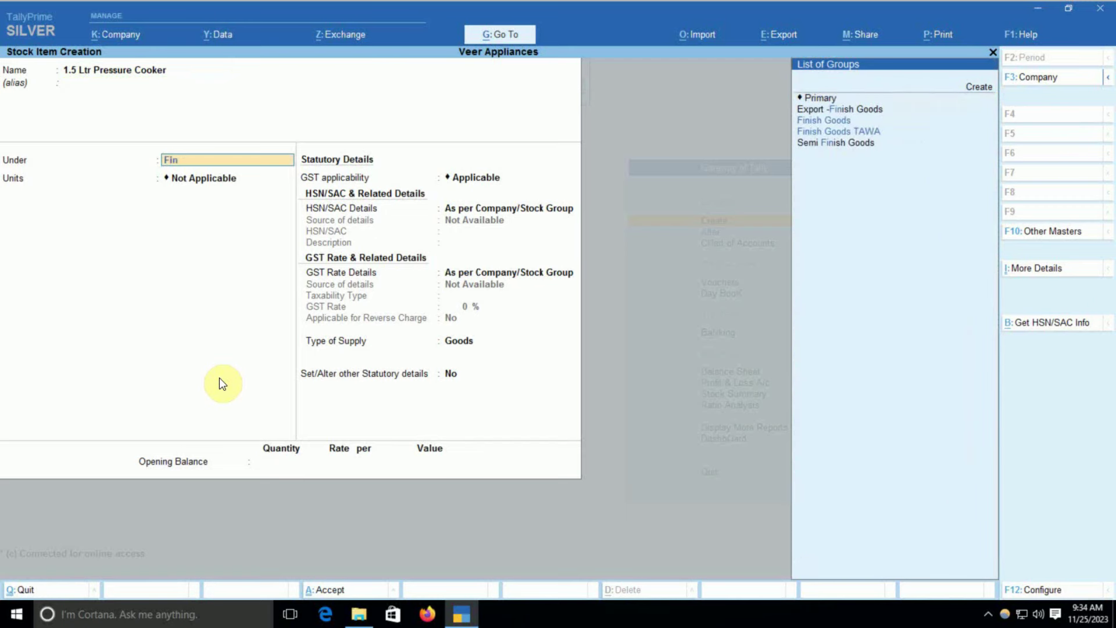
{"action": "key", "text": "Down"}
{"action": "key", "text": "Down"}
{"action": "key", "text": "Up"}
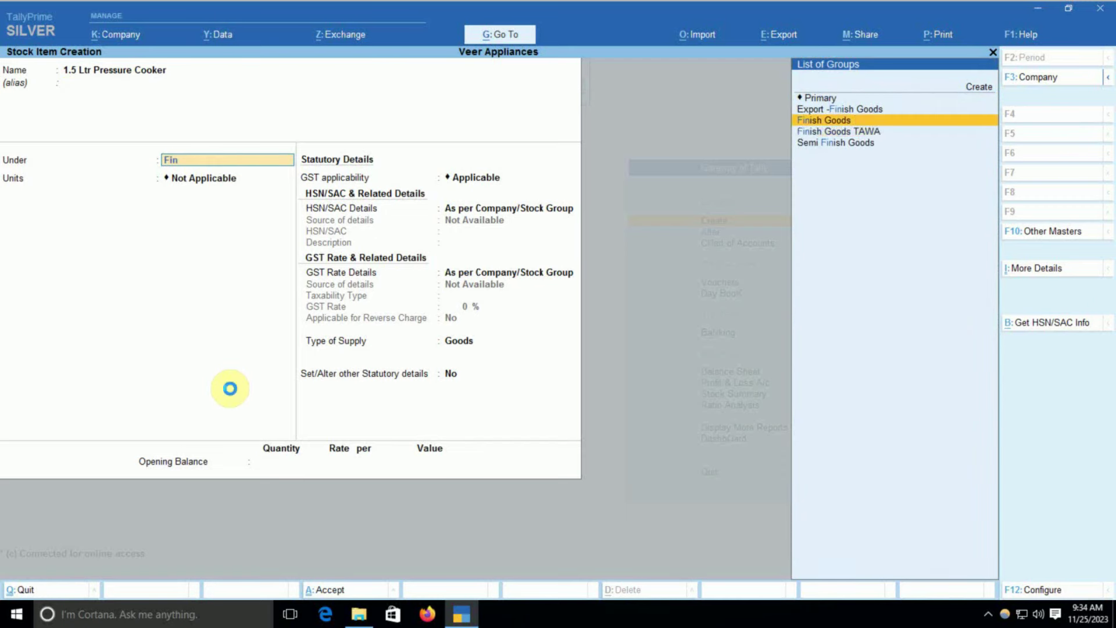
{"action": "key", "text": "Return"}
{"action": "type", "text": "PCS"}
{"action": "key", "text": "Return"}
Review the Finish Goods group's HSN/SAC and GST rate details, then return to the stock item form.
{"action": "key", "text": "BackSpace"}
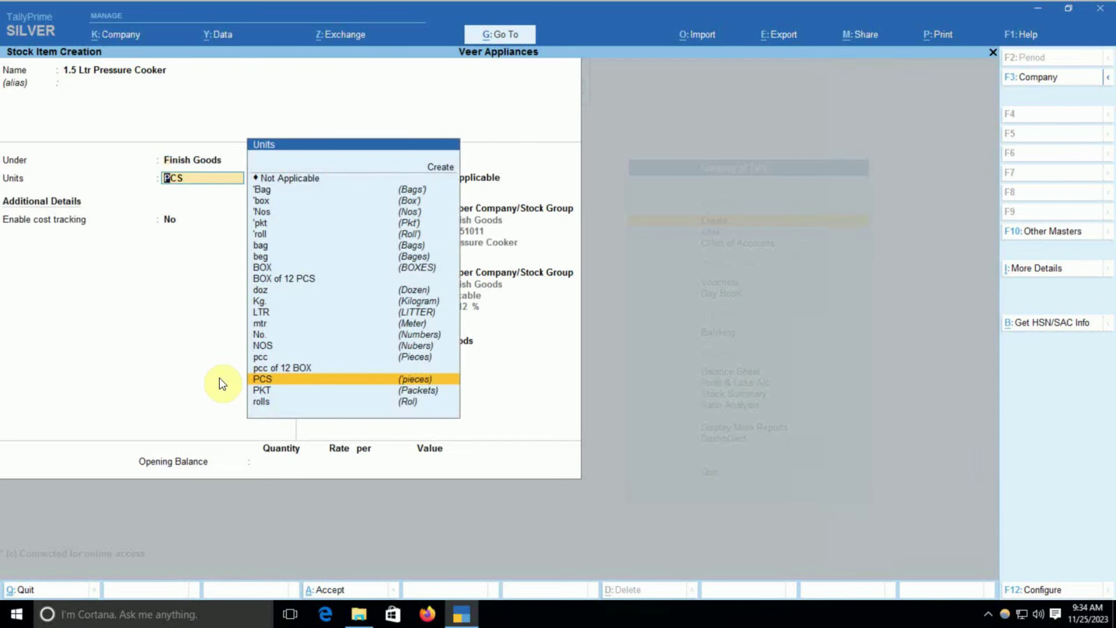
{"action": "key", "text": "BackSpace"}
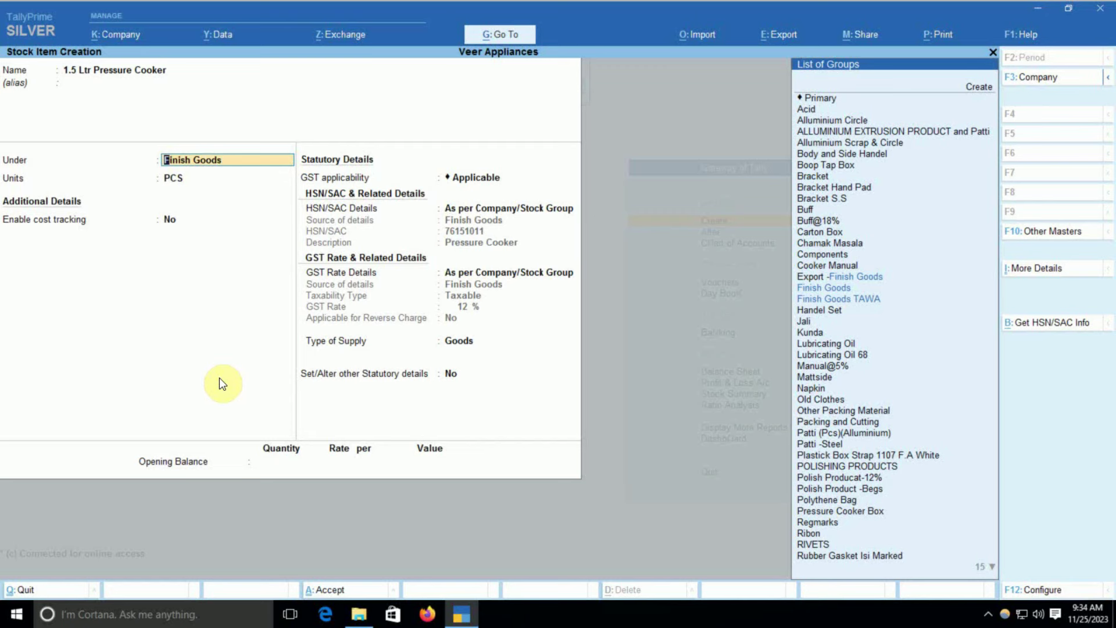
{"action": "key", "text": "ctrl+Return"}
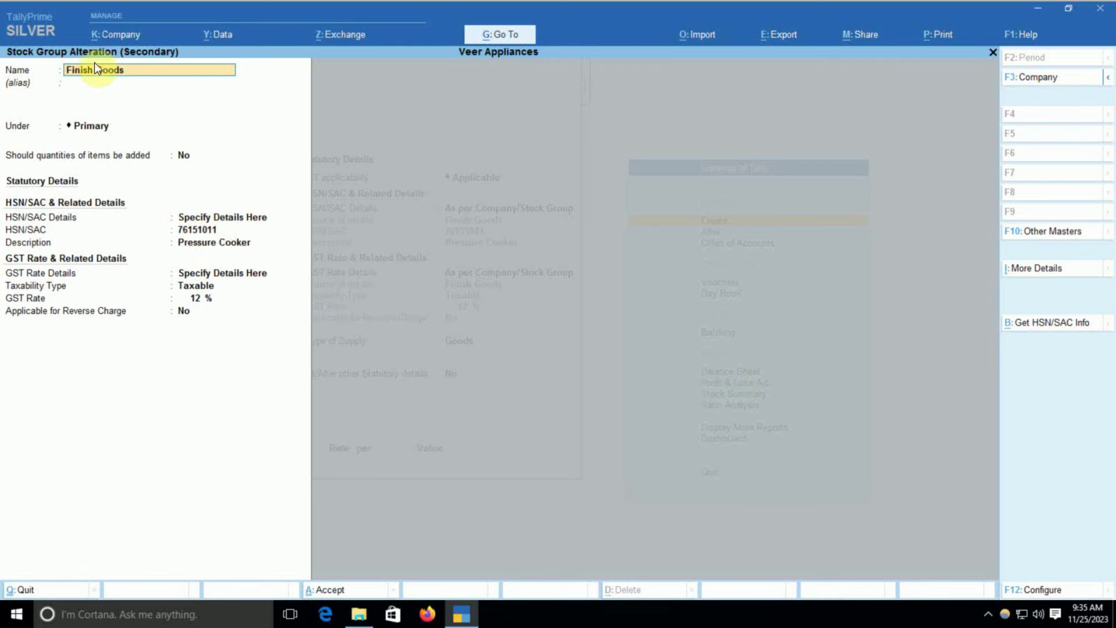
{"action": "key", "text": "ctrl+a"}
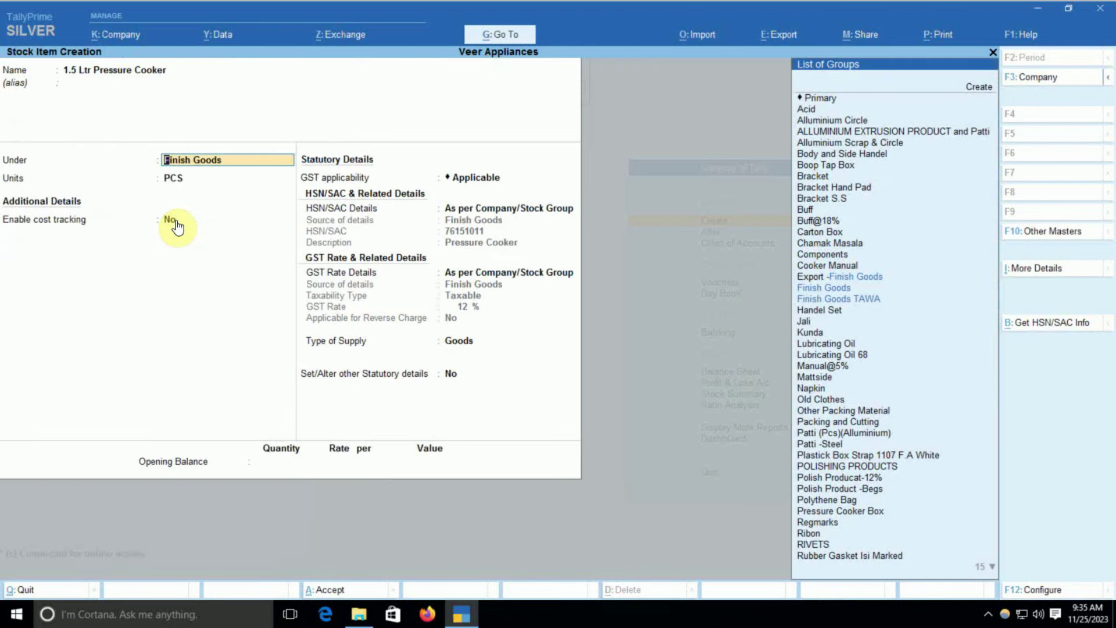
Leave cost tracking off, keep GST details as per Company/Stock Group and supply type Goods, and save the item.
{"action": "left_click", "coordinate": [174, 222]}
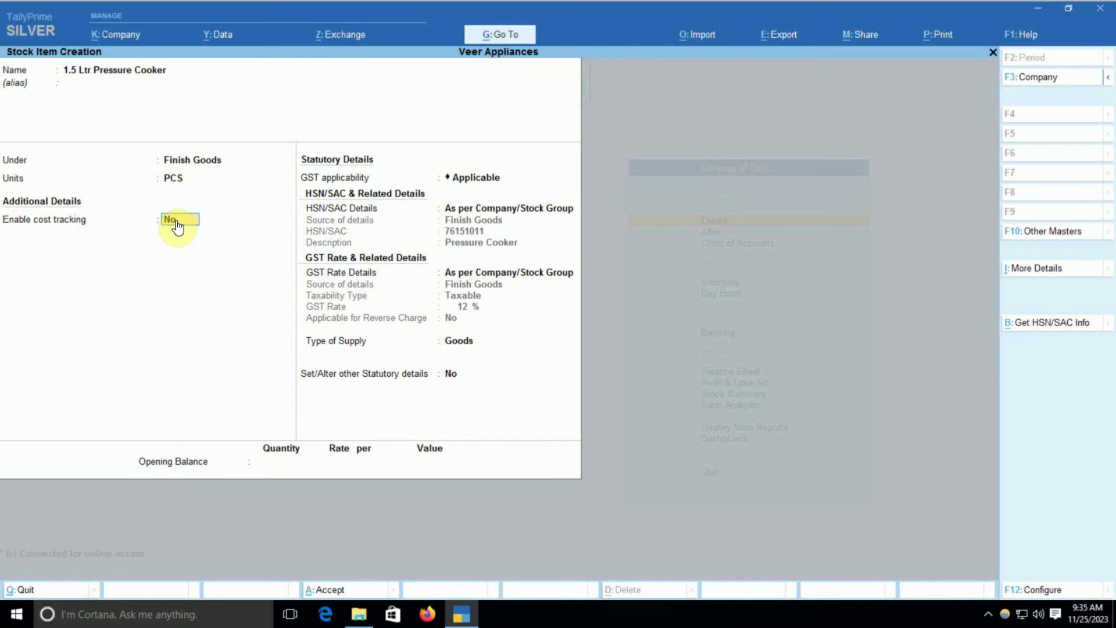
{"action": "key", "text": "Return"}
{"action": "key", "text": "Return"}
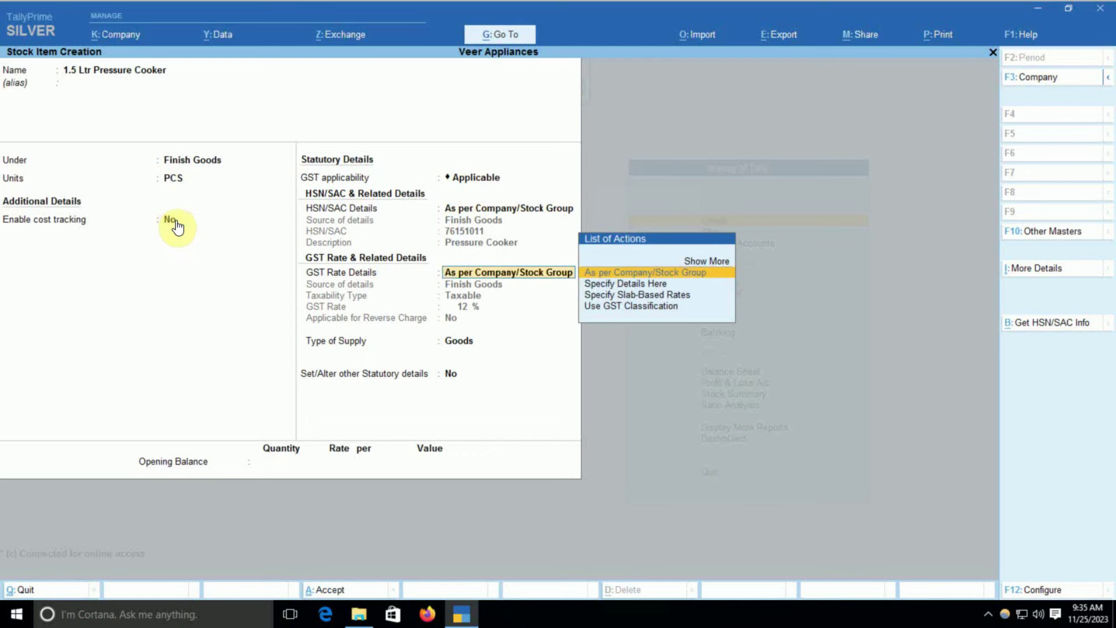
{"action": "key", "text": "Return"}
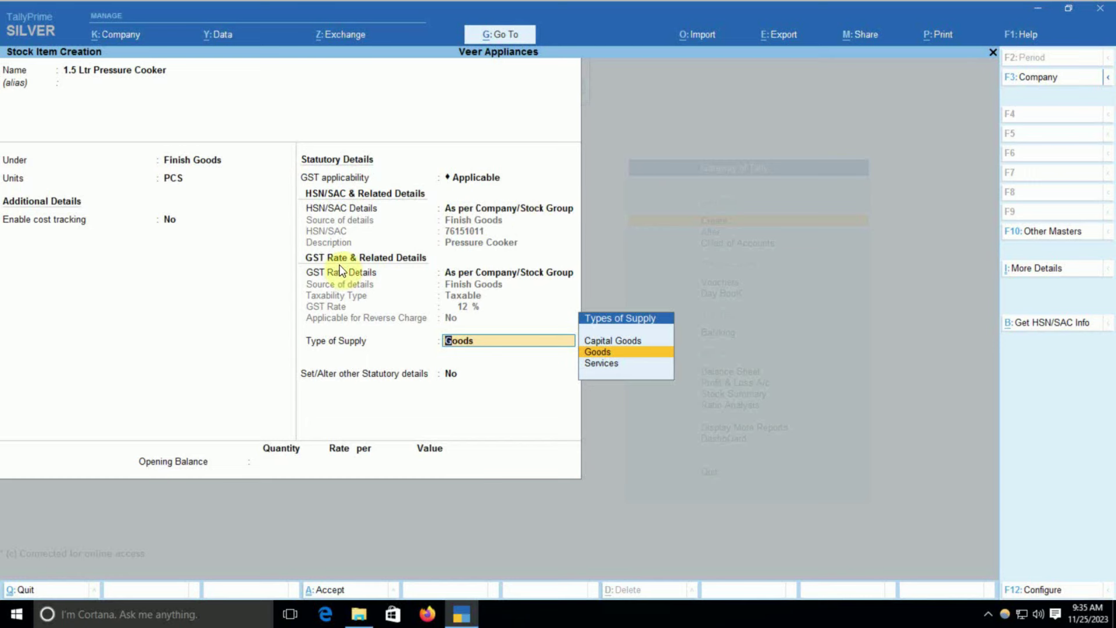
{"action": "key", "text": "Return"}
{"action": "key", "text": "Return"}
{"action": "key", "text": "Return"}
{"action": "key", "text": "Return"}
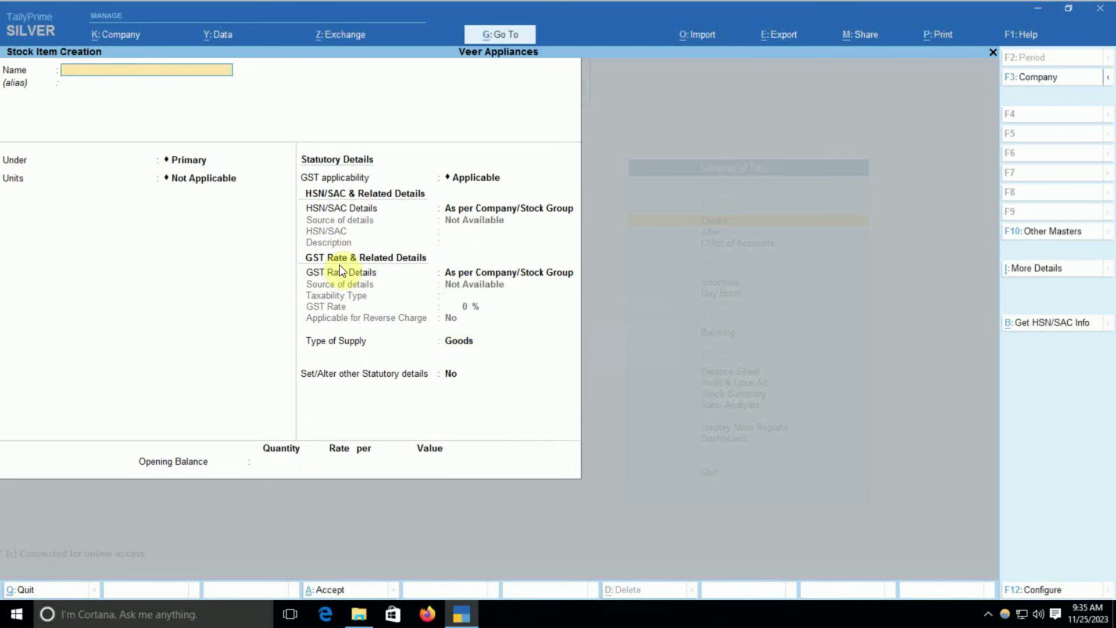
Leave the blank stock item creation form and open the list of stock items for alteration.
{"action": "key", "text": "Escape"}
{"action": "key", "text": "Escape"}
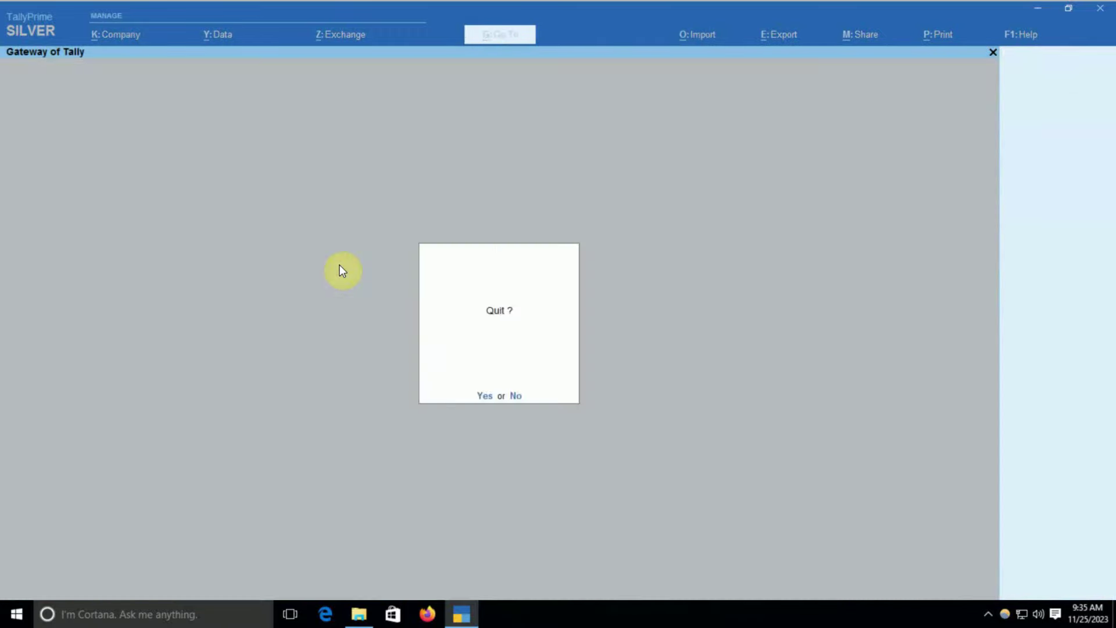
{"action": "key", "text": "Escape"}
{"action": "key", "text": "Down"}
{"action": "key", "text": "Return"}
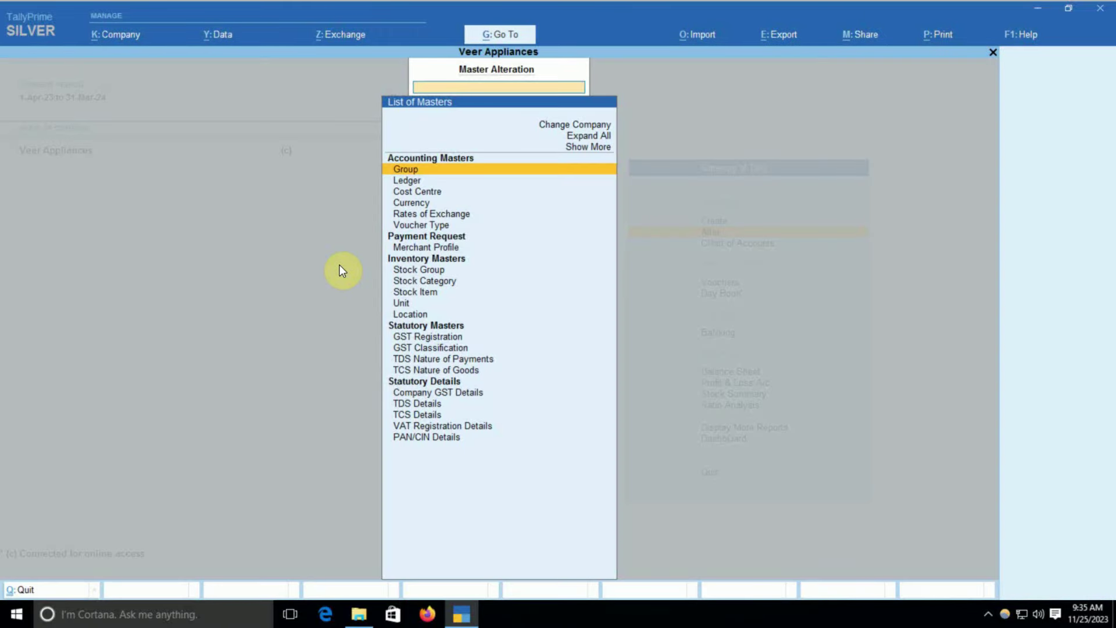
{"action": "type", "text": "Sto"}
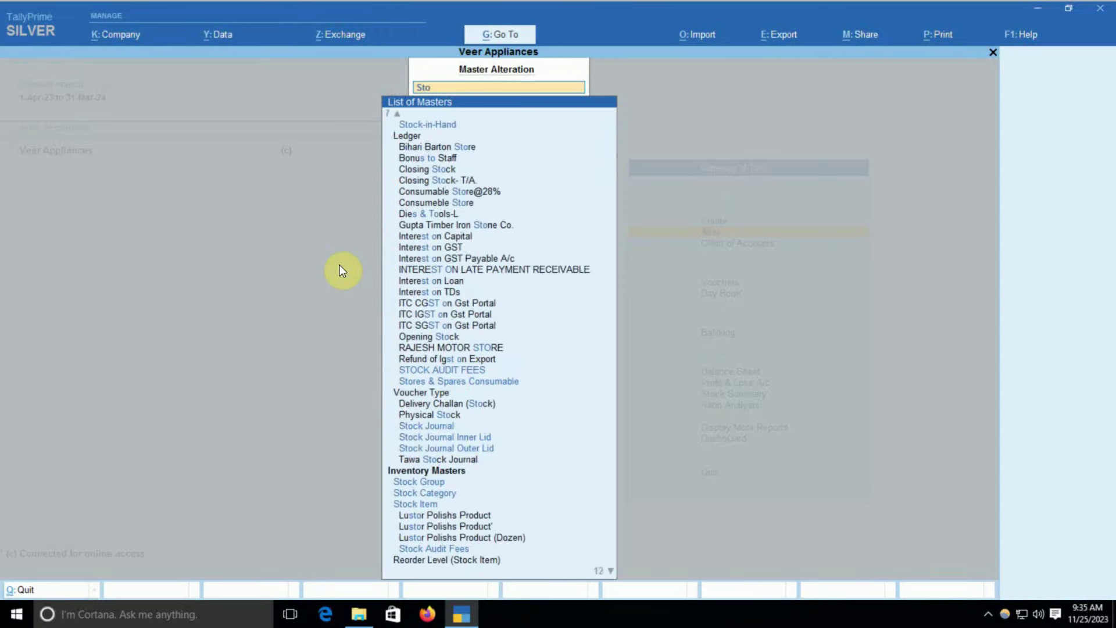
{"action": "type", "text": "ck I"}
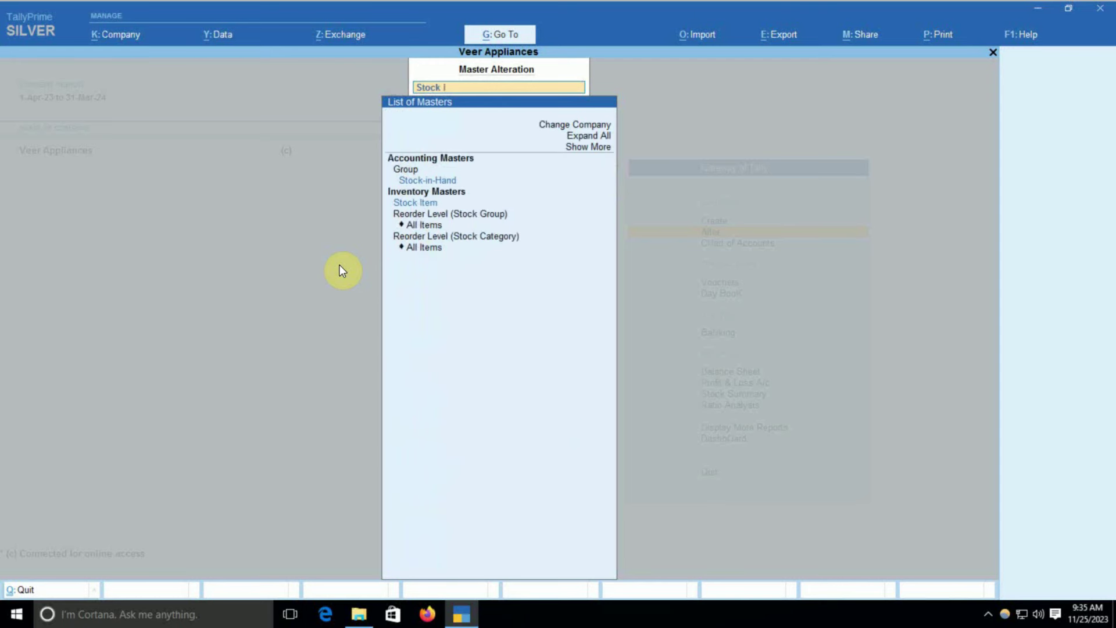
{"action": "key", "text": "Down"}
{"action": "key", "text": "Down"}
{"action": "key", "text": "Return"}
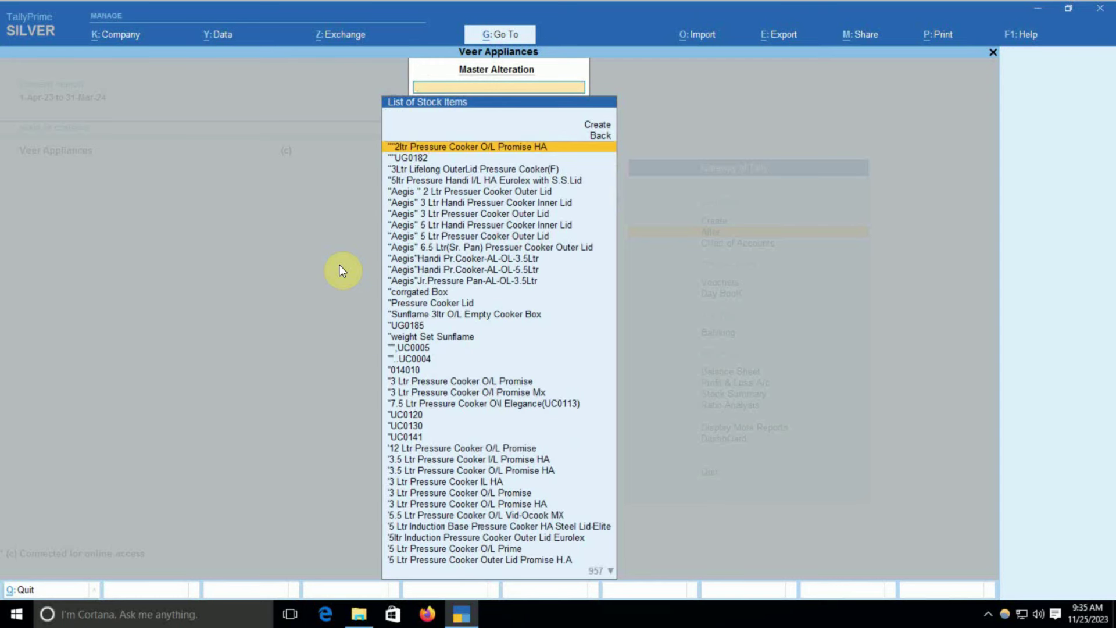
Find the 1.5 Ltr Pressure Cooker stock item and open it for alteration.
{"action": "type", "text": "1.5 Ltr"}
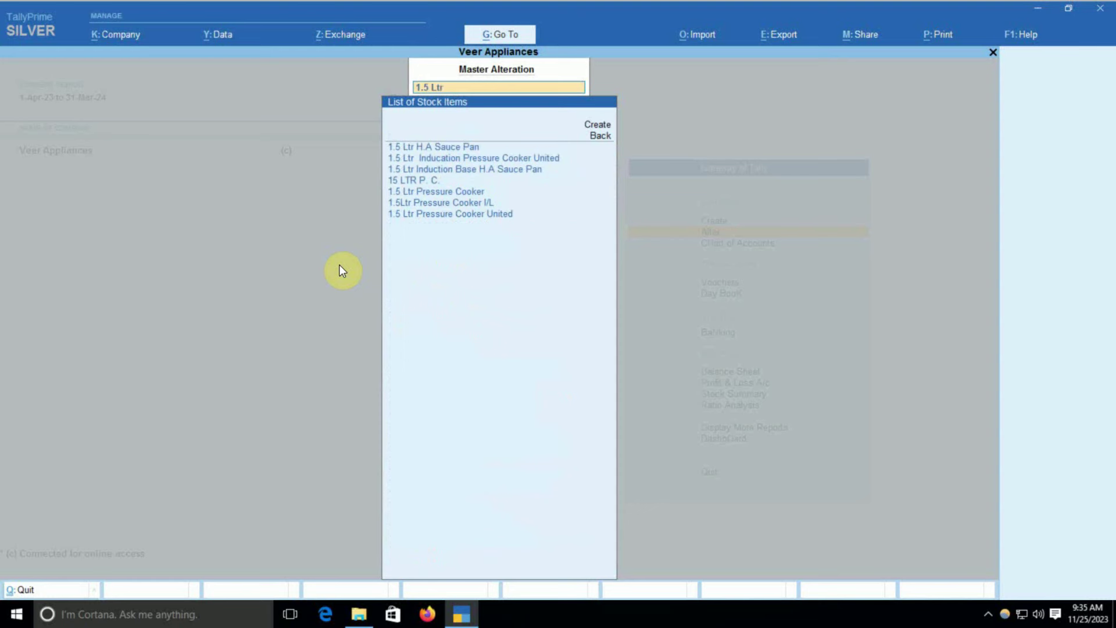
{"action": "key", "text": "Down"}
{"action": "key", "text": "Down"}
{"action": "key", "text": "Down"}
{"action": "key", "text": "Down"}
{"action": "key", "text": "Down"}
{"action": "key", "text": "Down"}
{"action": "key", "text": "Up"}
{"action": "key", "text": "Return"}
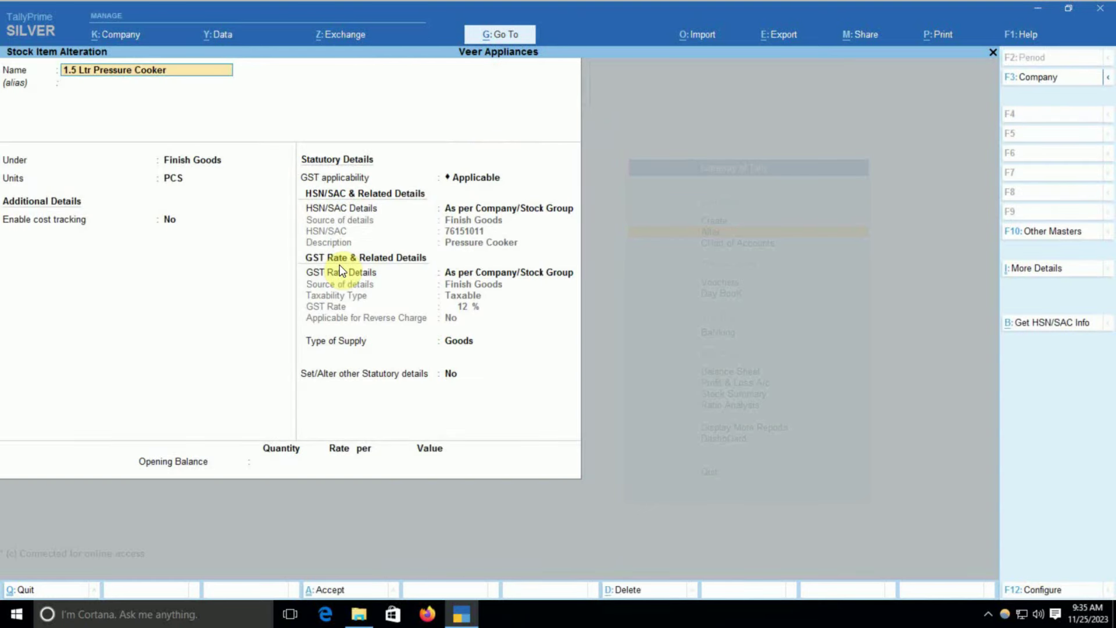
Open the stock item configuration and set Show more configurations to Yes.
{"action": "key", "text": "F12"}
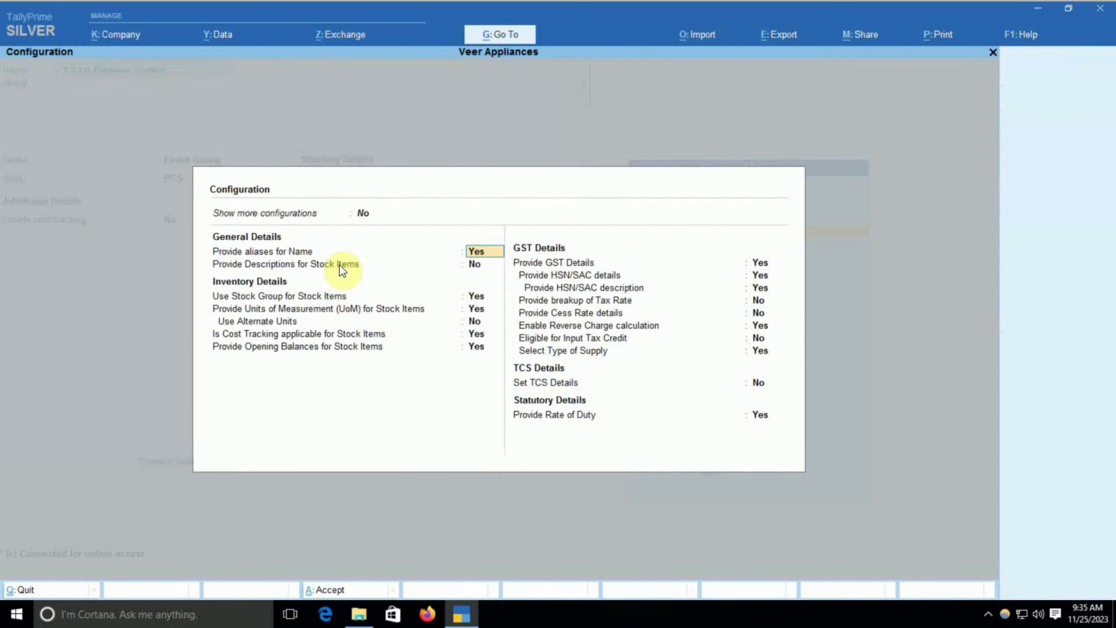
{"action": "key", "text": "Up"}
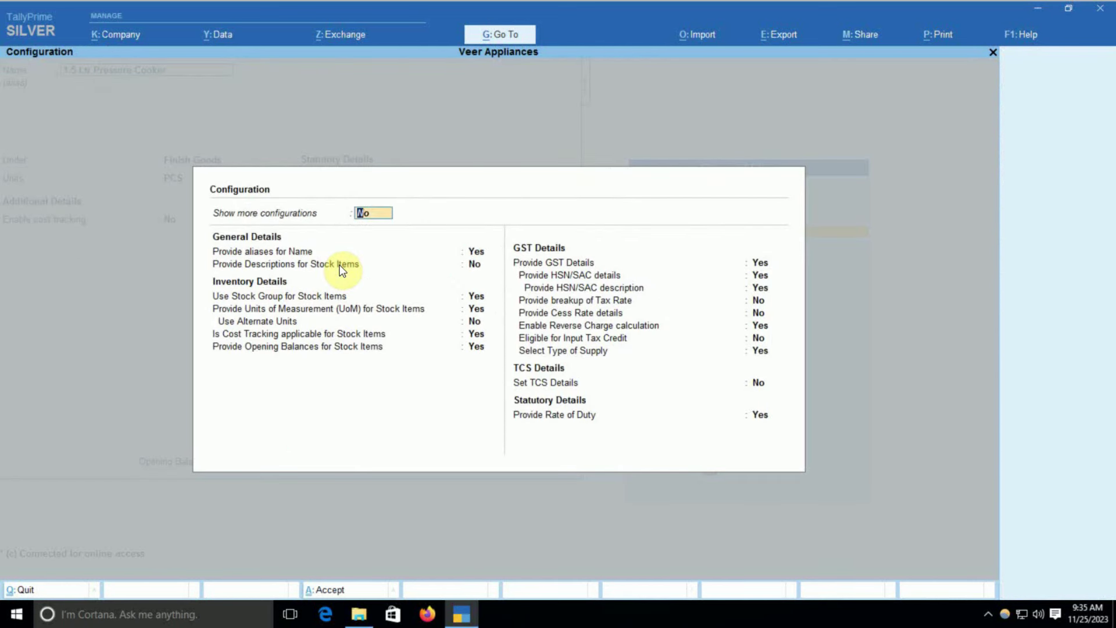
{"action": "key", "text": "y"}
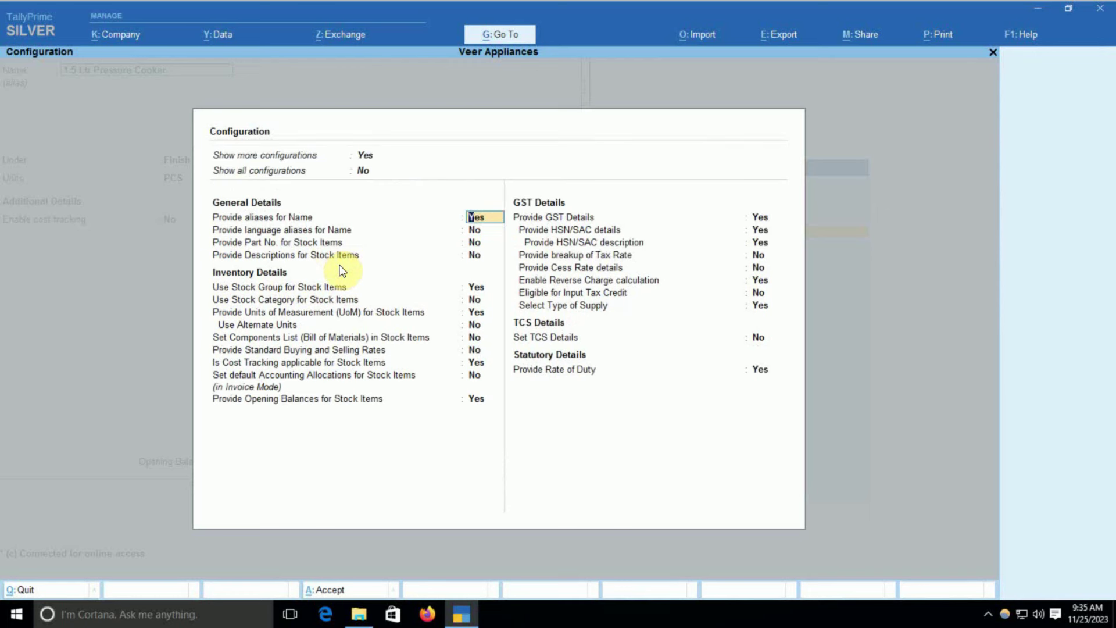
Set Components List (Bill of Materials) and Provide Standard Buying and Selling Rates to Yes in the configuration.
{"action": "key", "text": "Down"}
{"action": "key", "text": "Down"}
{"action": "key", "text": "Down"}
{"action": "key", "text": "Down"}
{"action": "key", "text": "Down"}
{"action": "key", "text": "Down"}
{"action": "key", "text": "Down"}
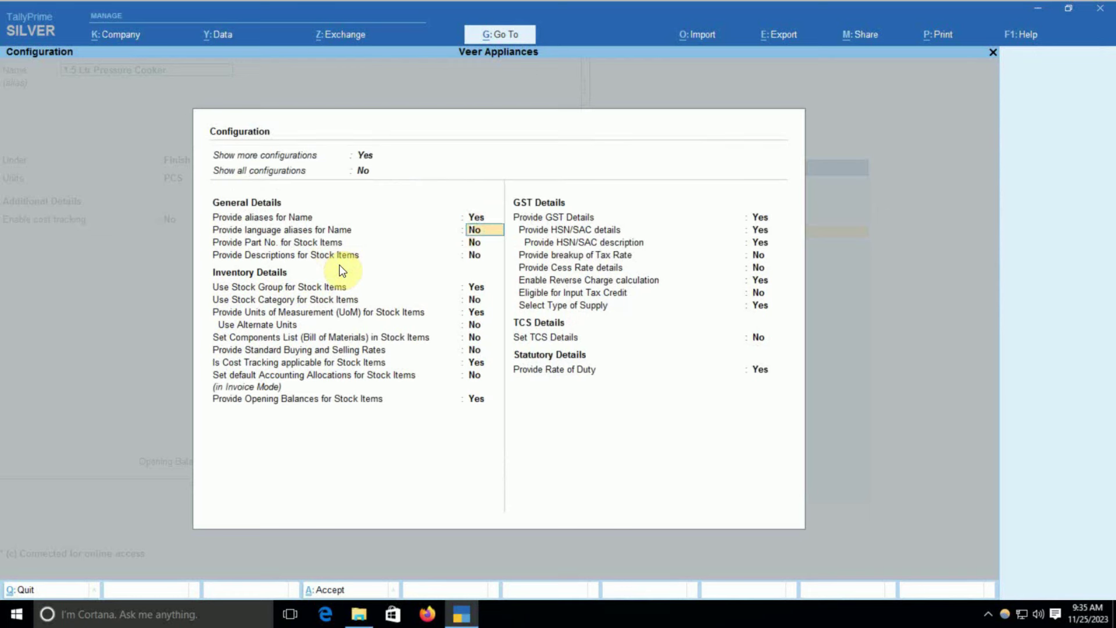
{"action": "key", "text": "Down"}
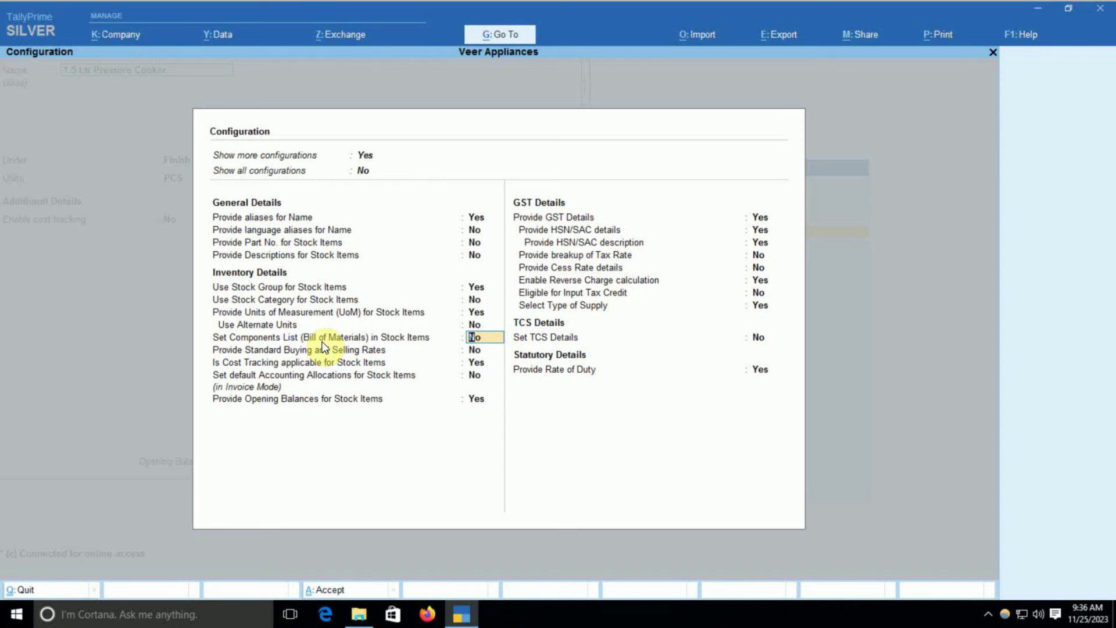
{"action": "type", "text": "y"}
{"action": "key", "text": "Return"}
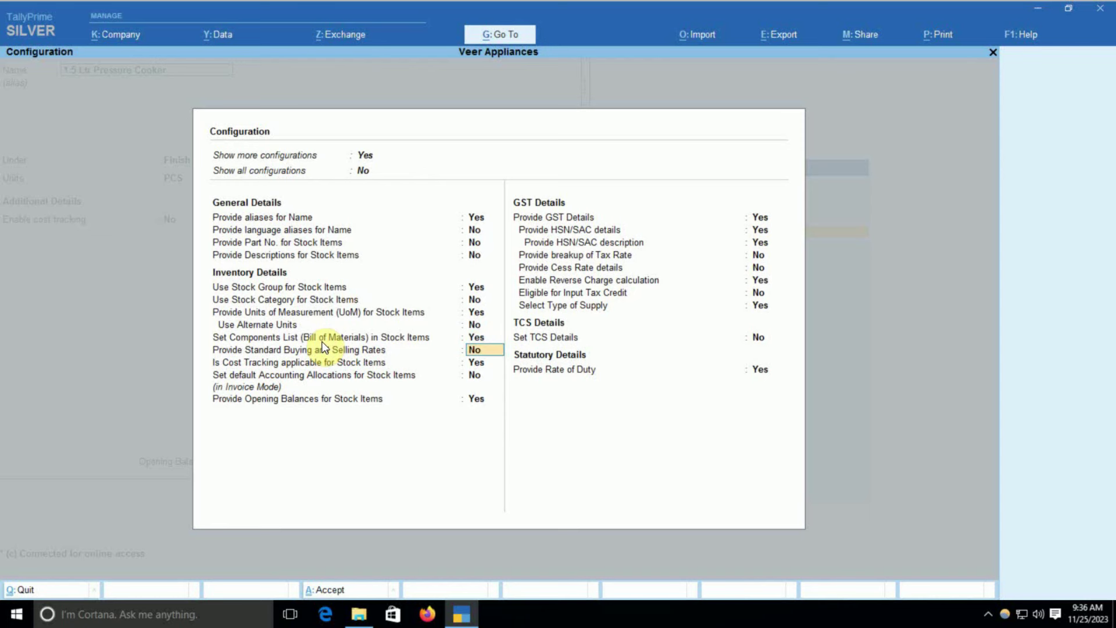
{"action": "type", "text": "y"}
{"action": "key", "text": "Return"}
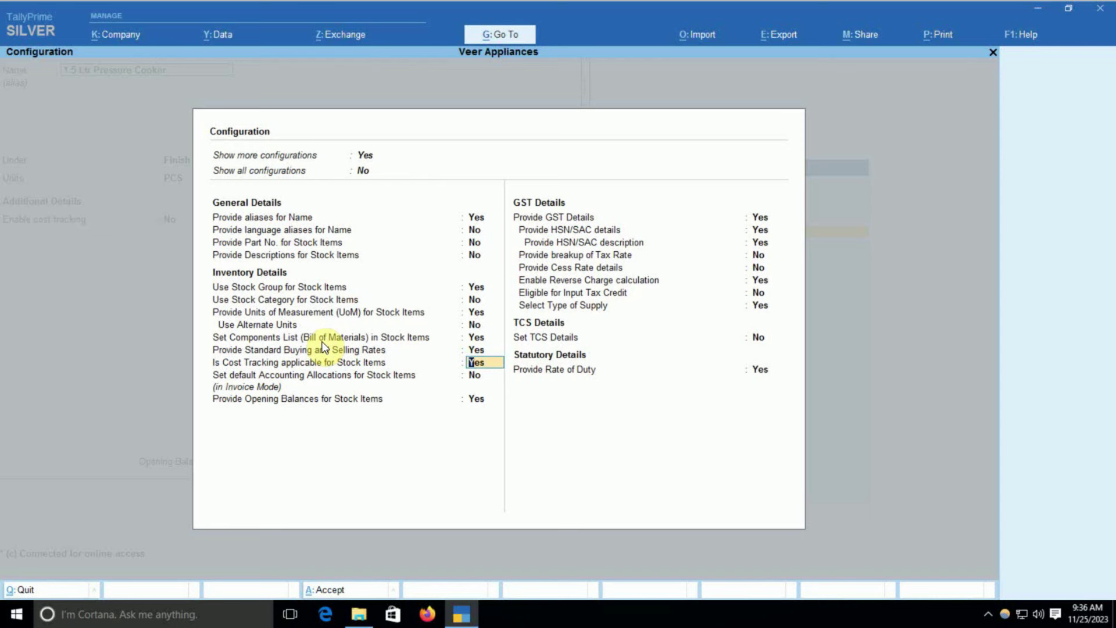
Go back through the configuration options and set Show all configurations to Yes.
{"action": "key", "text": "Return"}
{"action": "key", "text": "Return"}
{"action": "key", "text": "Return"}
{"action": "key", "text": "Return"}
{"action": "key", "text": "Return"}
{"action": "key", "text": "Return"}
{"action": "key", "text": "Return"}
{"action": "key", "text": "Return"}
{"action": "key", "text": "Return"}
{"action": "key", "text": "Return"}
{"action": "key", "text": "Up"}
{"action": "key", "text": "Up"}
{"action": "key", "text": "Up"}
{"action": "key", "text": "Up"}
{"action": "key", "text": "Up"}
{"action": "key", "text": "Up"}
{"action": "key", "text": "Up"}
{"action": "key", "text": "Up"}
{"action": "key", "text": "Up"}
{"action": "key", "text": "Up"}
{"action": "key", "text": "Up"}
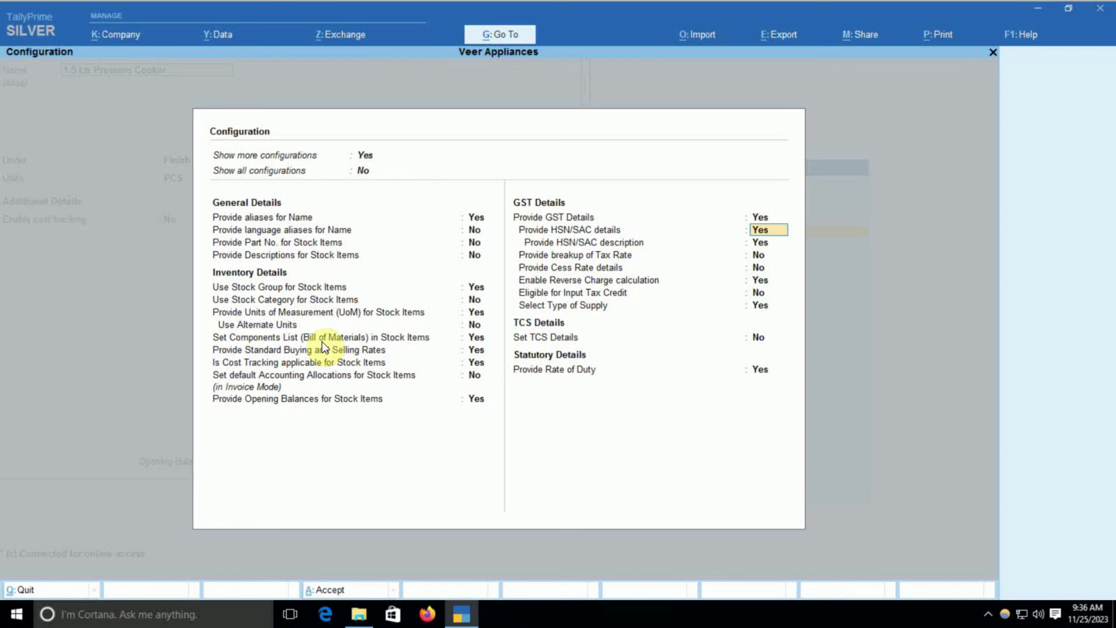
{"action": "key", "text": "Up"}
{"action": "key", "text": "Up"}
{"action": "key", "text": "Up"}
{"action": "key", "text": "Up"}
{"action": "key", "text": "Up"}
{"action": "key", "text": "Up"}
{"action": "key", "text": "Up"}
{"action": "key", "text": "Up"}
{"action": "key", "text": "Up"}
{"action": "key", "text": "Up"}
{"action": "key", "text": "y"}
Set Use Costing and Market Valuation Methods for Stock Items to Yes and accept the configuration.
{"action": "key", "text": "Down"}
{"action": "key", "text": "Down"}
{"action": "key", "text": "Down"}
{"action": "key", "text": "Down"}
{"action": "key", "text": "Down"}
{"action": "key", "text": "Down"}
{"action": "key", "text": "Down"}
{"action": "key", "text": "Down"}
{"action": "key", "text": "Down"}
{"action": "key", "text": "Down"}
{"action": "key", "text": "Down"}
{"action": "key", "text": "Down"}
{"action": "key", "text": "Down"}
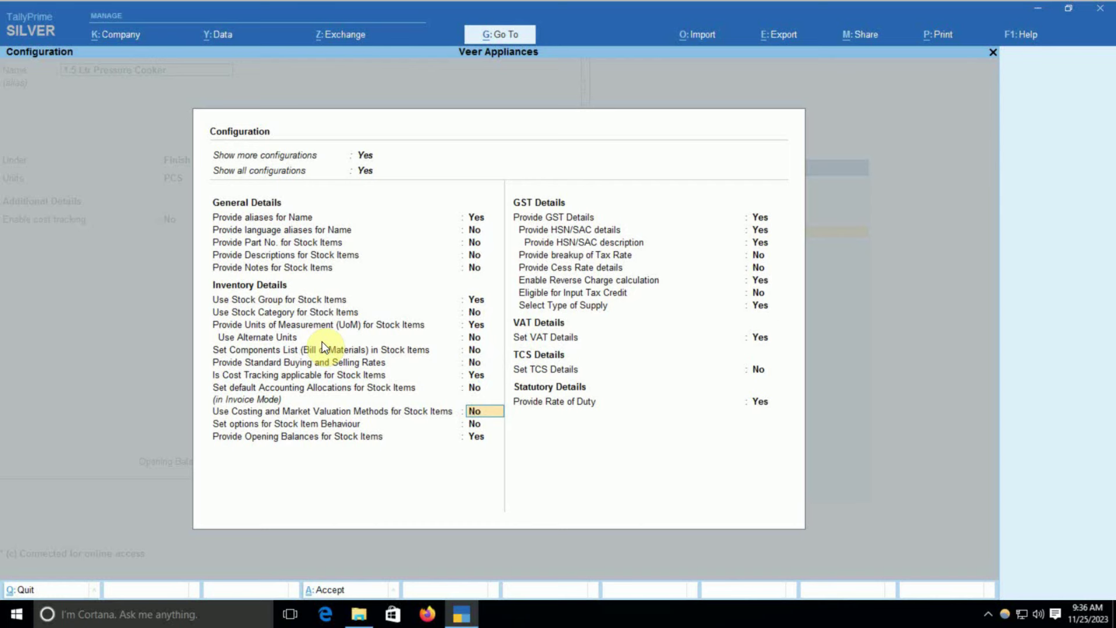
{"action": "key", "text": "y"}
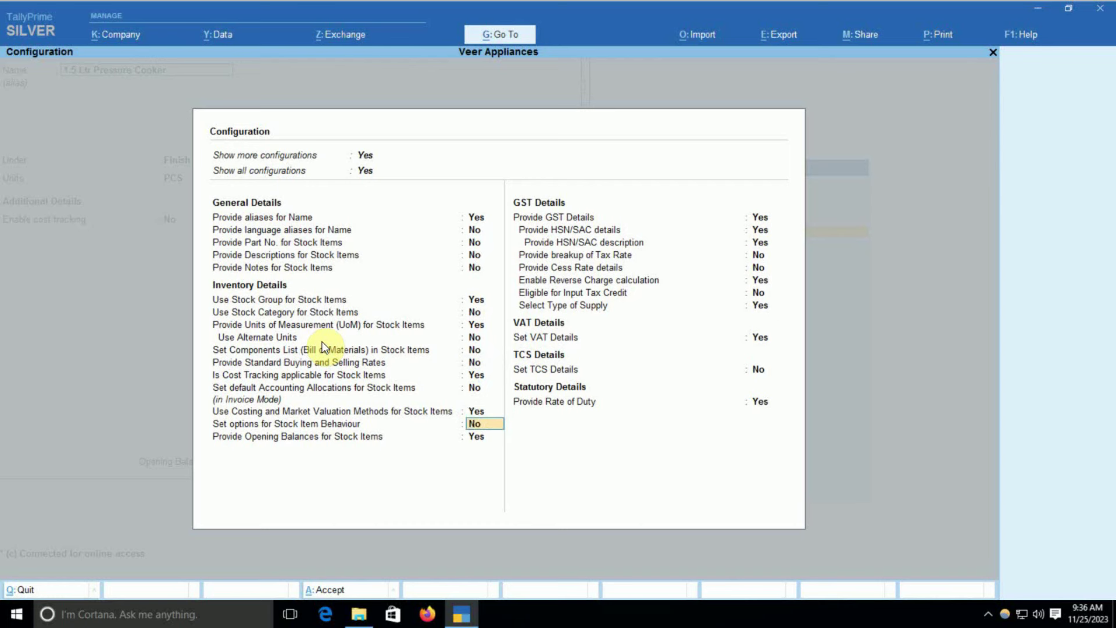
{"action": "key", "text": "Return"}
{"action": "key", "text": "Return"}
{"action": "key", "text": "Return"}
{"action": "key", "text": "Return"}
{"action": "key", "text": "Return"}
{"action": "key", "text": "Return"}
{"action": "key", "text": "Return"}
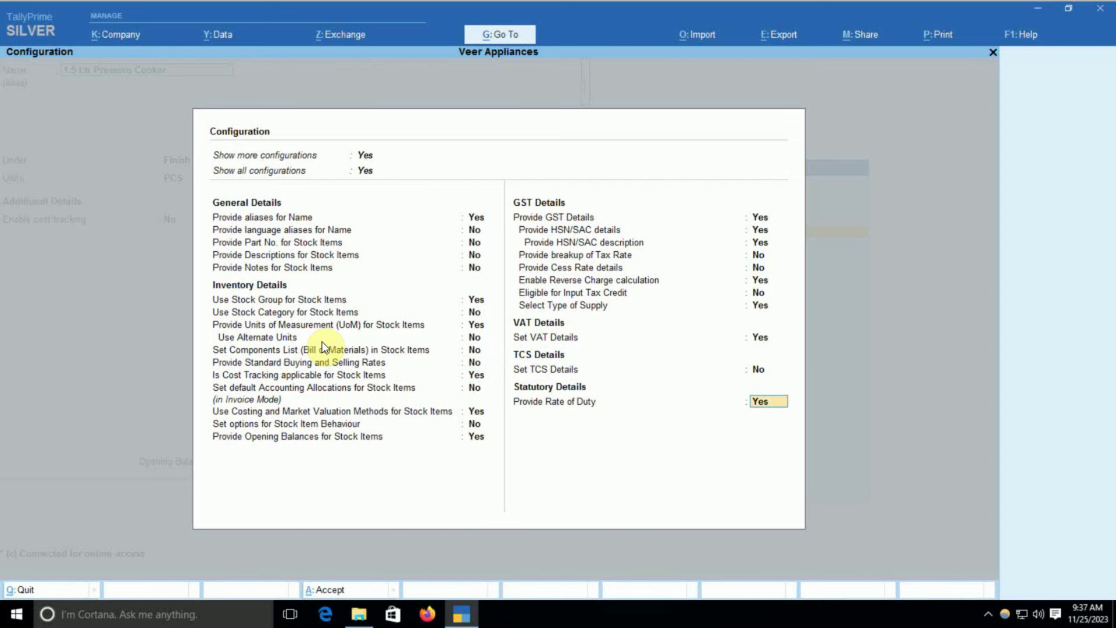
{"action": "key", "text": "Return"}
{"action": "key", "text": "Return"}
{"action": "key", "text": "Return"}
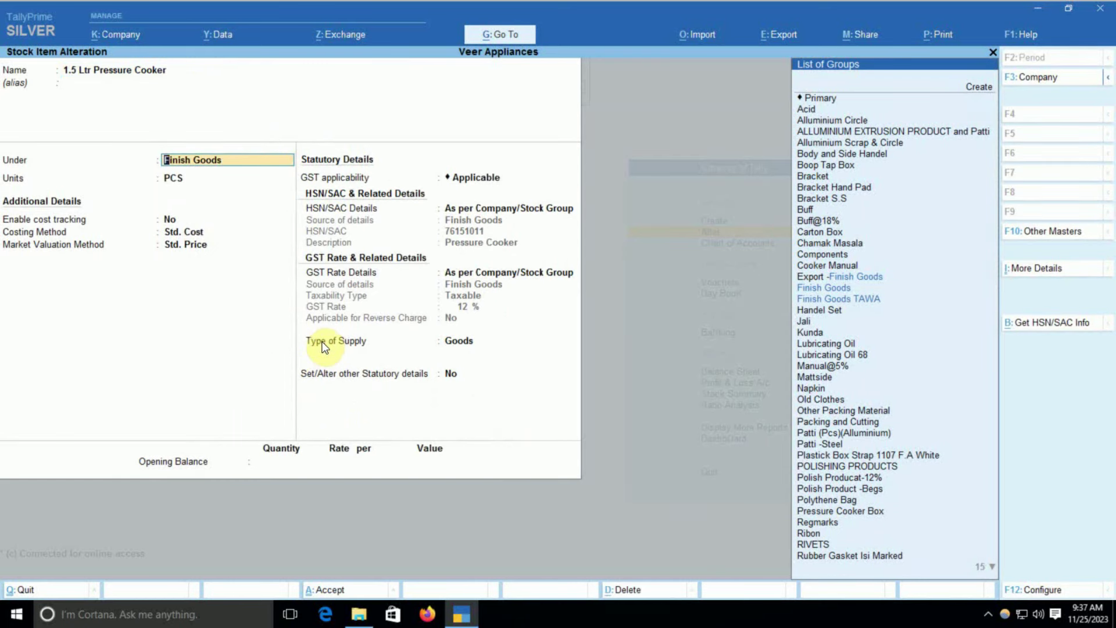
Keep the costing method Std. Cost, market valuation Std. Price and supply type Goods, and save the stock item.
{"action": "key", "text": "Return"}
{"action": "key", "text": "Return"}
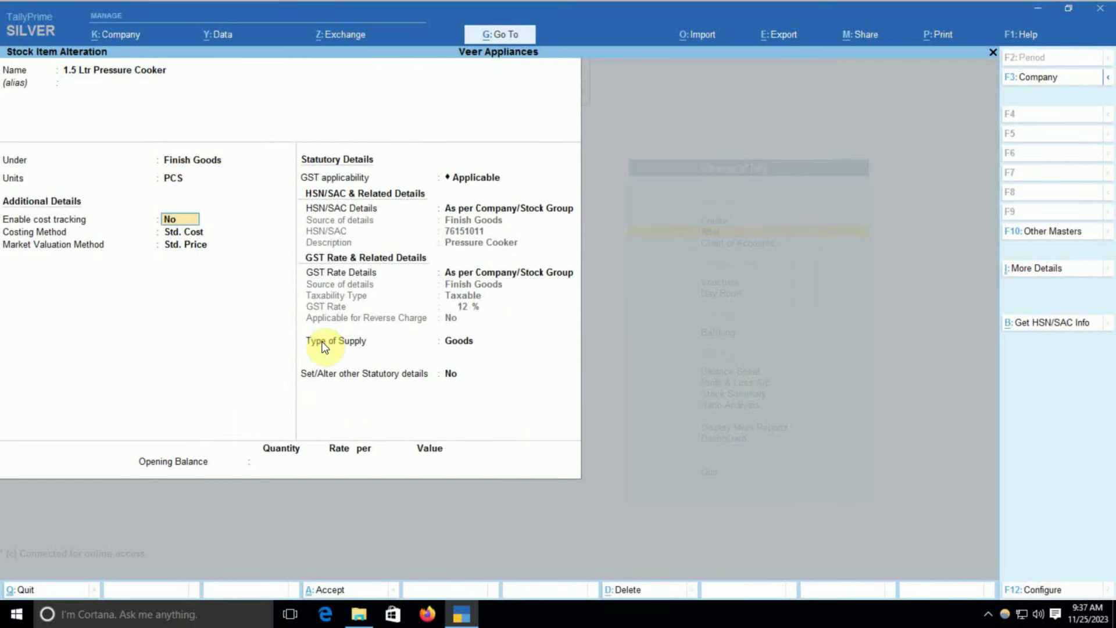
{"action": "key", "text": "Return"}
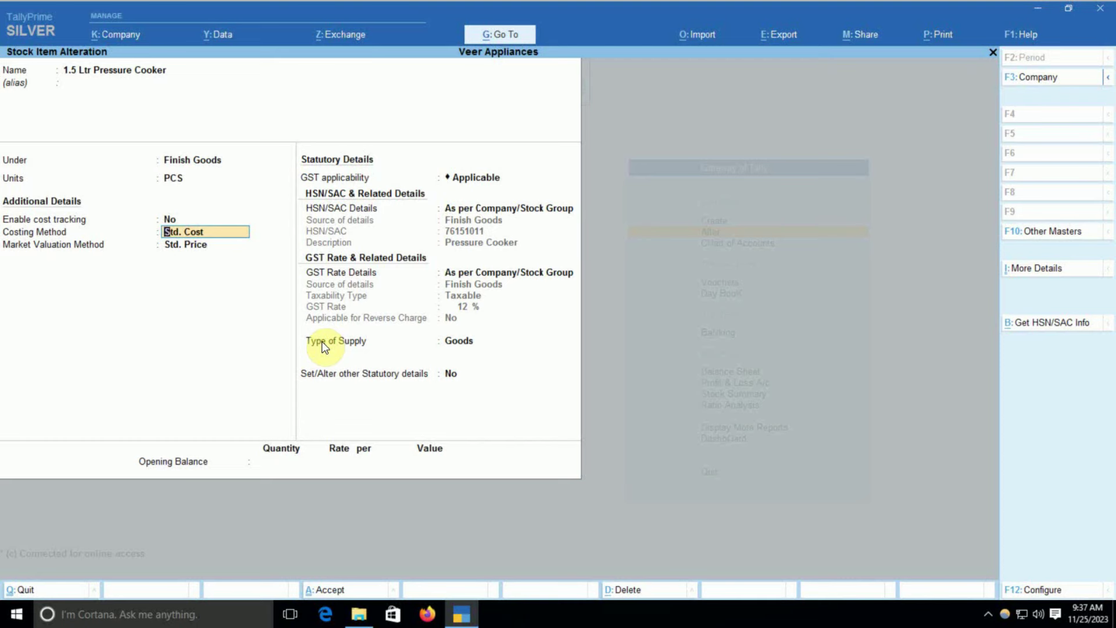
{"action": "key", "text": "Return"}
{"action": "key", "text": "Return"}
{"action": "key", "text": "Return"}
{"action": "key", "text": "Return"}
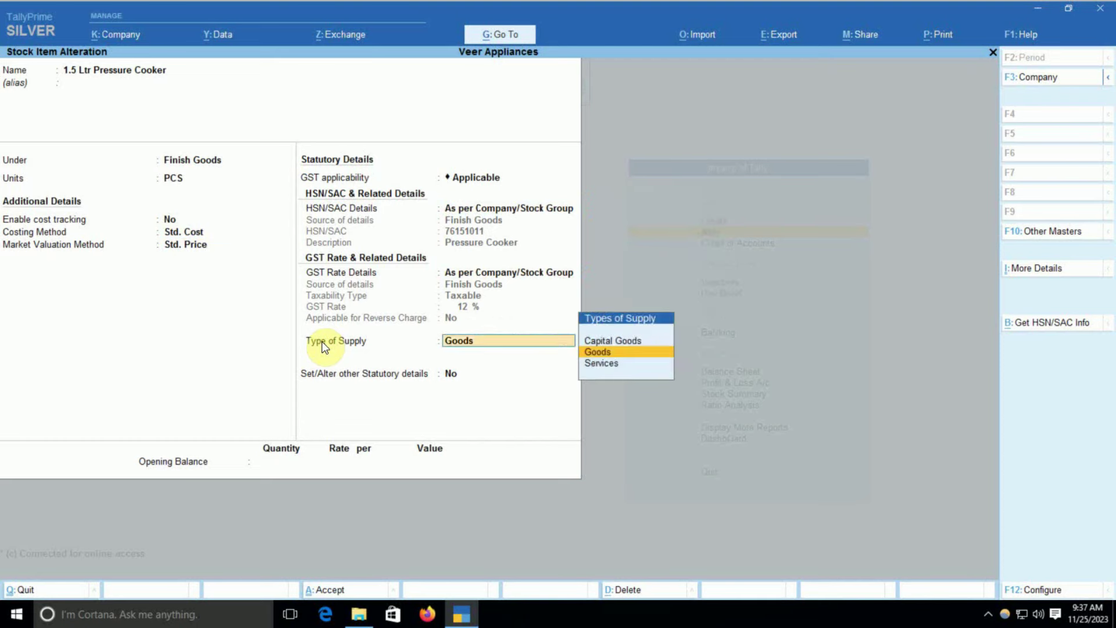
{"action": "key", "text": "Return"}
{"action": "key", "text": "Return"}
{"action": "key", "text": "Return"}
{"action": "key", "text": "Return"}
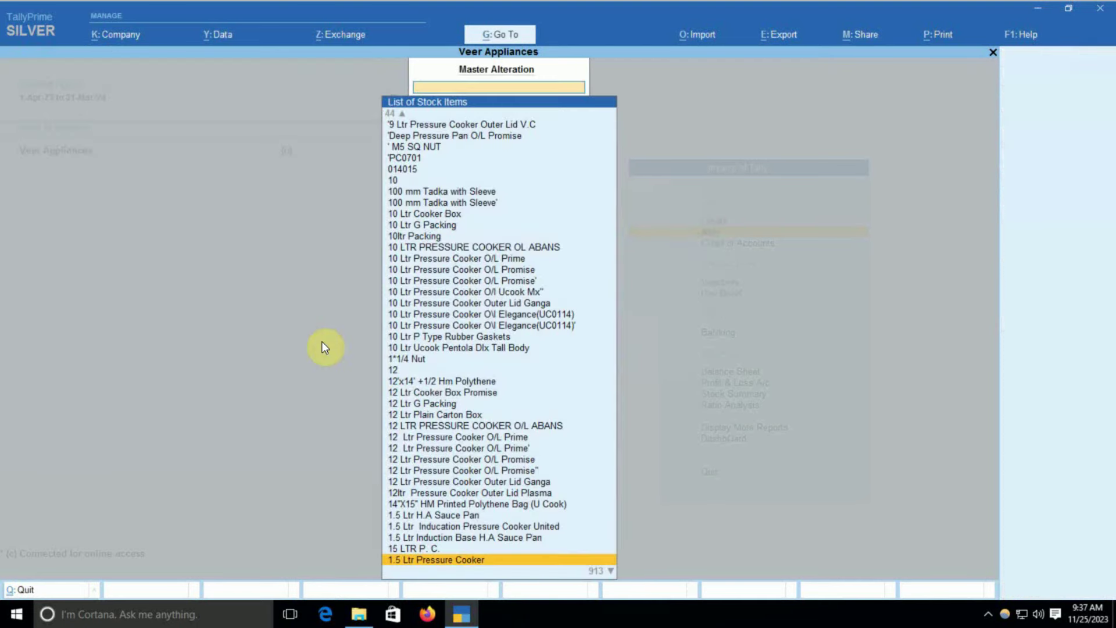
Reopen the 1.5 Ltr Pressure Cooker item and set Components List (Bill of Materials) to Yes in its configuration.
{"action": "key", "text": "Return"}
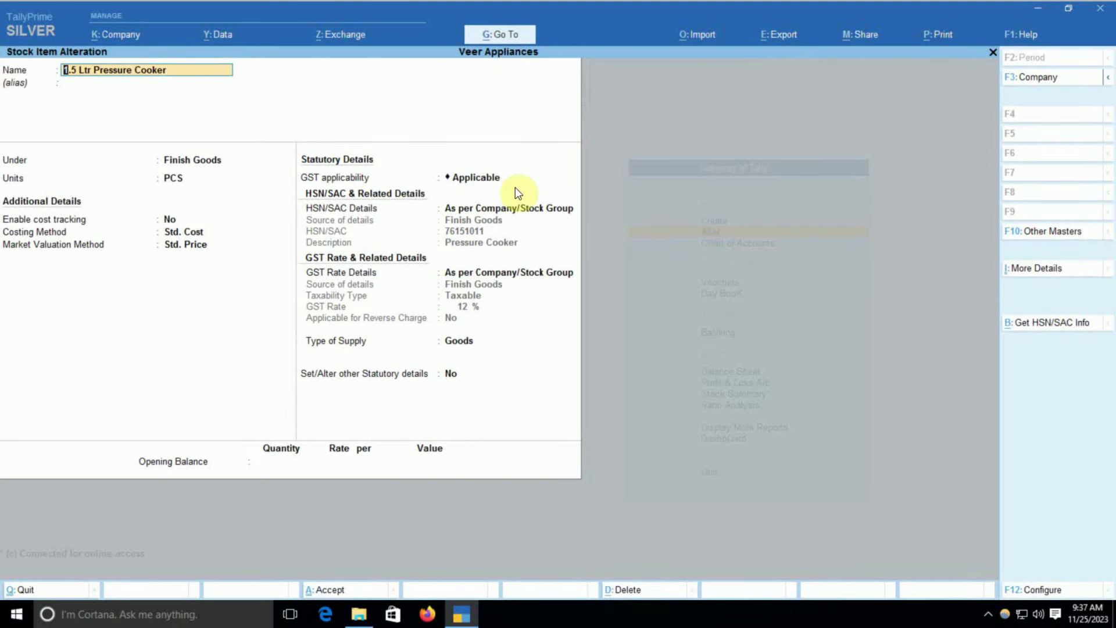
{"action": "left_click", "coordinate": [525, 198]}
{"action": "key", "text": "F12"}
{"action": "key", "text": "Down"}
{"action": "key", "text": "Down"}
{"action": "key", "text": "Down"}
{"action": "key", "text": "Down"}
{"action": "key", "text": "Down"}
{"action": "key", "text": "Down"}
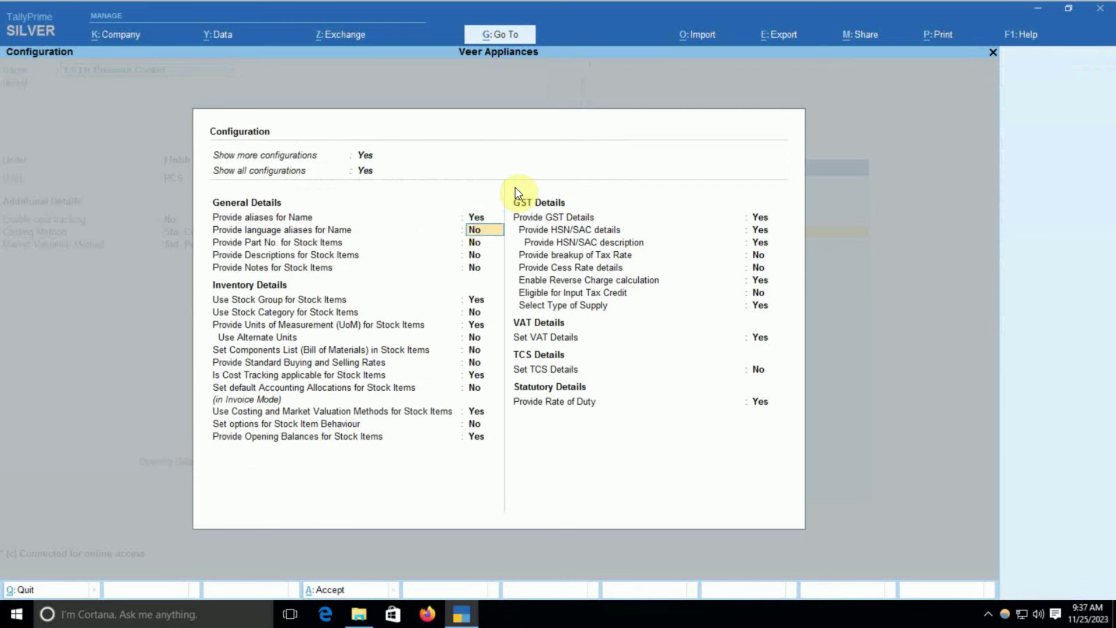
{"action": "key", "text": "Down"}
{"action": "key", "text": "Down"}
{"action": "key", "text": "Down"}
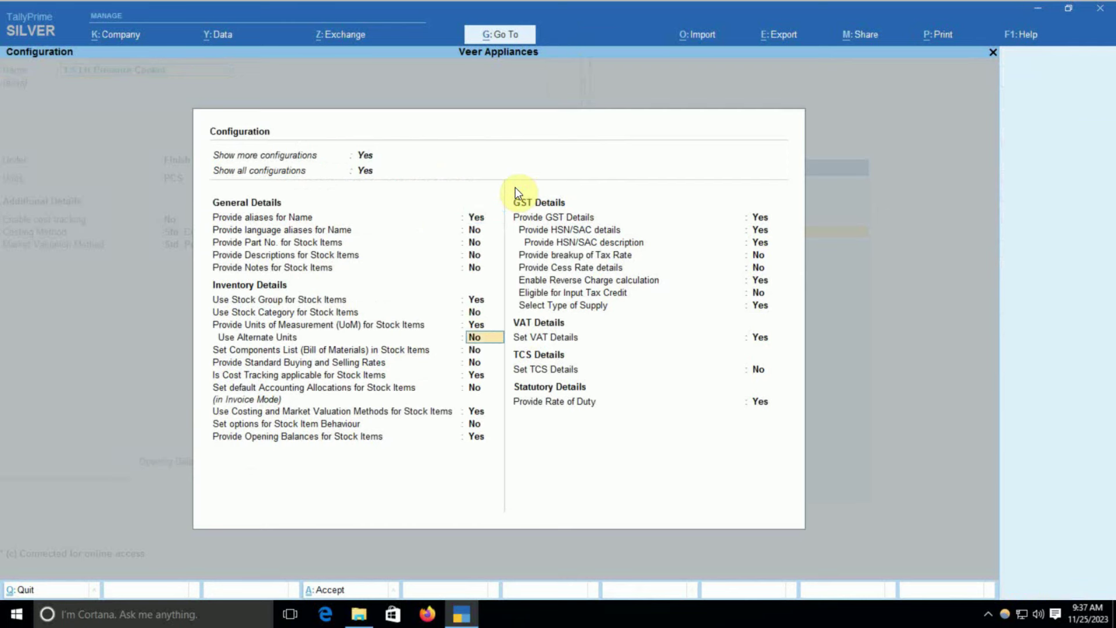
{"action": "type", "text": "y"}
{"action": "key", "text": "Return"}
{"action": "key", "text": "Down"}
{"action": "key", "text": "Down"}
{"action": "key", "text": "Down"}
{"action": "key", "text": "Down"}
{"action": "key", "text": "Down"}
{"action": "key", "text": "Down"}
{"action": "key", "text": "Down"}
{"action": "key", "text": "Down"}
{"action": "key", "text": "Down"}
{"action": "key", "text": "Down"}
{"action": "key", "text": "Down"}
{"action": "key", "text": "Down"}
{"action": "key", "text": "Down"}
{"action": "key", "text": "Down"}
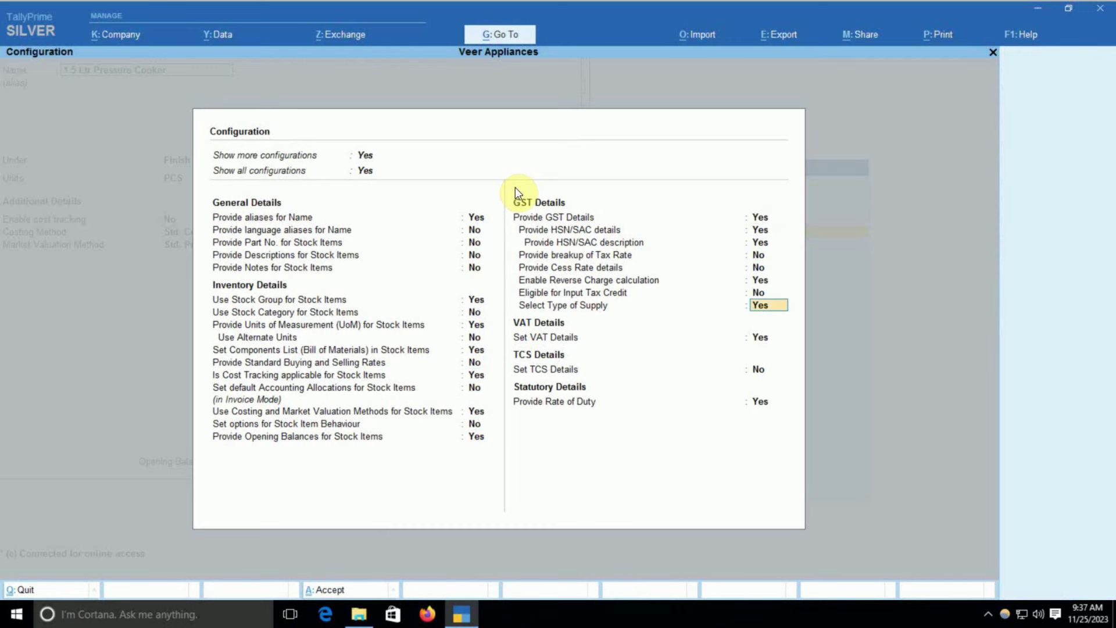
{"action": "key", "text": "ctrl+a"}
Set Alter components (BOM) to Yes and create a BOM named Raw Materials with 1 PCS as unit of manufacture.
{"action": "key", "text": "Return"}
{"action": "key", "text": "Return"}
{"action": "key", "text": "Return"}
{"action": "key", "text": "Return"}
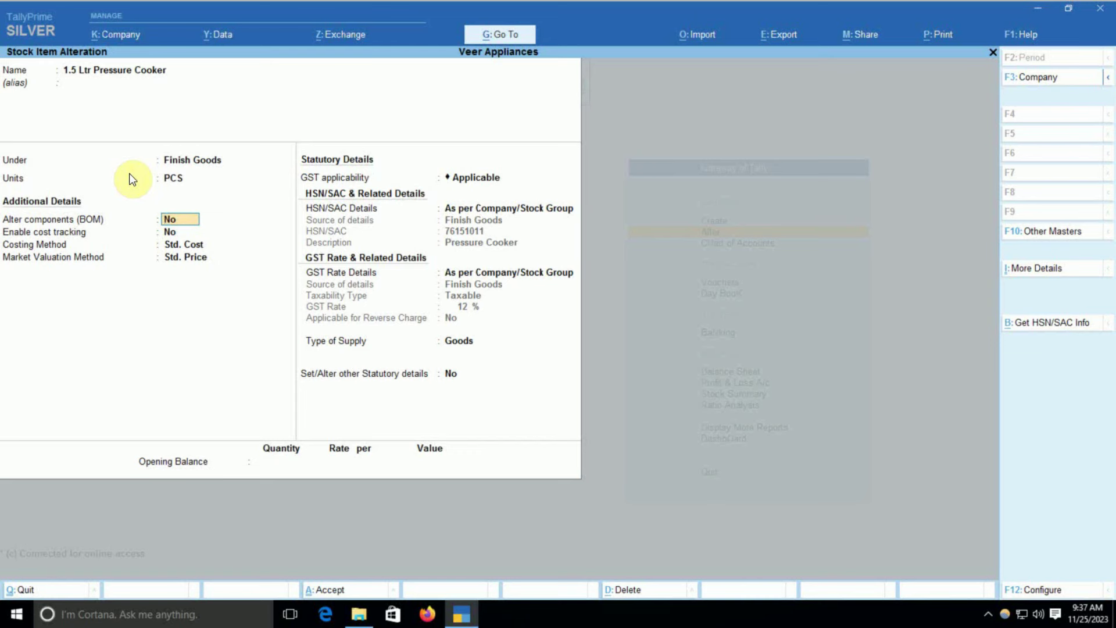
{"action": "type", "text": "y"}
{"action": "key", "text": "Return"}
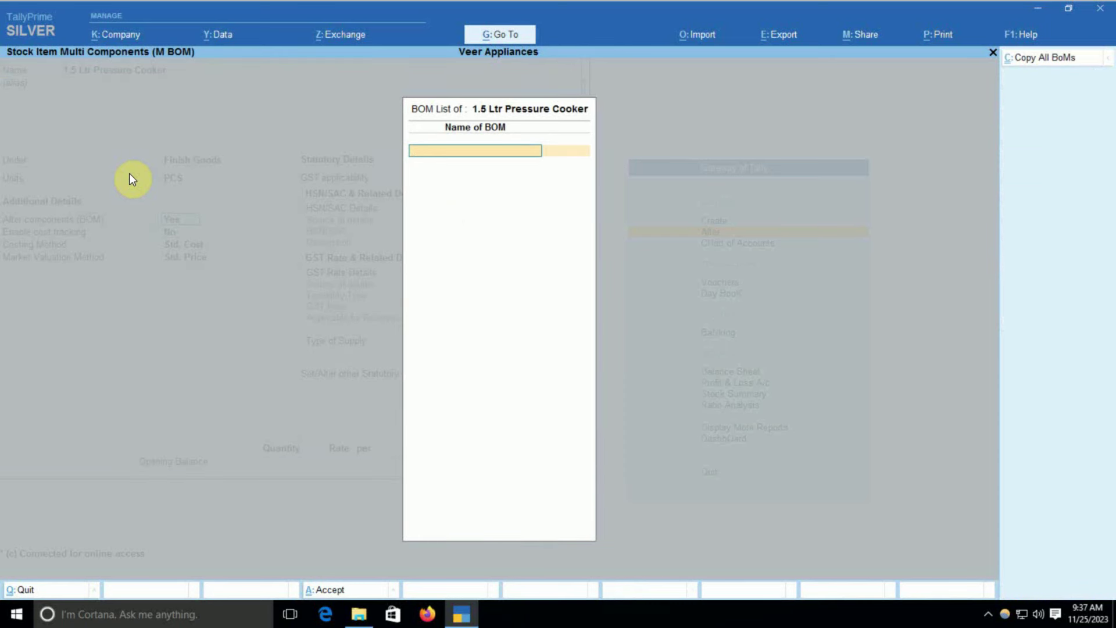
{"action": "type", "text": "Raw Materials"}
{"action": "key", "text": "Return"}
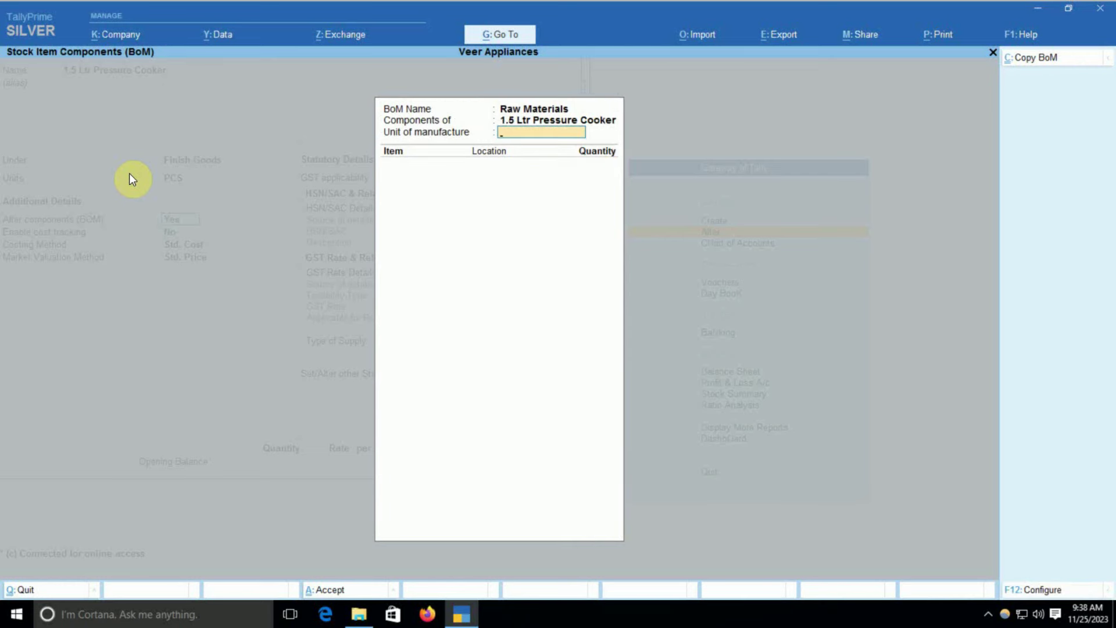
{"action": "key", "text": "Return"}
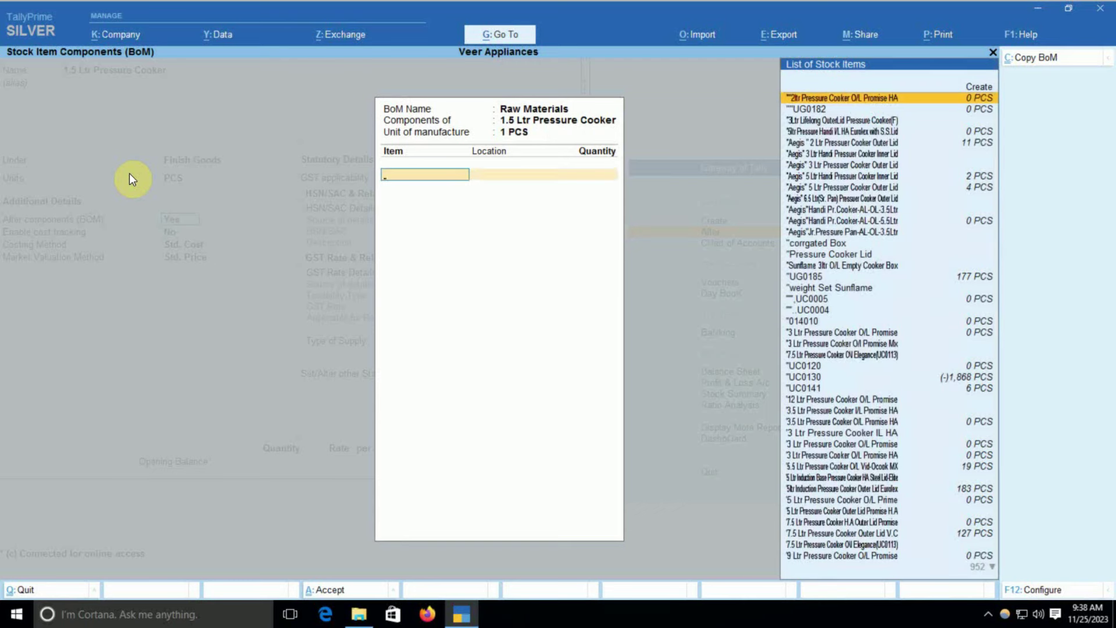
Add Aluminium Circle/sheet from location 1 to the BOM with a quantity of 1.000 Kg.
{"action": "type", "text": "Sheet"}
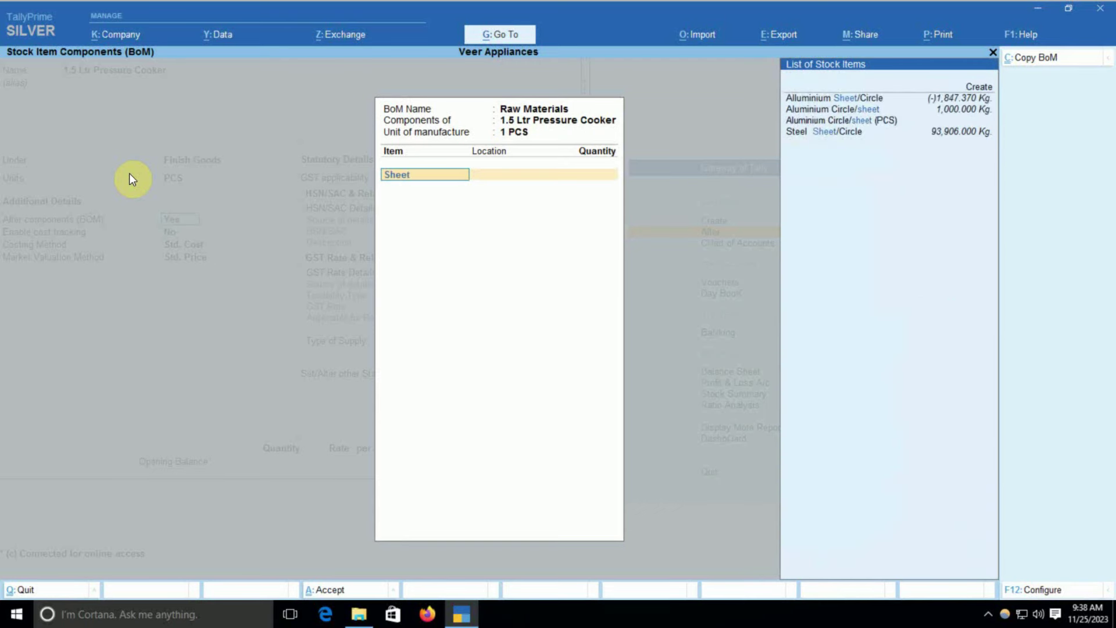
{"action": "key", "text": "Down"}
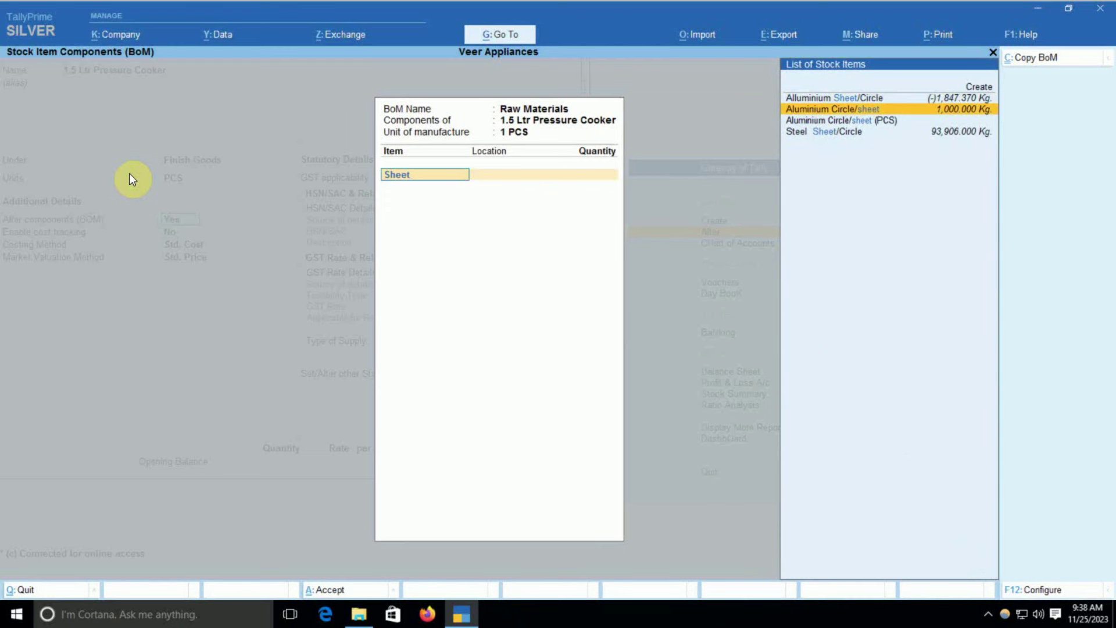
{"action": "key", "text": "Return"}
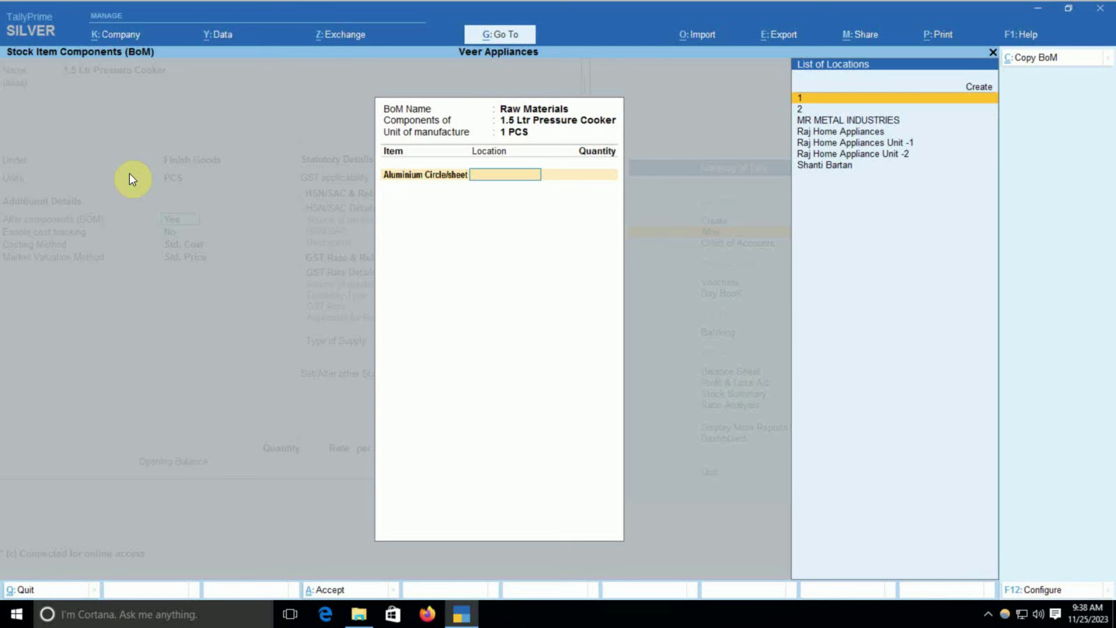
{"action": "type", "text": "1"}
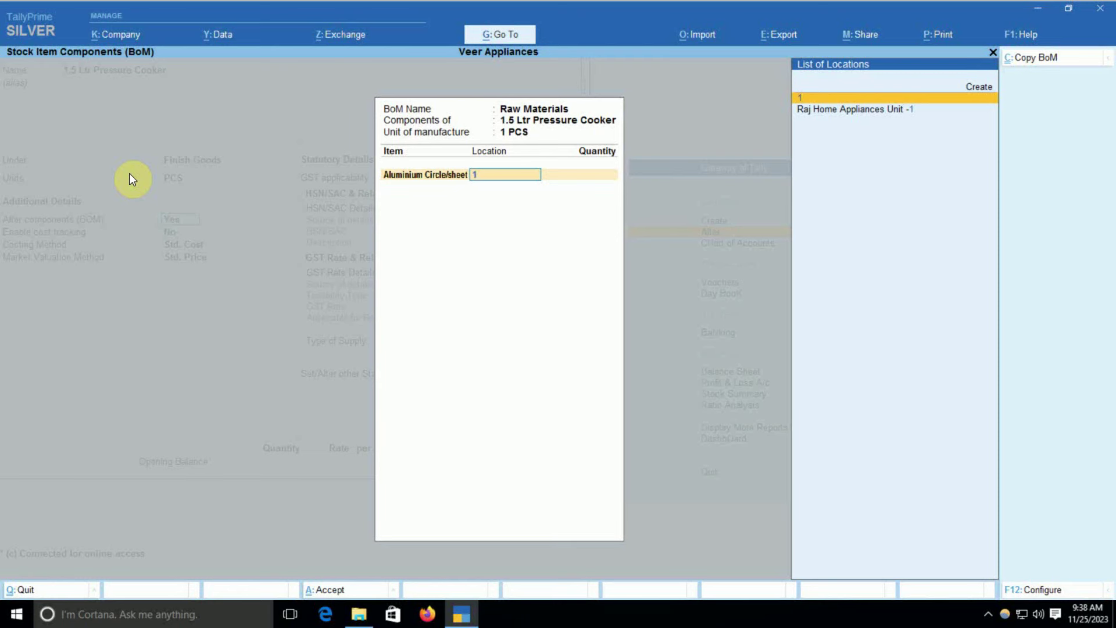
{"action": "key", "text": "Return"}
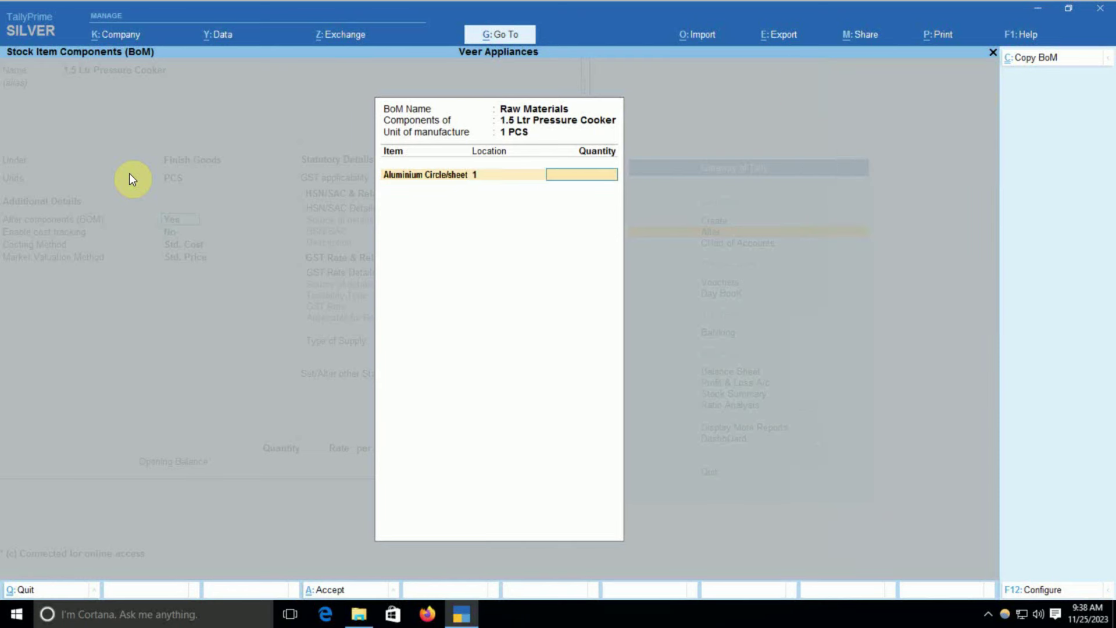
{"action": "key", "text": "Return"}
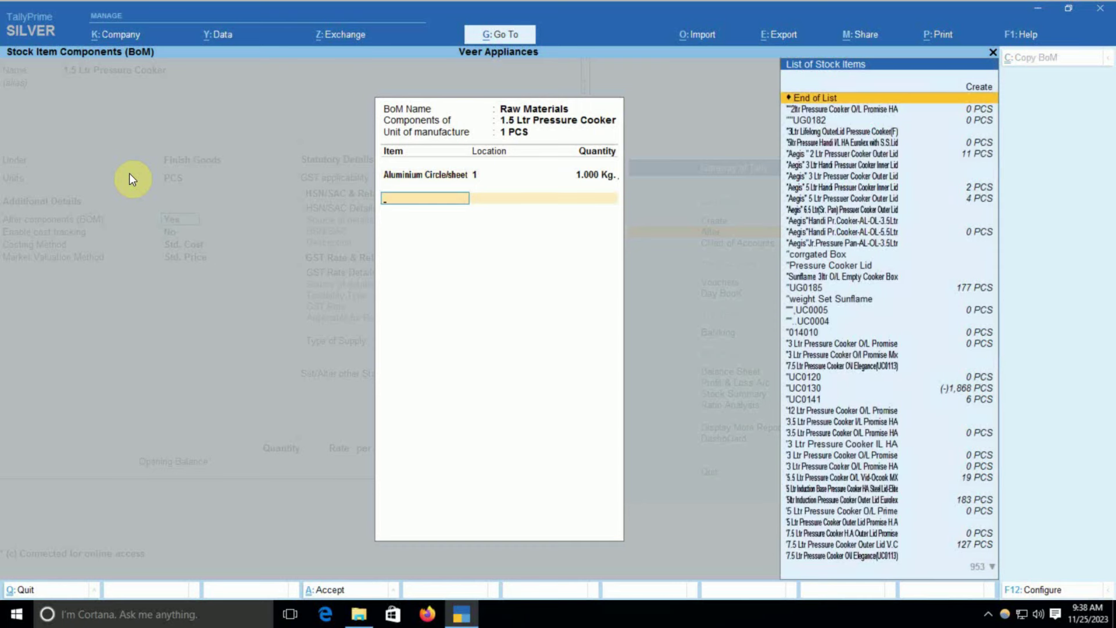
Add Handle Set (All) from location 1 to the BOM with a quantity of 2 PCS.
{"action": "type", "text": "Hand"}
{"action": "key", "text": "Down"}
{"action": "key", "text": "Down"}
{"action": "key", "text": "Down"}
{"action": "key", "text": "Down"}
{"action": "key", "text": "Down"}
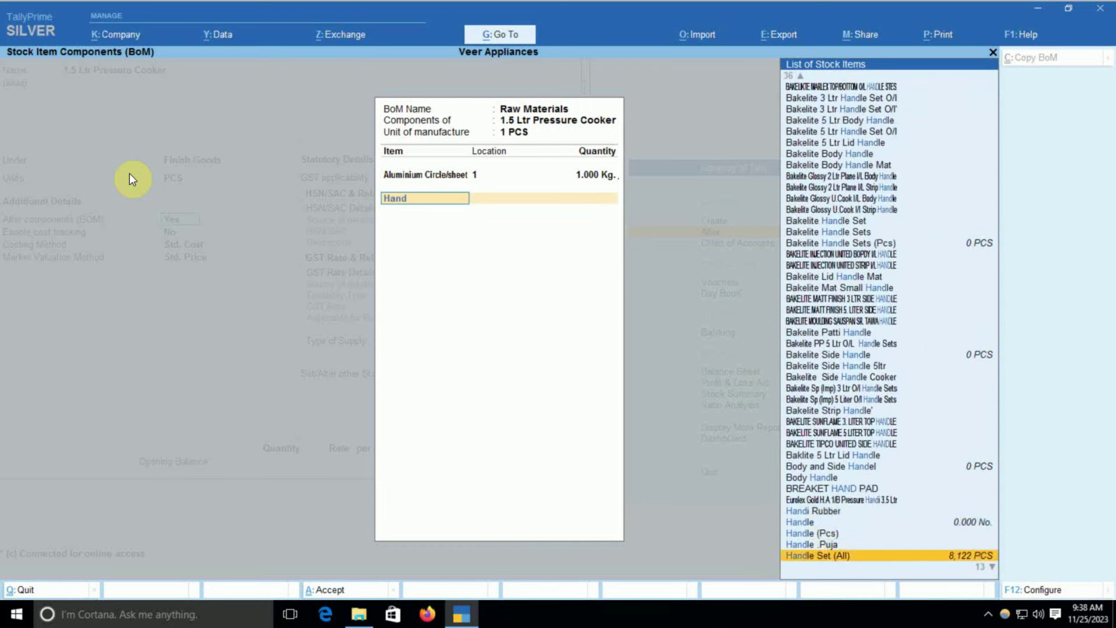
{"action": "key", "text": "Return"}
{"action": "key", "text": "Return"}
{"action": "type", "text": "2"}
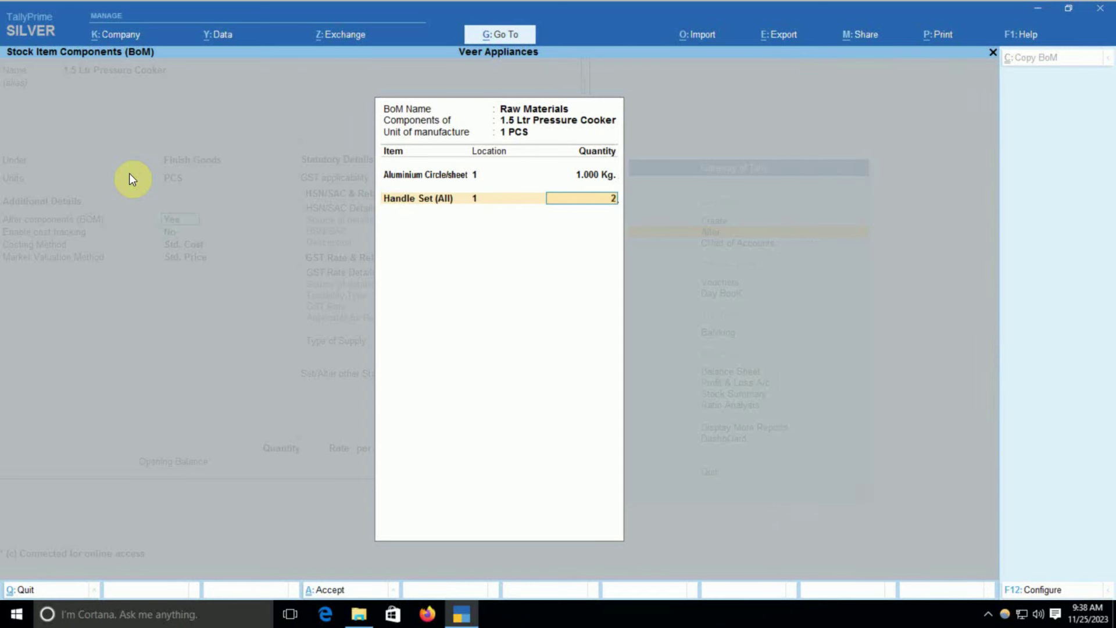
{"action": "key", "text": "Return"}
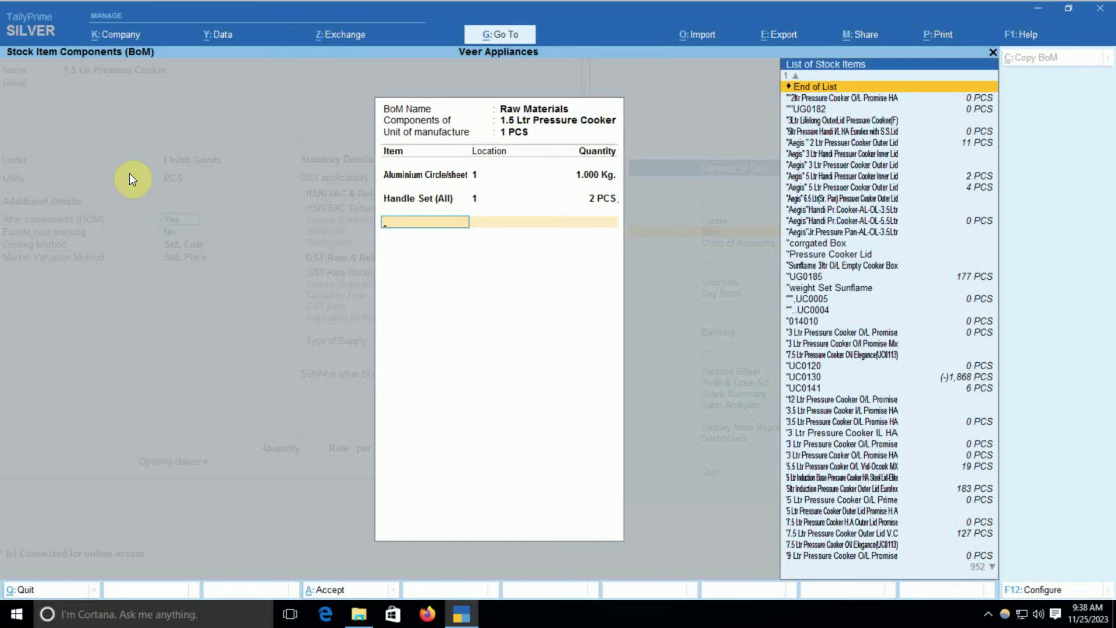
Add Corrgate Box (in Kgs) from location 1 to the BOM with a quantity of 1 Kg.
{"action": "type", "text": "Box"}
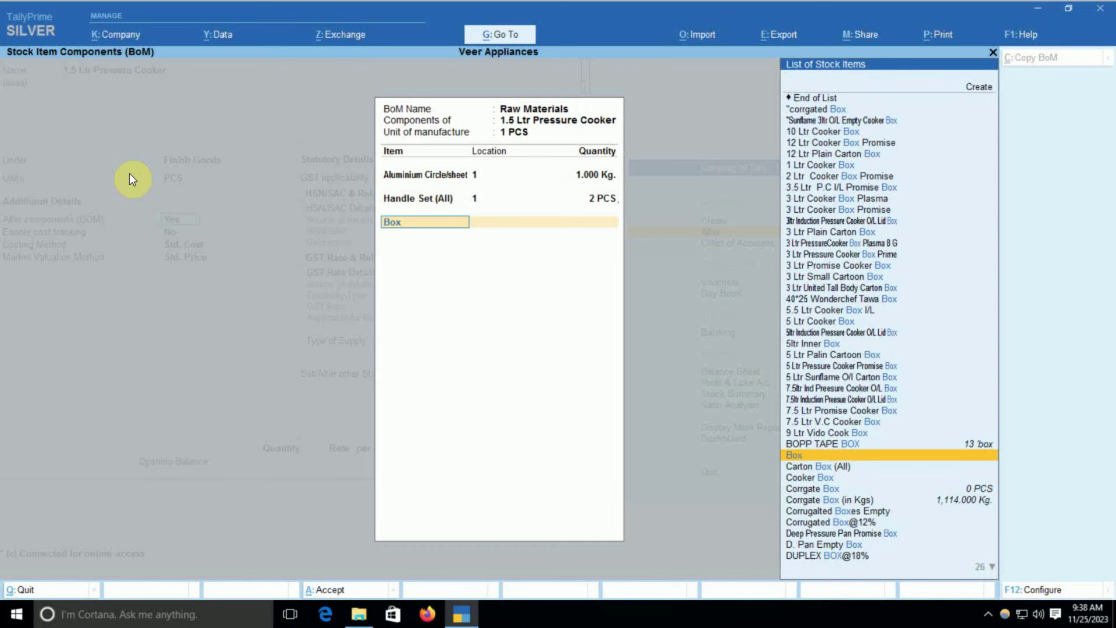
{"action": "key", "text": "Down"}
{"action": "key", "text": "Down"}
{"action": "key", "text": "Down"}
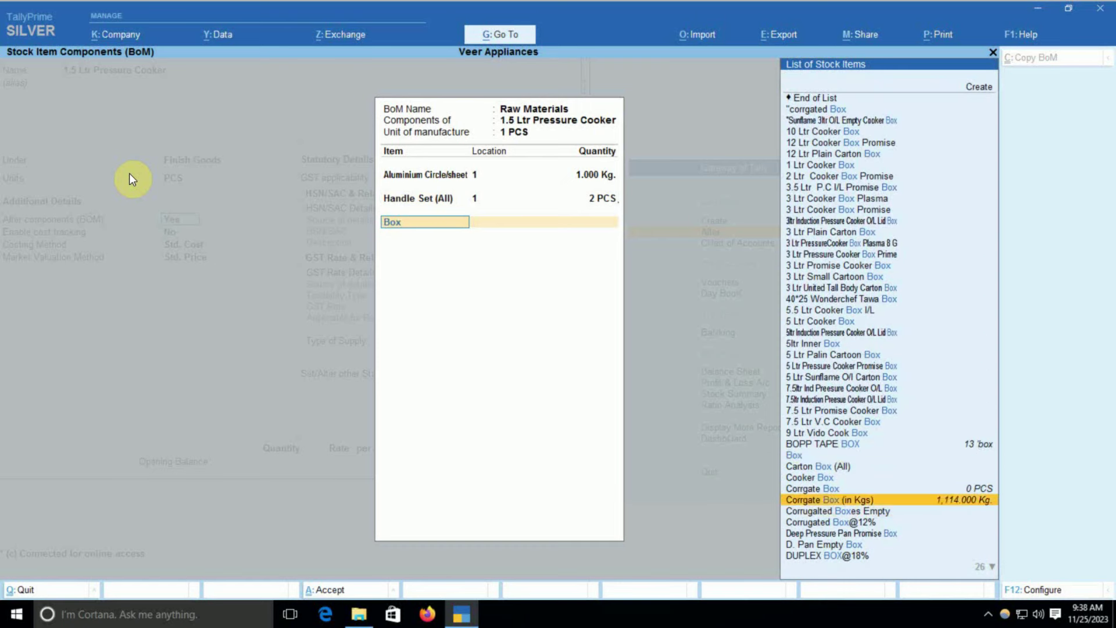
{"action": "key", "text": "Return"}
{"action": "key", "text": "Return"}
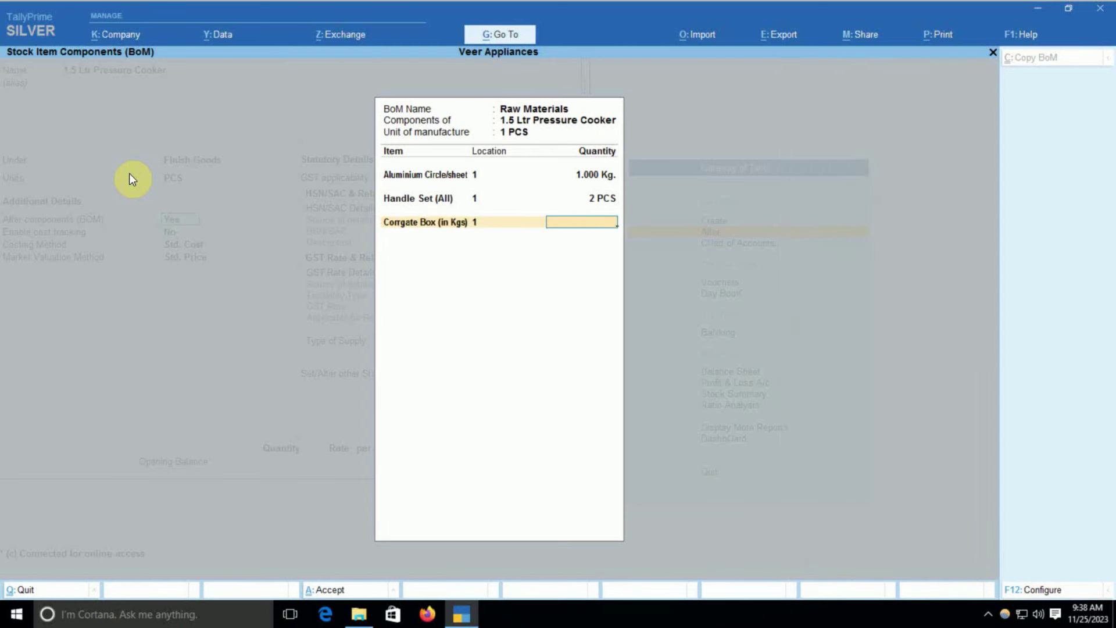
{"action": "type", "text": "1"}
{"action": "key", "text": "Return"}
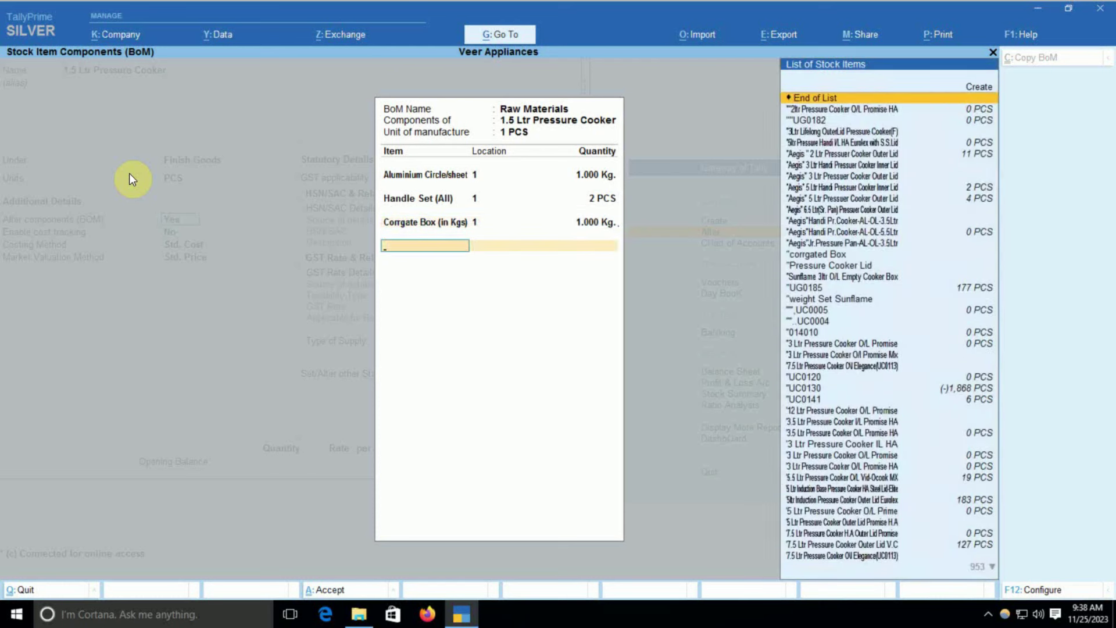
{"action": "type", "text": "Rubb"}
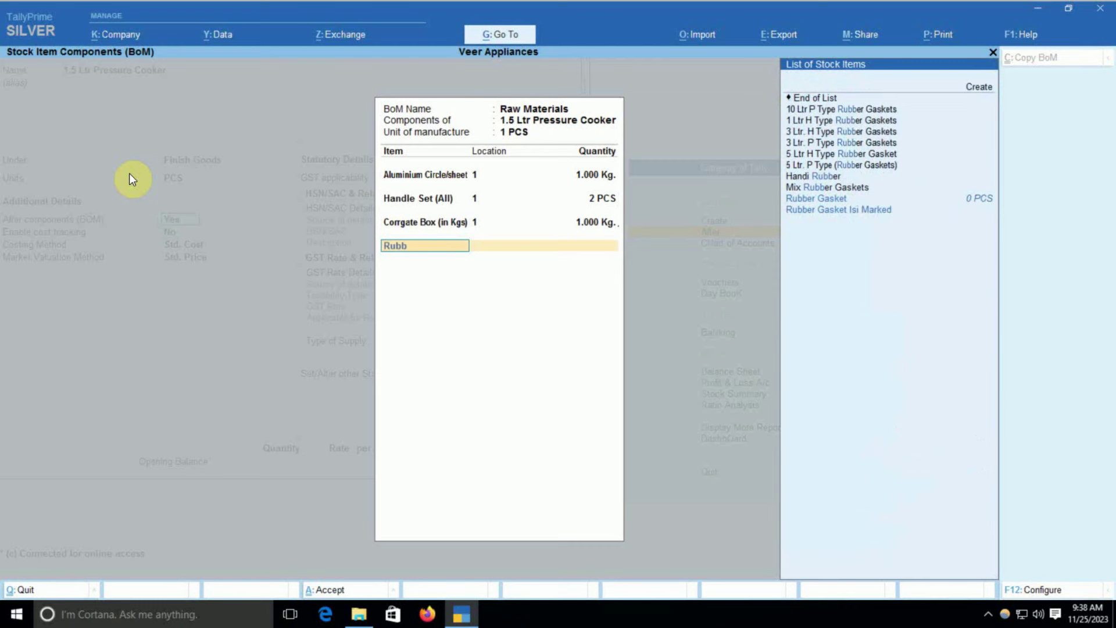
{"action": "key", "text": "BackSpace"}
{"action": "key", "text": "BackSpace"}
{"action": "key", "text": "BackSpace"}
{"action": "key", "text": "BackSpace"}
Add Gaskets from location 1 to the BOM with a quantity of 1 No.
{"action": "type", "text": "Gask"}
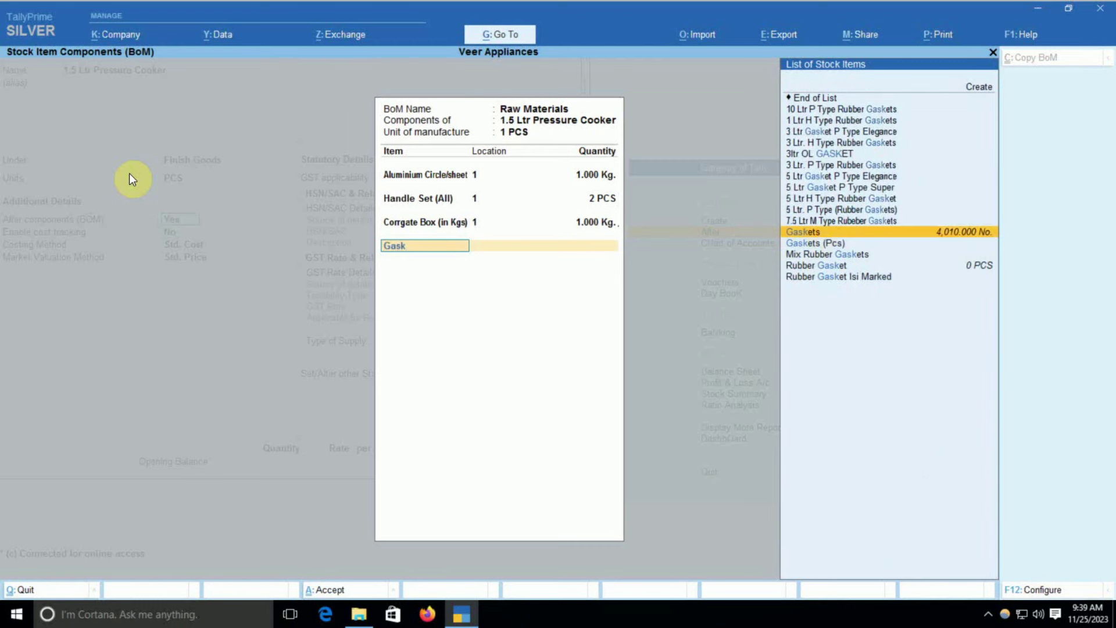
{"action": "key", "text": "Return"}
{"action": "key", "text": "Return"}
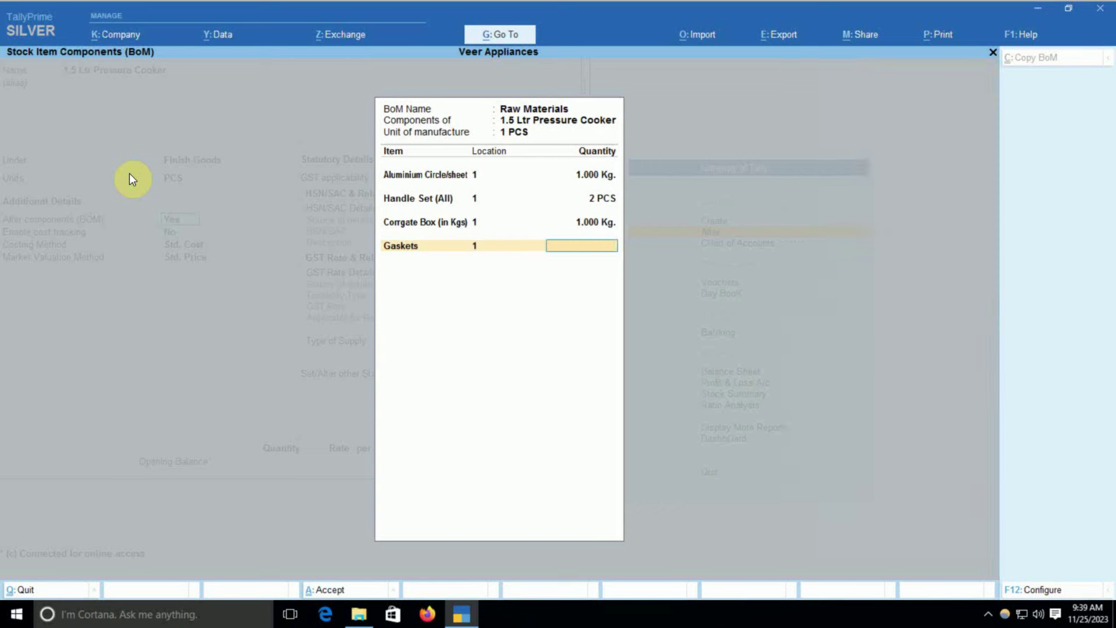
{"action": "type", "text": "1"}
{"action": "key", "text": "Return"}
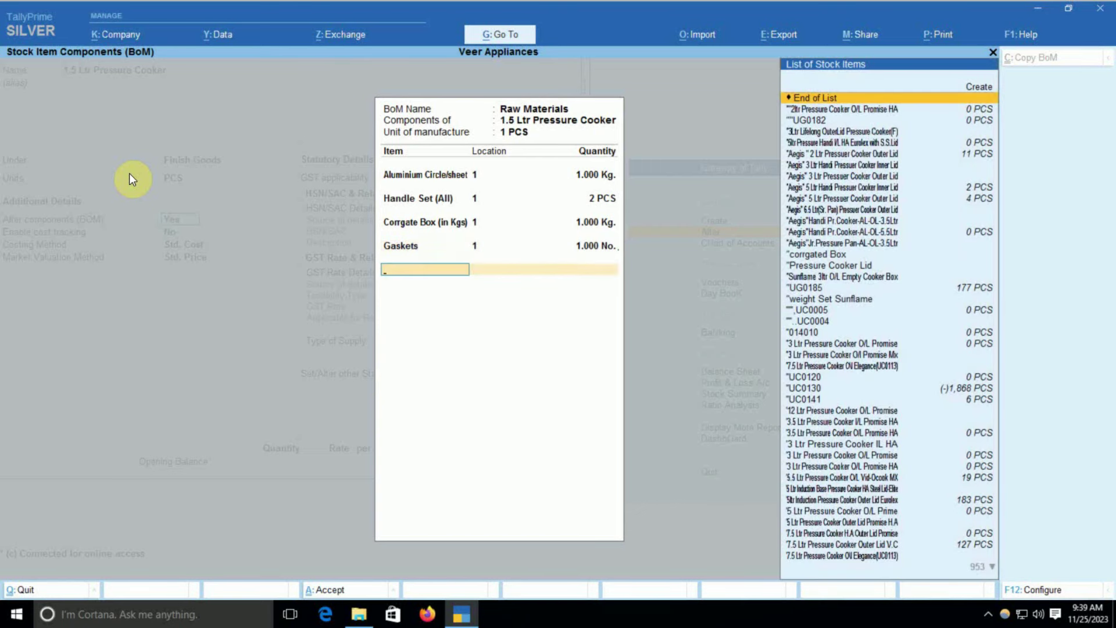
Add Polythene Bag (All) from location 1 to the BOM with a quantity of 0.1 Kg.
{"action": "type", "text": "Poly"}
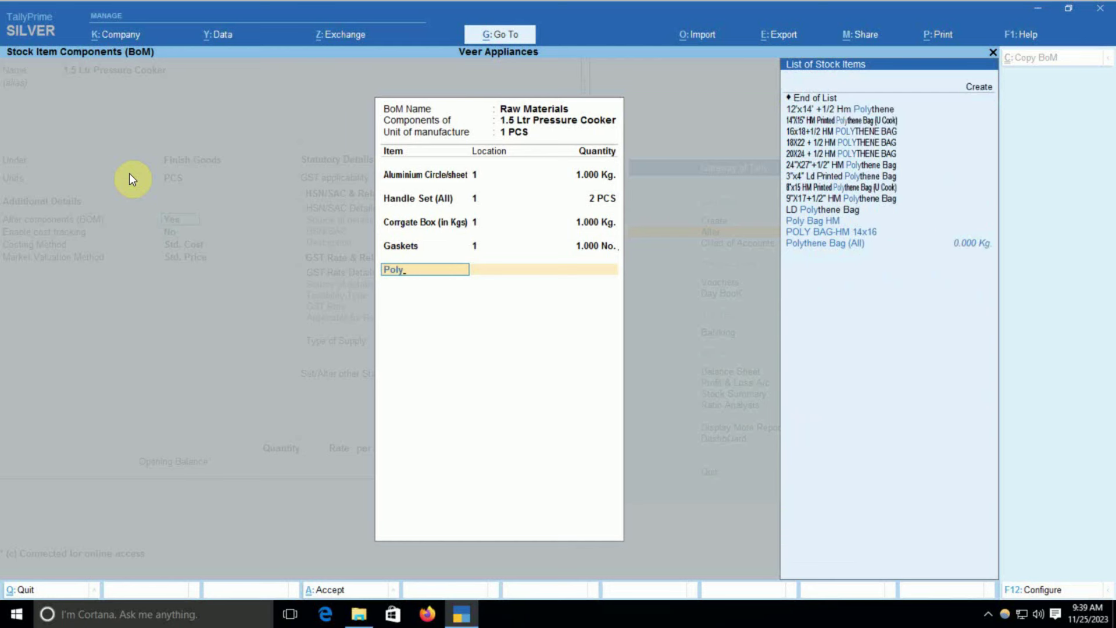
{"action": "key", "text": "BackSpace"}
{"action": "key", "text": "BackSpace"}
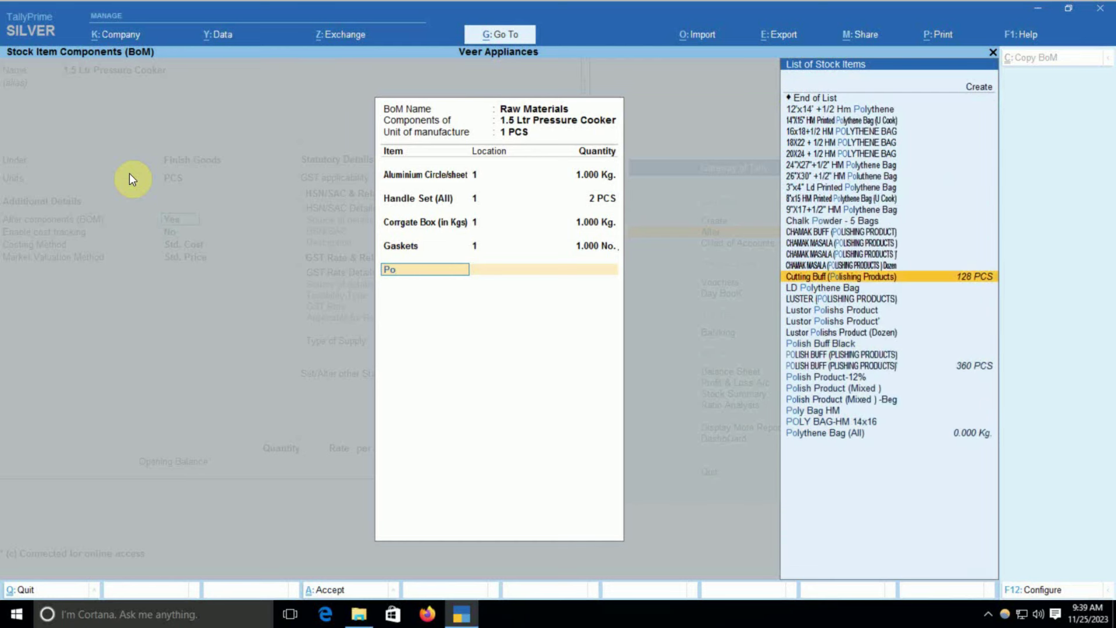
{"action": "key", "text": "Down"}
{"action": "key", "text": "Down"}
{"action": "key", "text": "Down"}
{"action": "key", "text": "Down"}
{"action": "key", "text": "Down"}
{"action": "key", "text": "Down"}
{"action": "key", "text": "Down"}
{"action": "key", "text": "Down"}
{"action": "key", "text": "Down"}
{"action": "key", "text": "Down"}
{"action": "key", "text": "Down"}
{"action": "key", "text": "Down"}
{"action": "key", "text": "Down"}
{"action": "key", "text": "Down"}
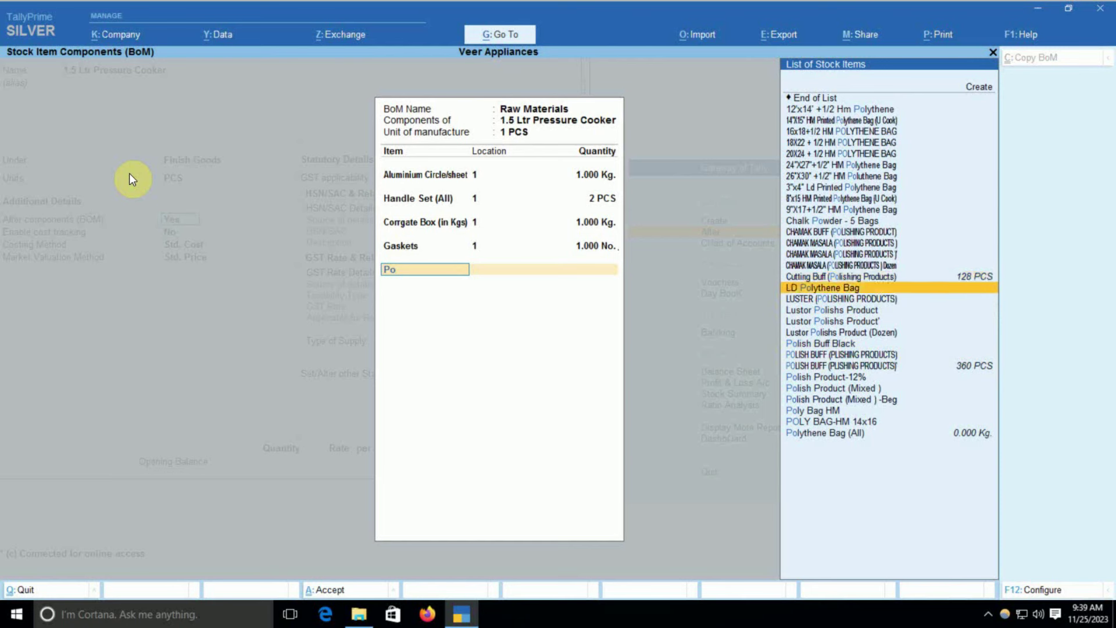
{"action": "key", "text": "Return"}
{"action": "key", "text": "Return"}
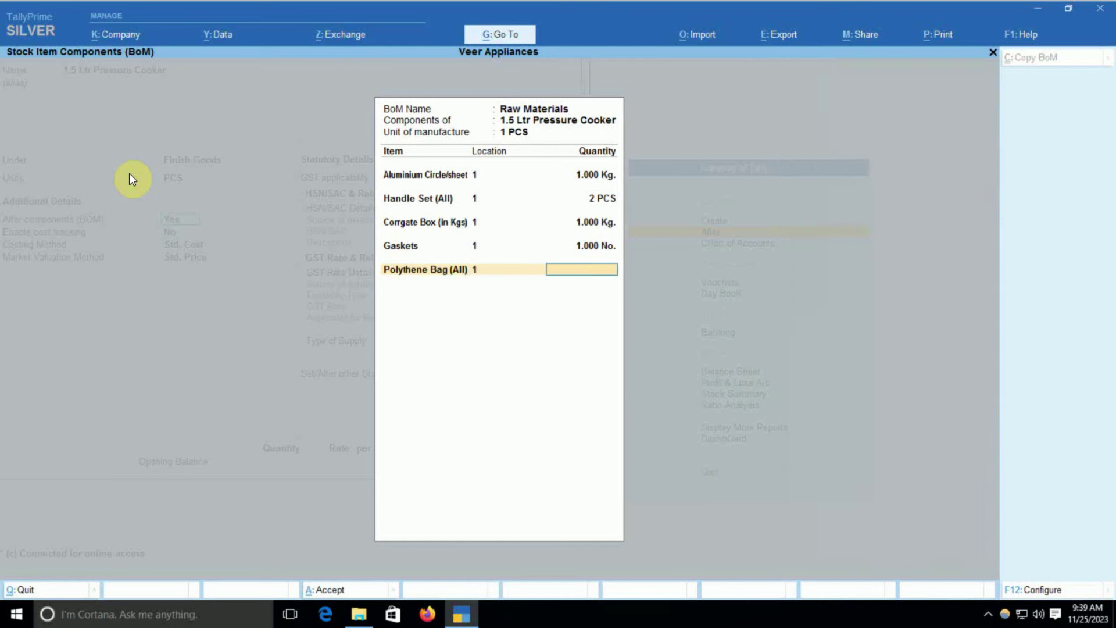
{"action": "type", "text": "0.1"}
{"action": "key", "text": "Return"}
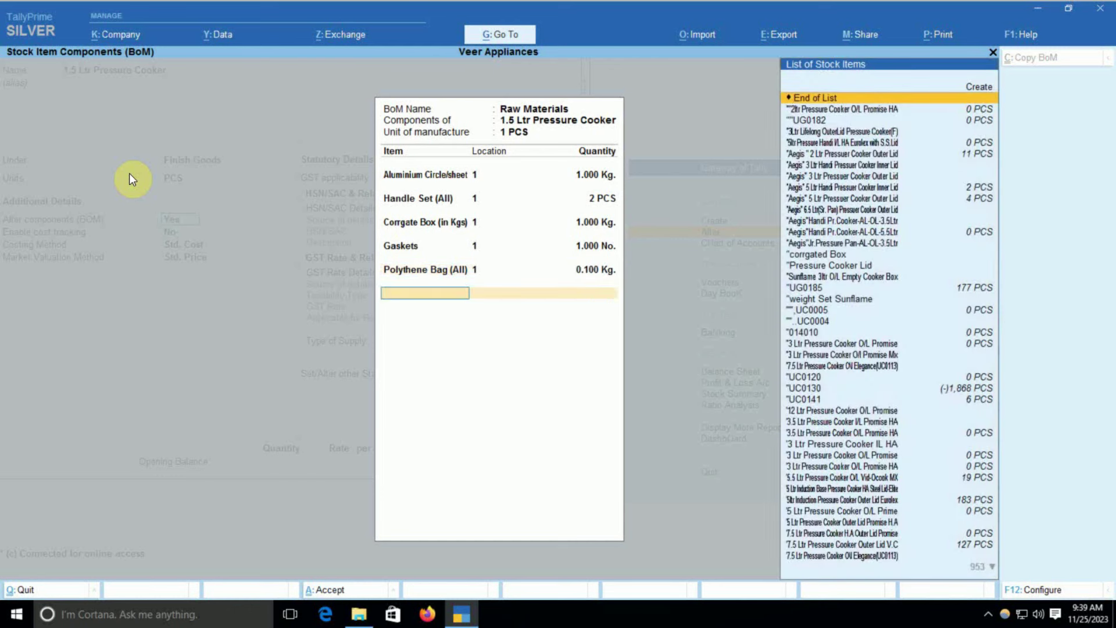
Add Scrw Or Nuts from location 1 to the BOM with a quantity of 4 PCS.
{"action": "type", "text": "Scr"}
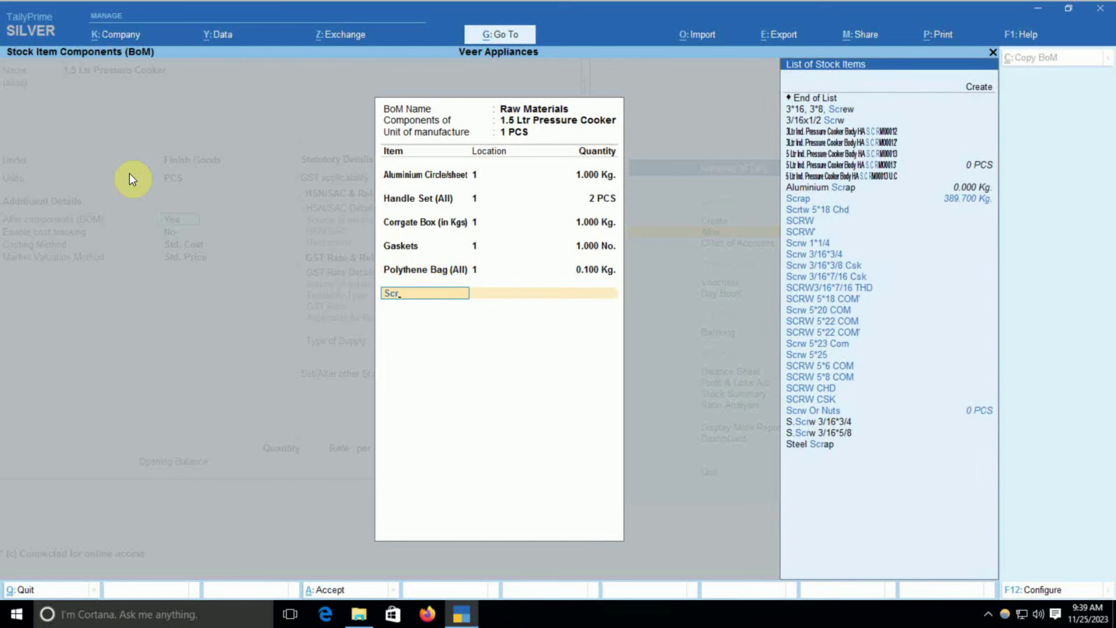
{"action": "key", "text": "Down"}
{"action": "key", "text": "Down"}
{"action": "key", "text": "Down"}
{"action": "key", "text": "Down"}
{"action": "key", "text": "Down"}
{"action": "key", "text": "Down"}
{"action": "key", "text": "Down"}
{"action": "key", "text": "Down"}
{"action": "key", "text": "Down"}
{"action": "key", "text": "Down"}
{"action": "key", "text": "Down"}
{"action": "key", "text": "Down"}
{"action": "key", "text": "Down"}
{"action": "key", "text": "Down"}
{"action": "key", "text": "Down"}
{"action": "key", "text": "Down"}
{"action": "key", "text": "Down"}
{"action": "key", "text": "Down"}
{"action": "key", "text": "Down"}
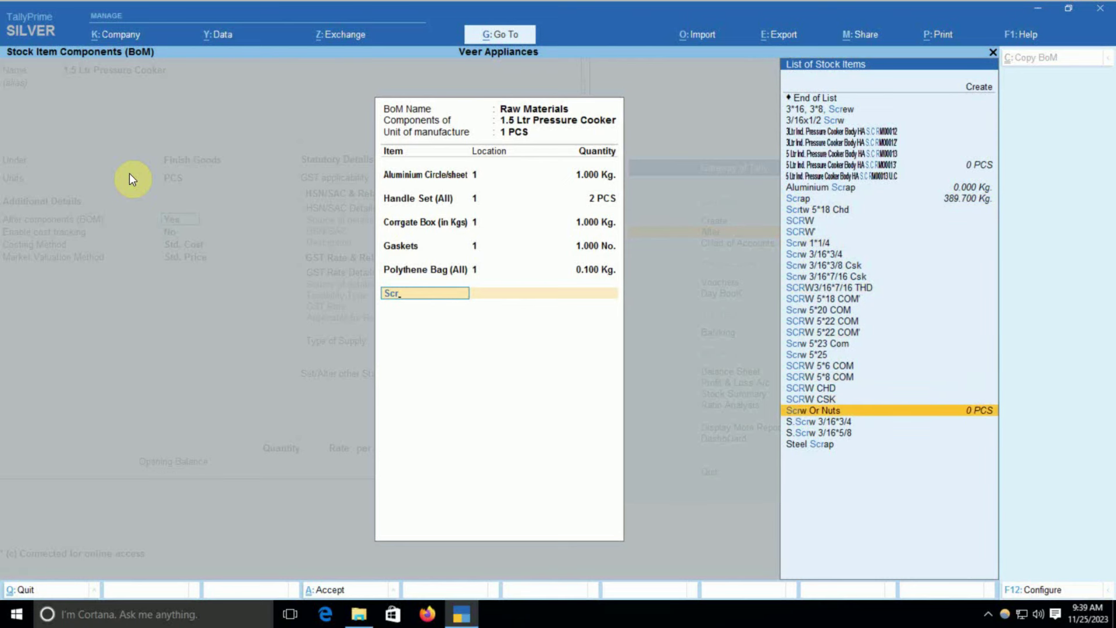
{"action": "key", "text": "Return"}
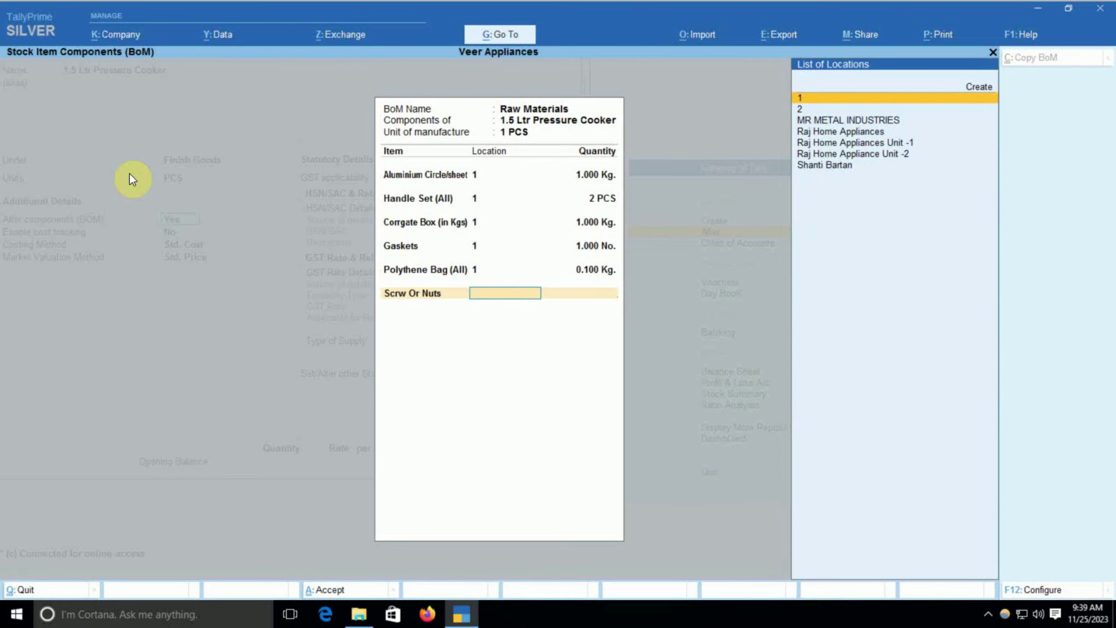
{"action": "key", "text": "Return"}
{"action": "type", "text": "4"}
{"action": "key", "text": "Return"}
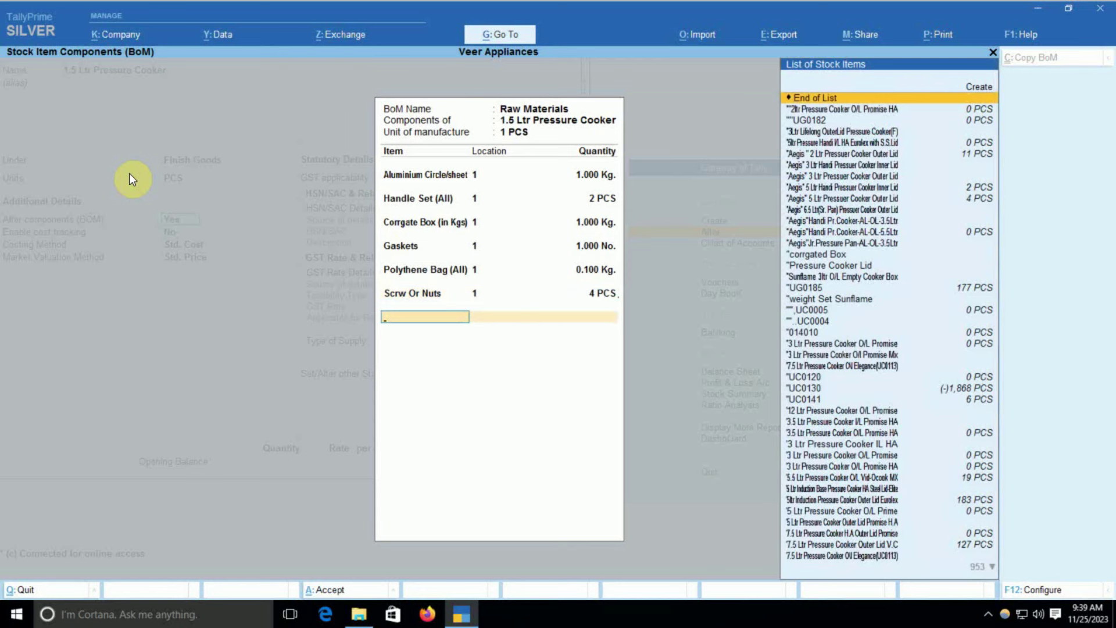
{"action": "type", "text": "Patti"}
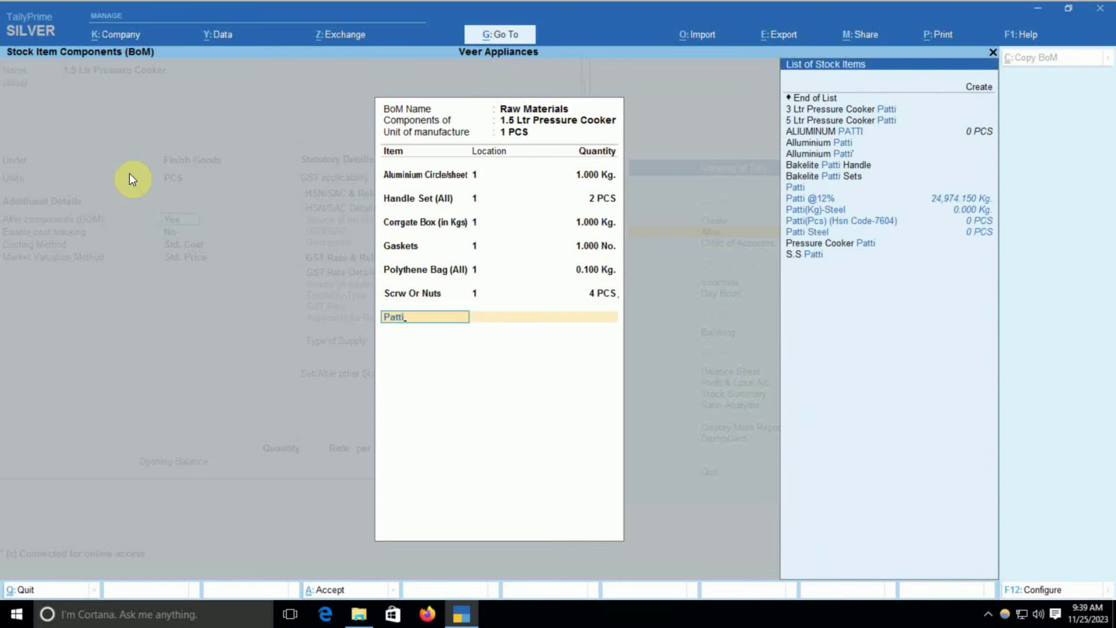
{"action": "key", "text": "Return"}
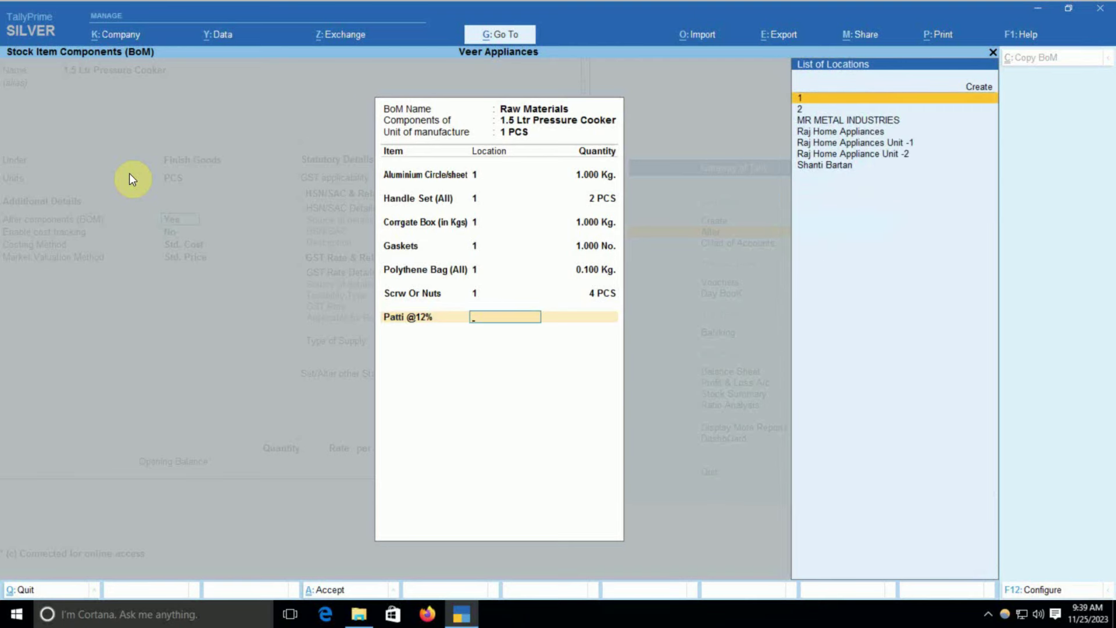
{"action": "key", "text": "Return"}
{"action": "type", "text": "1"}
{"action": "key", "text": "Return"}
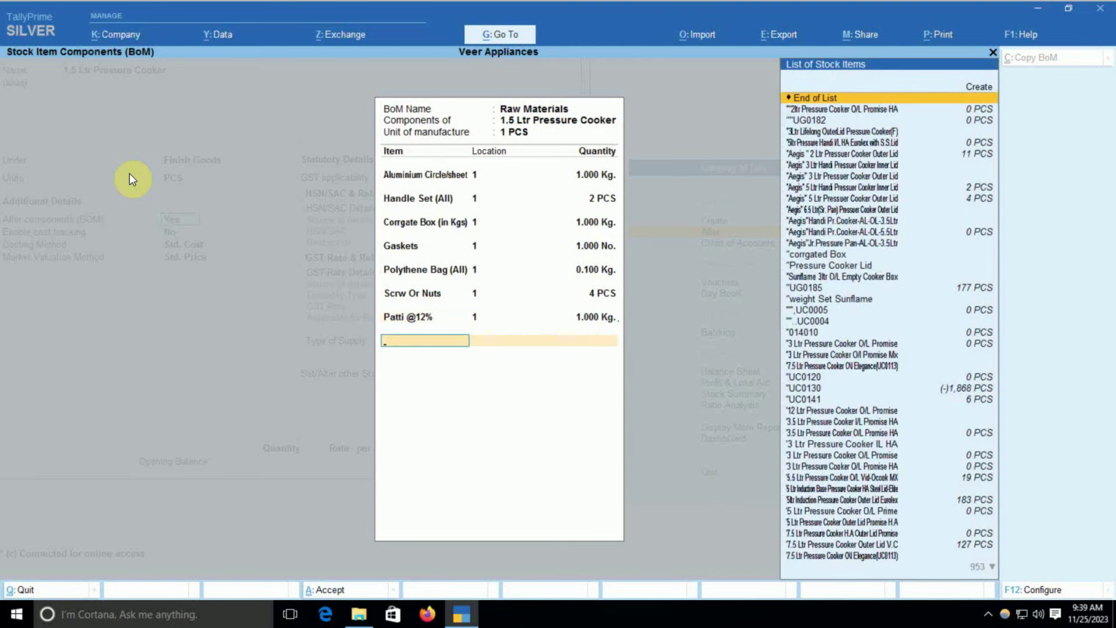
{"action": "key", "text": "BackSpace"}
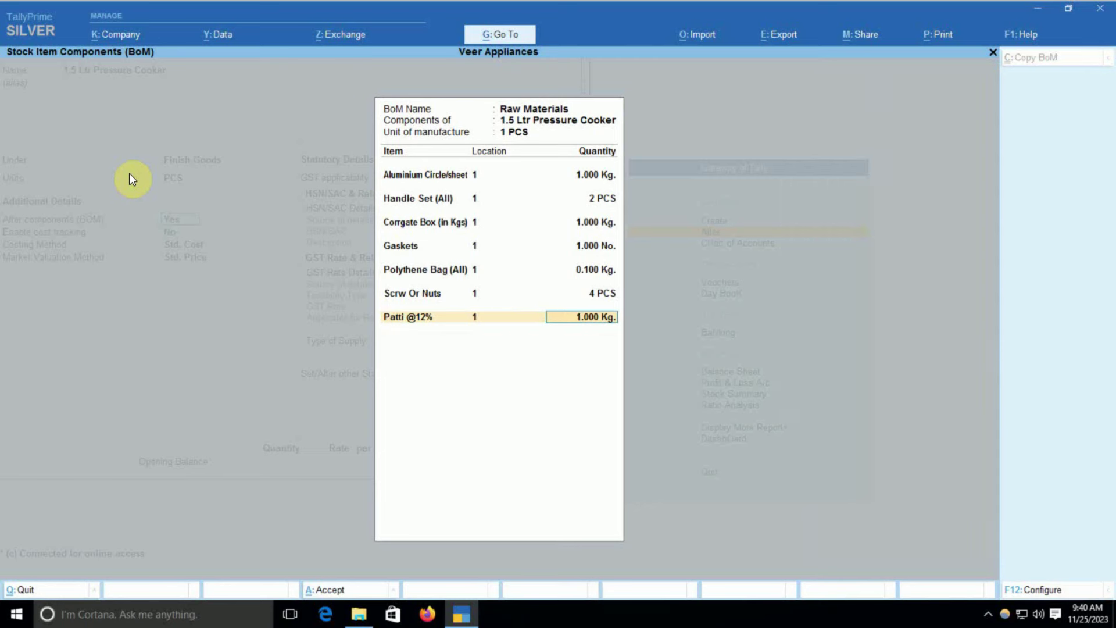
{"action": "type", "text": "0.5"}
{"action": "key", "text": "Return"}
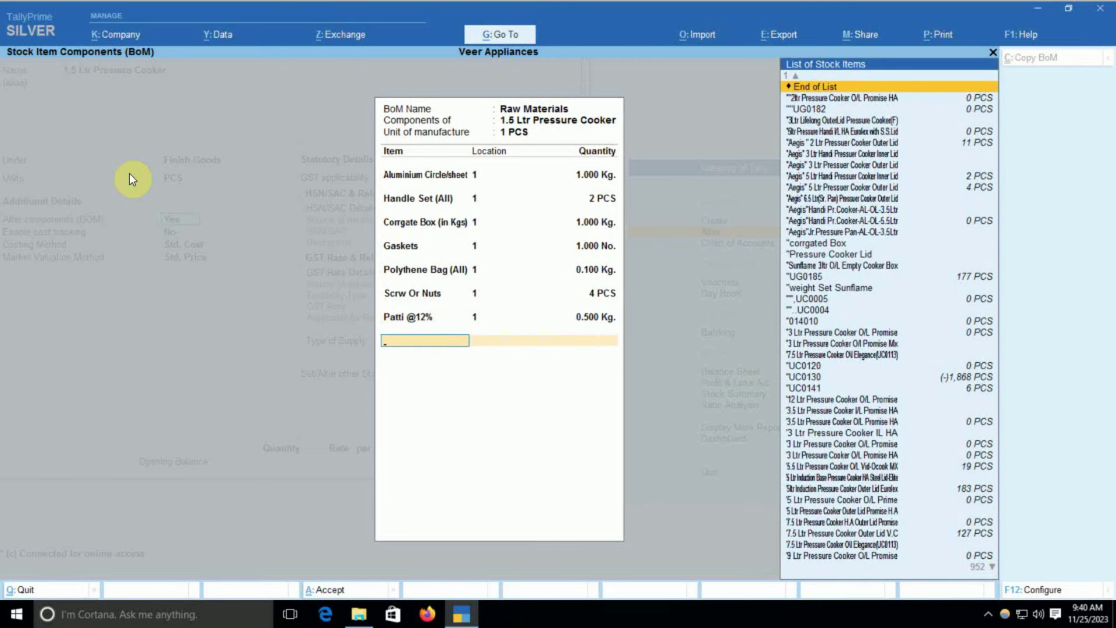
Add S.S Jali@18% from location 1 to the BOM with a quantity of 1 PCS.
{"action": "type", "text": "Jali"}
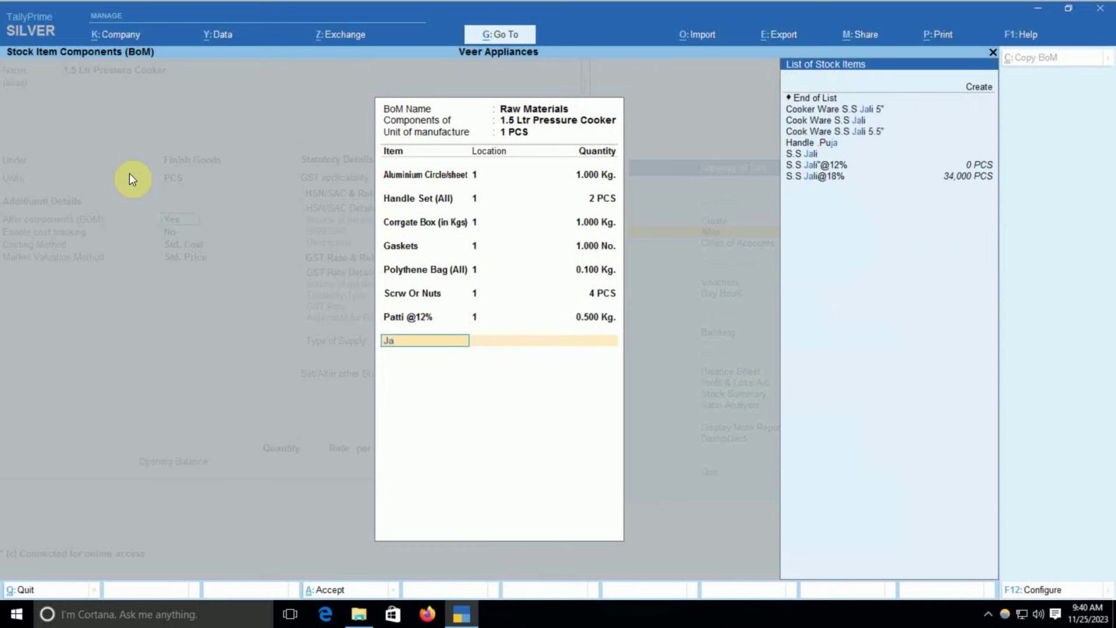
{"action": "key", "text": "Down"}
{"action": "key", "text": "Down"}
{"action": "key", "text": "Down"}
{"action": "key", "text": "Down"}
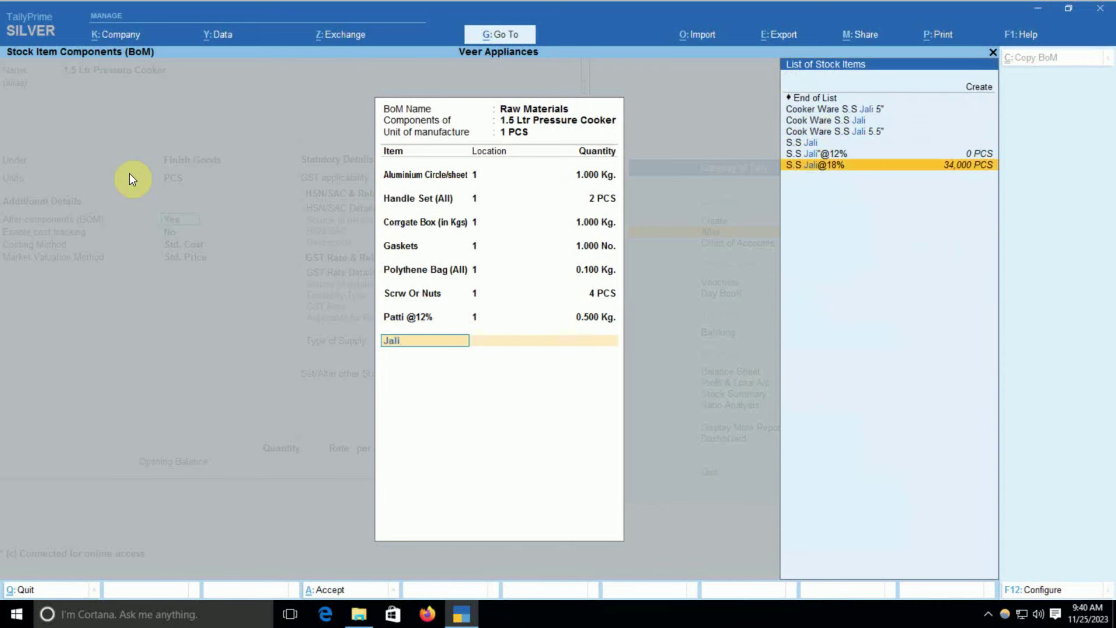
{"action": "key", "text": "Return"}
{"action": "key", "text": "Return"}
{"action": "type", "text": "1"}
{"action": "key", "text": "Return"}
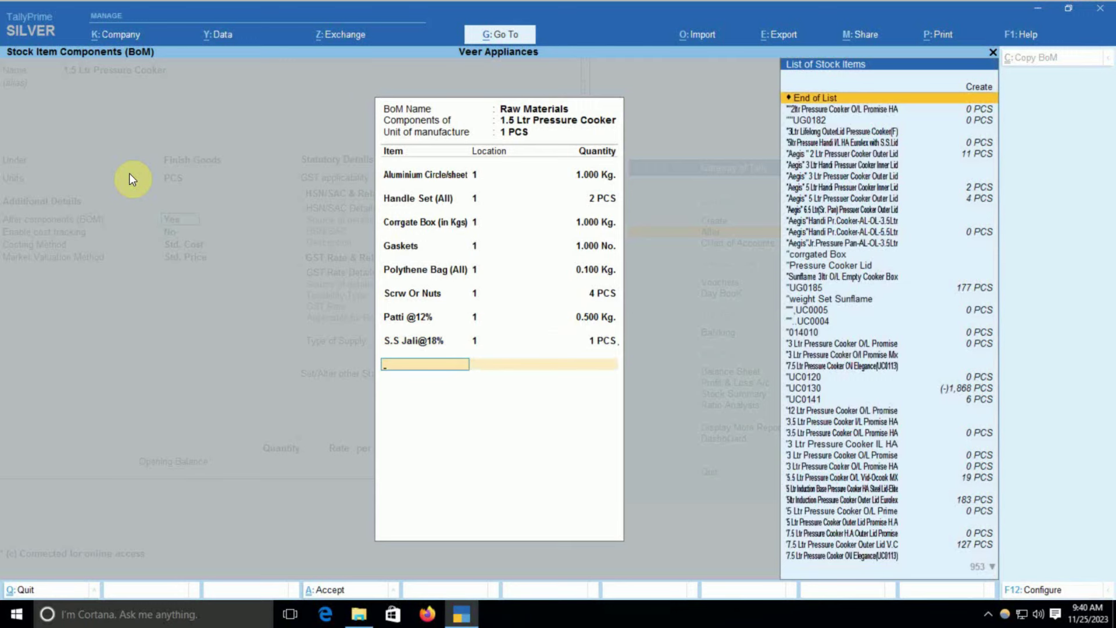
{"action": "type", "text": "Tab"}
{"action": "key", "text": "BackSpace"}
{"action": "key", "text": "BackSpace"}
{"action": "key", "text": "BackSpace"}
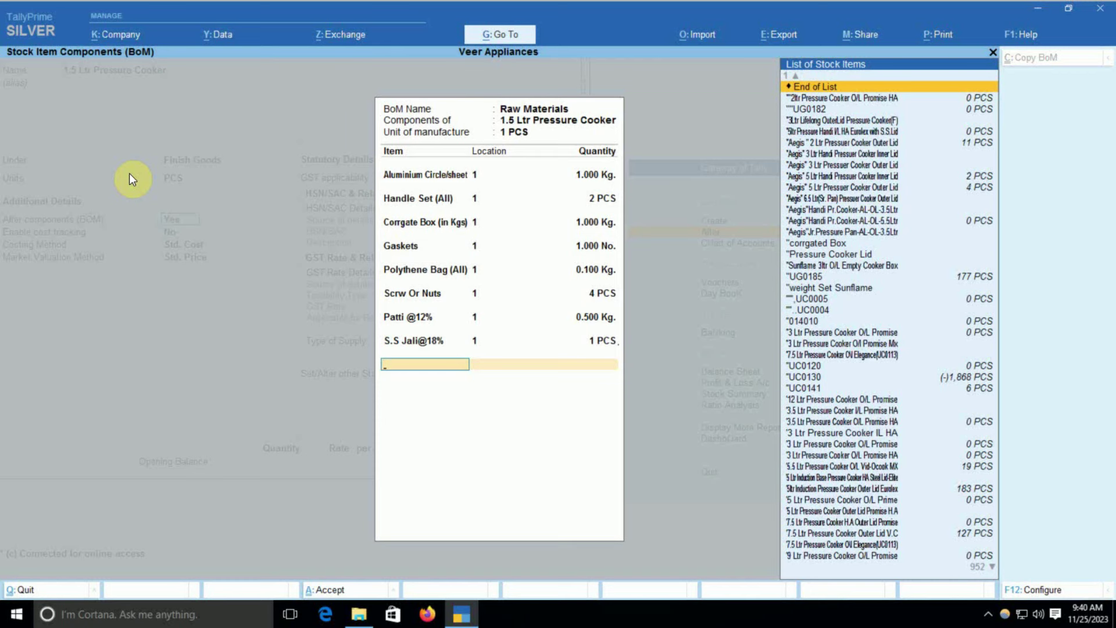
Finish the Raw Materials BOM, save the altered 1.5 Ltr Pressure Cooker item and return to the Gateway of Tally.
{"action": "key", "text": "Return"}
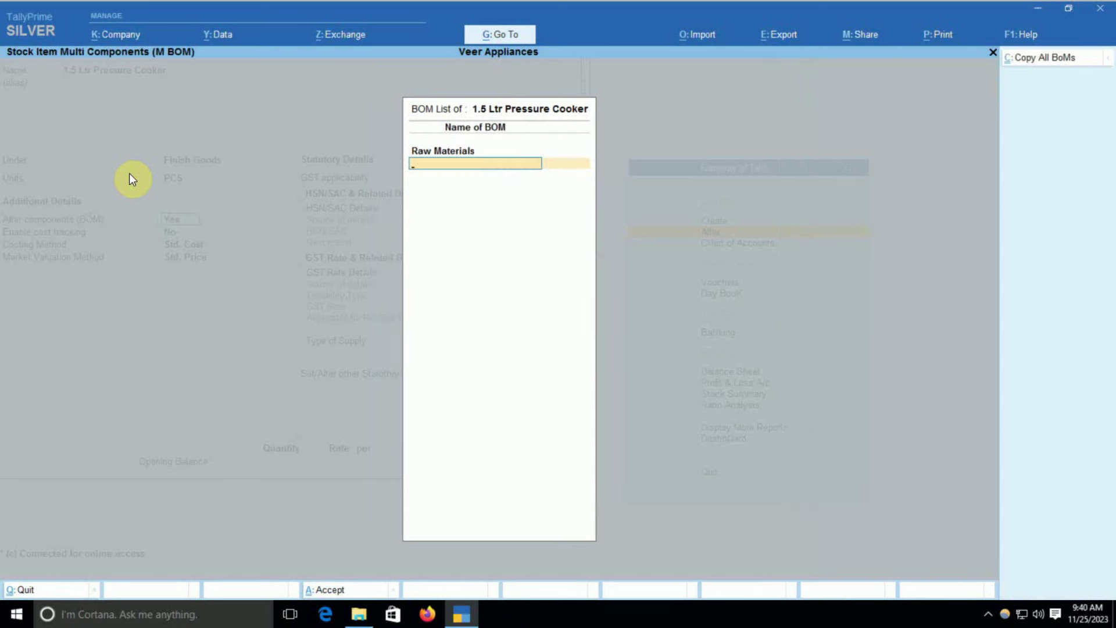
{"action": "key", "text": "Return"}
{"action": "key", "text": "Return"}
{"action": "key", "text": "Return"}
{"action": "key", "text": "Return"}
{"action": "key", "text": "Return"}
{"action": "key", "text": "Return"}
{"action": "key", "text": "Return"}
{"action": "key", "text": "Return"}
{"action": "key", "text": "Return"}
{"action": "key", "text": "Return"}
{"action": "key", "text": "Return"}
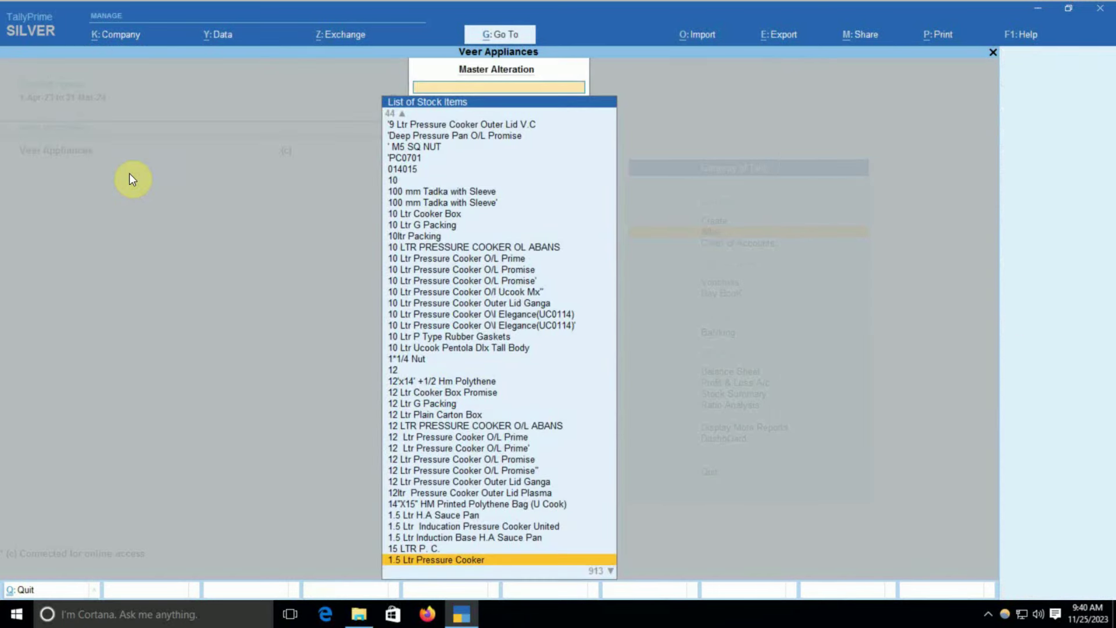
{"action": "key", "text": "Escape"}
{"action": "key", "text": "Up"}
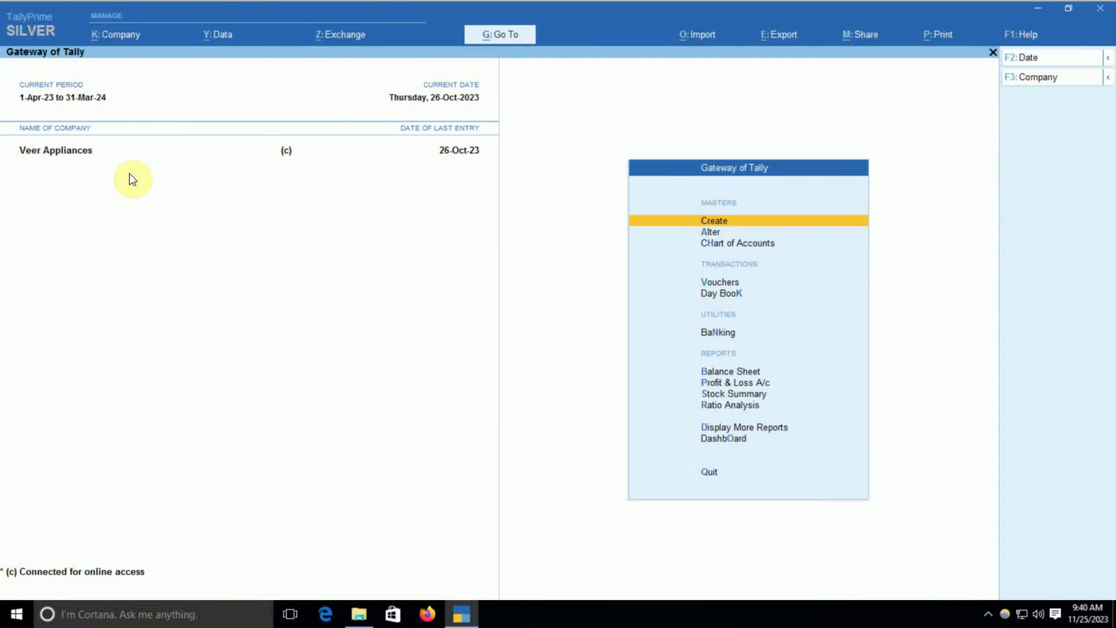
Start a new inventory voucher of the stock journal type Manufactur.
{"action": "key", "text": "v"}
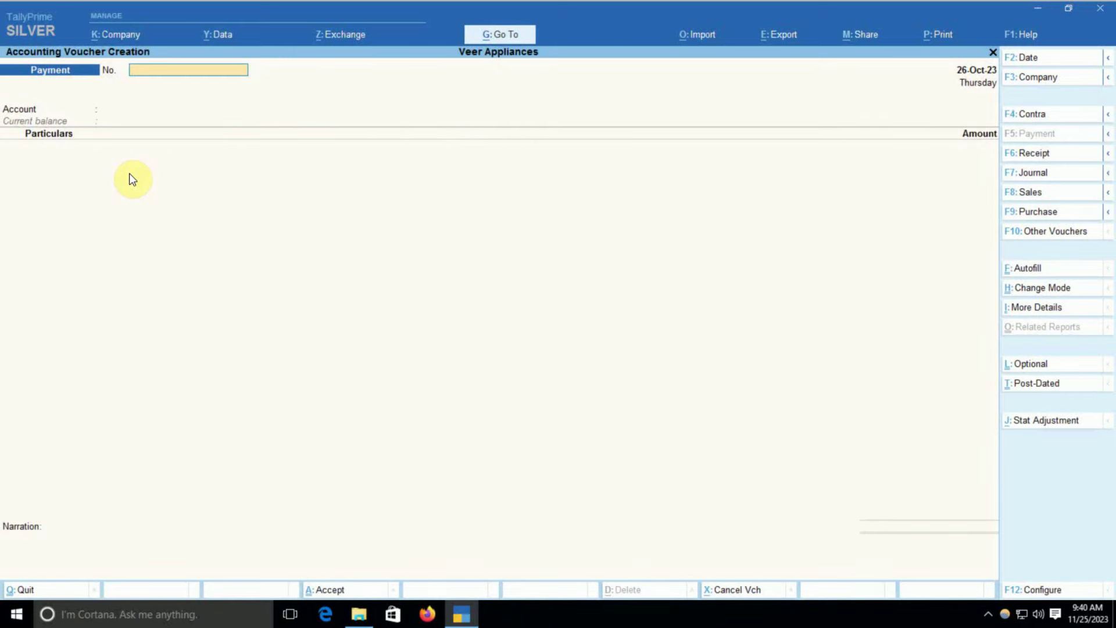
{"action": "key", "text": "F7"}
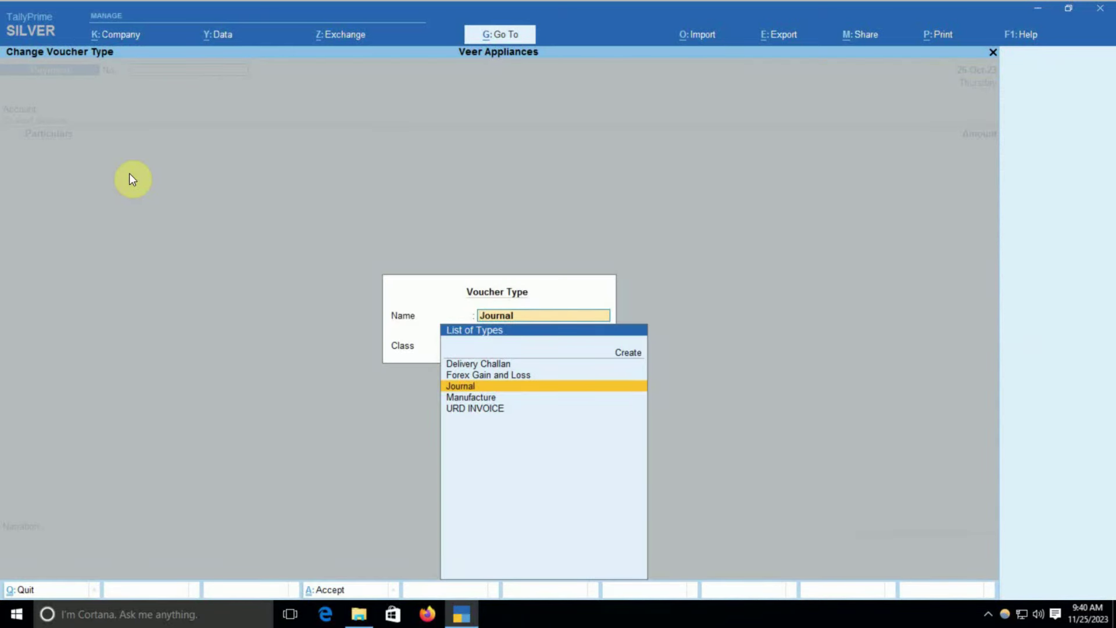
{"action": "key", "text": "Return"}
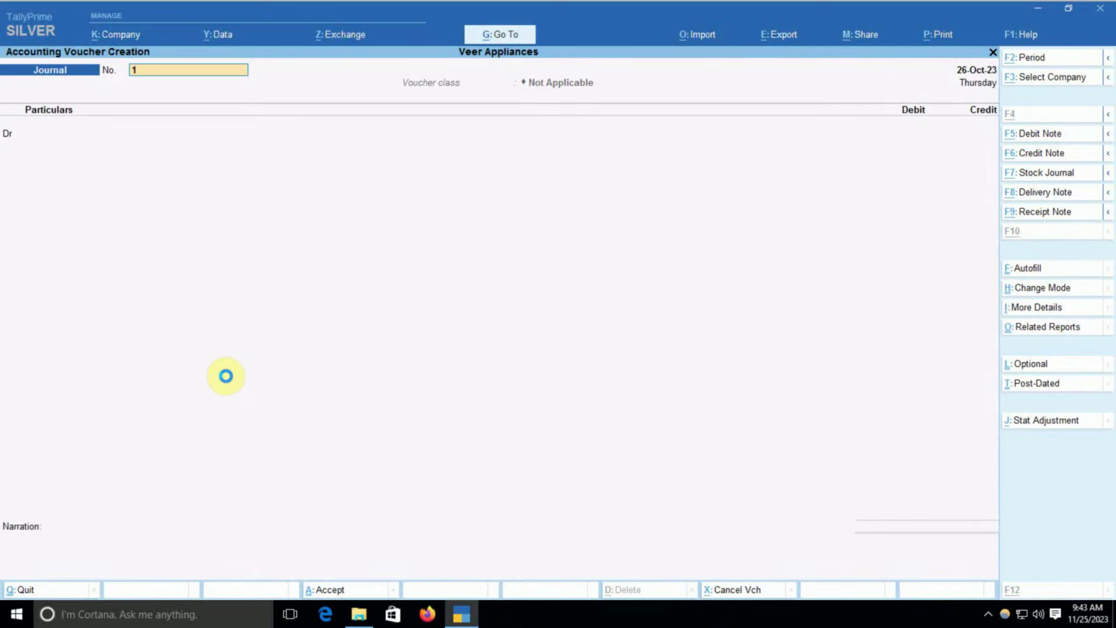
{"action": "key", "text": "F7"}
{"action": "key", "text": "Up"}
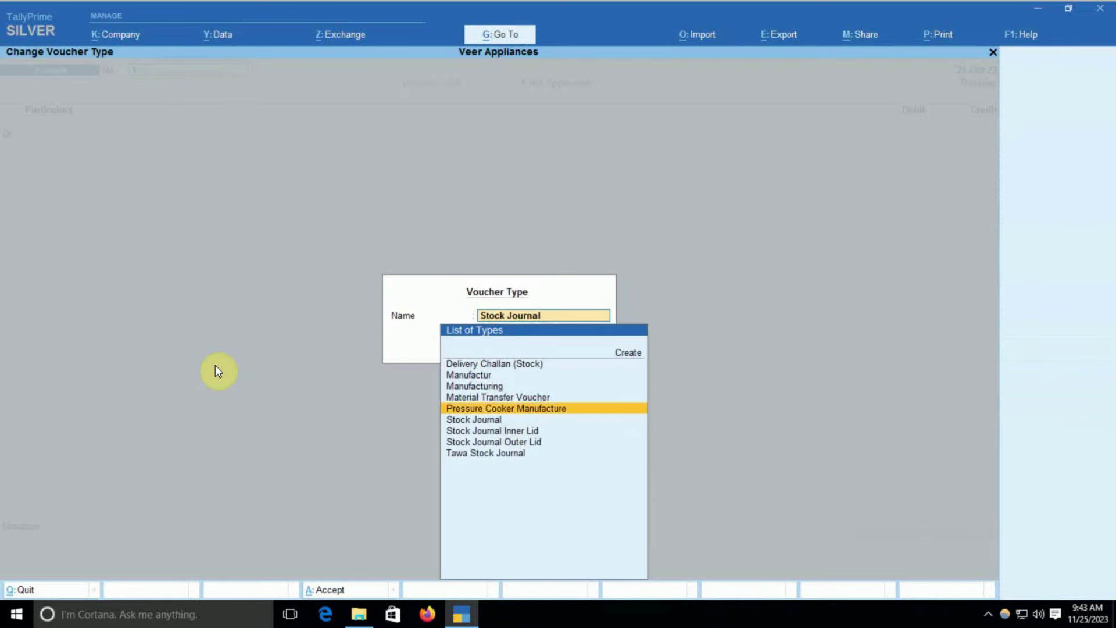
{"action": "key", "text": "Up"}
{"action": "key", "text": "Up"}
{"action": "key", "text": "Up"}
{"action": "key", "text": "Down"}
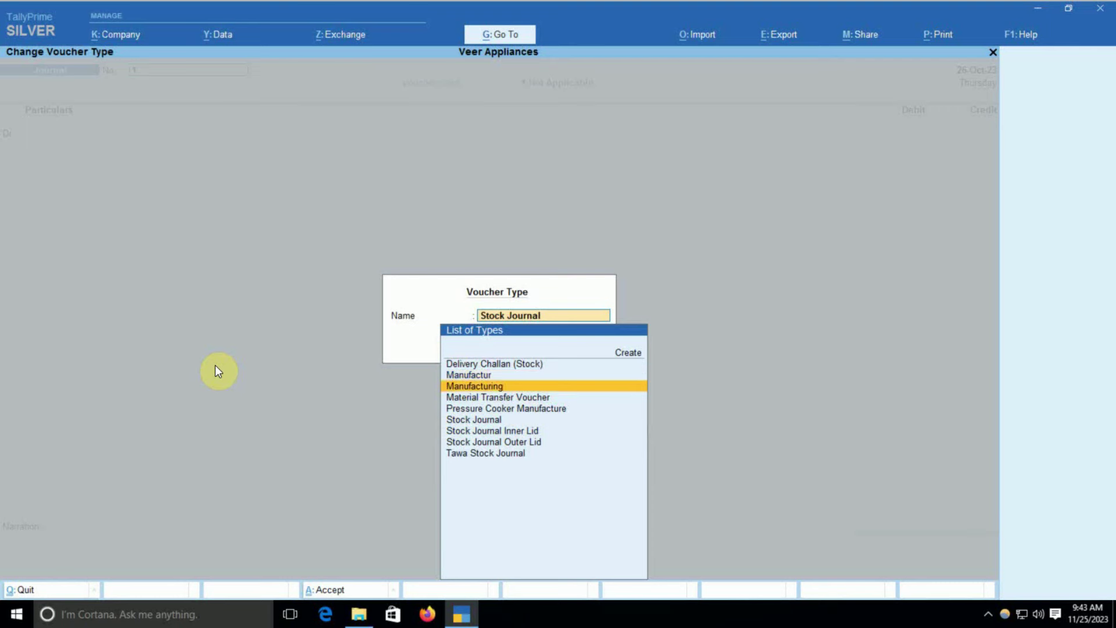
{"action": "key", "text": "Up"}
{"action": "key", "text": "Return"}
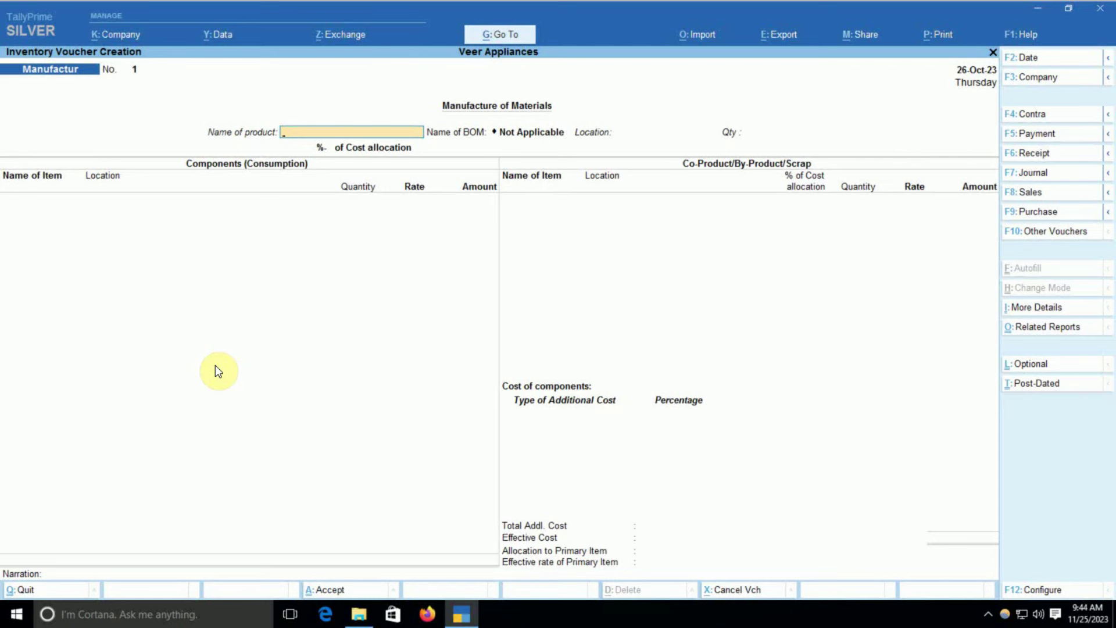
Choose 1.5 Ltr Pressure Cooker as the product to manufacture with its Raw Materials BOM, leaving the item description blank.
{"action": "type", "text": "1.5 l"}
{"action": "key", "text": "Down"}
{"action": "key", "text": "Down"}
{"action": "key", "text": "Down"}
{"action": "key", "text": "Down"}
{"action": "key", "text": "Down"}
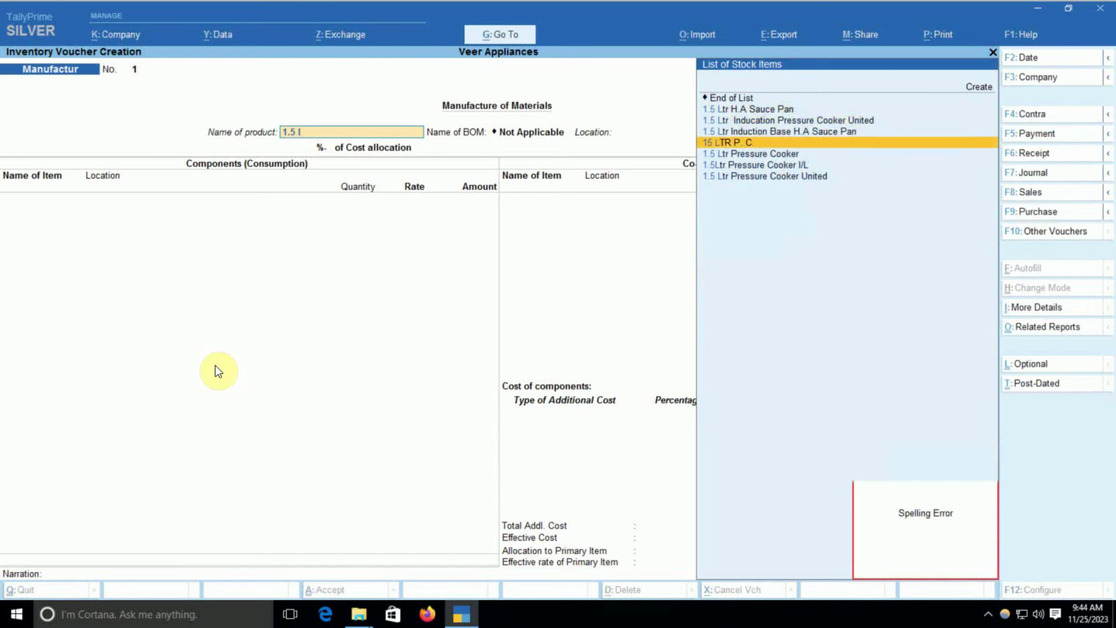
{"action": "key", "text": "Return"}
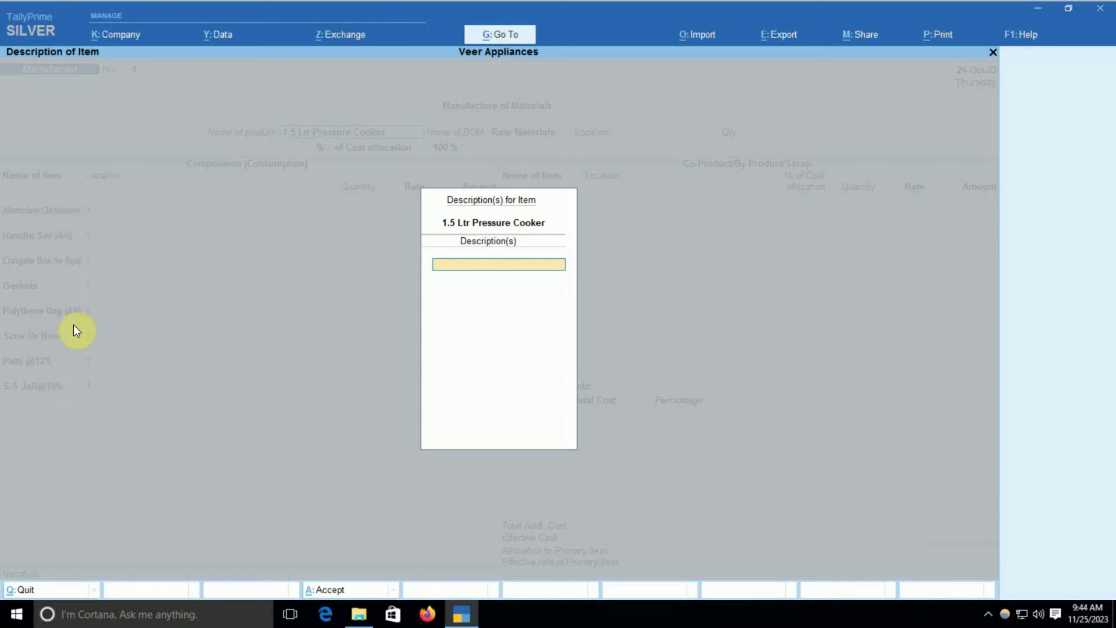
{"action": "key", "text": "Return"}
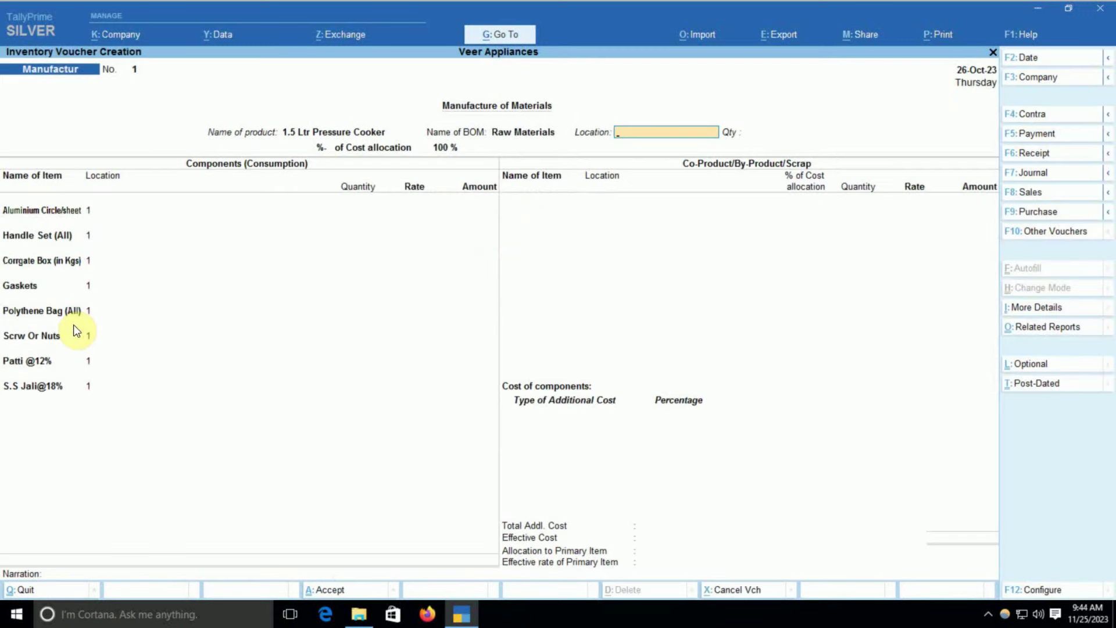
Set the product's location to 1 and the manufactured quantity to 450 PCS.
{"action": "key", "text": "Return"}
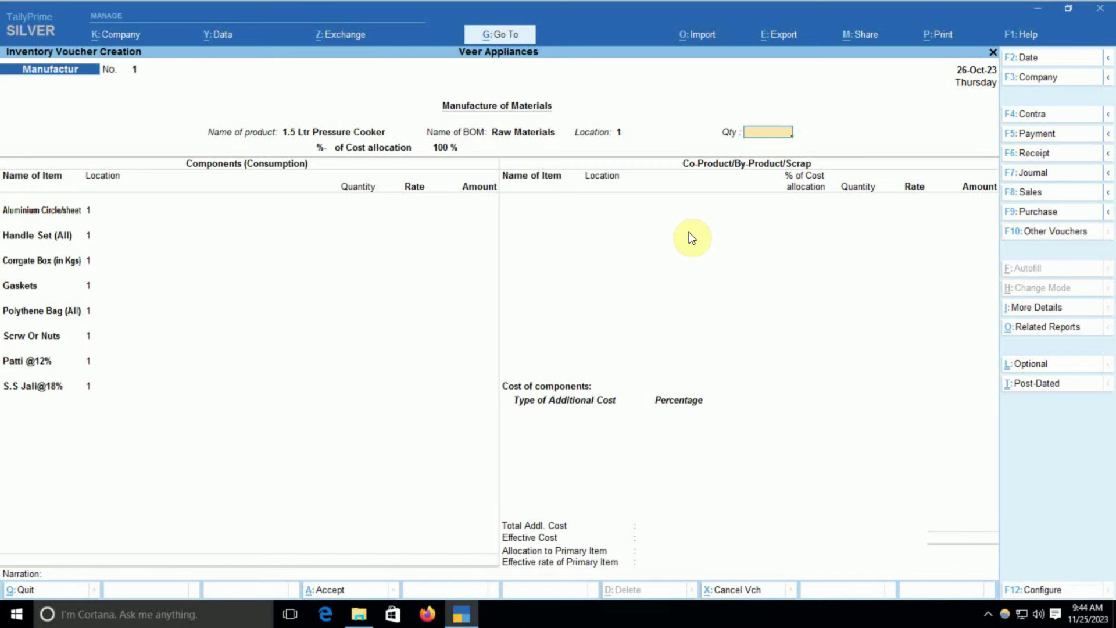
{"action": "type", "text": "450"}
{"action": "key", "text": "Return"}
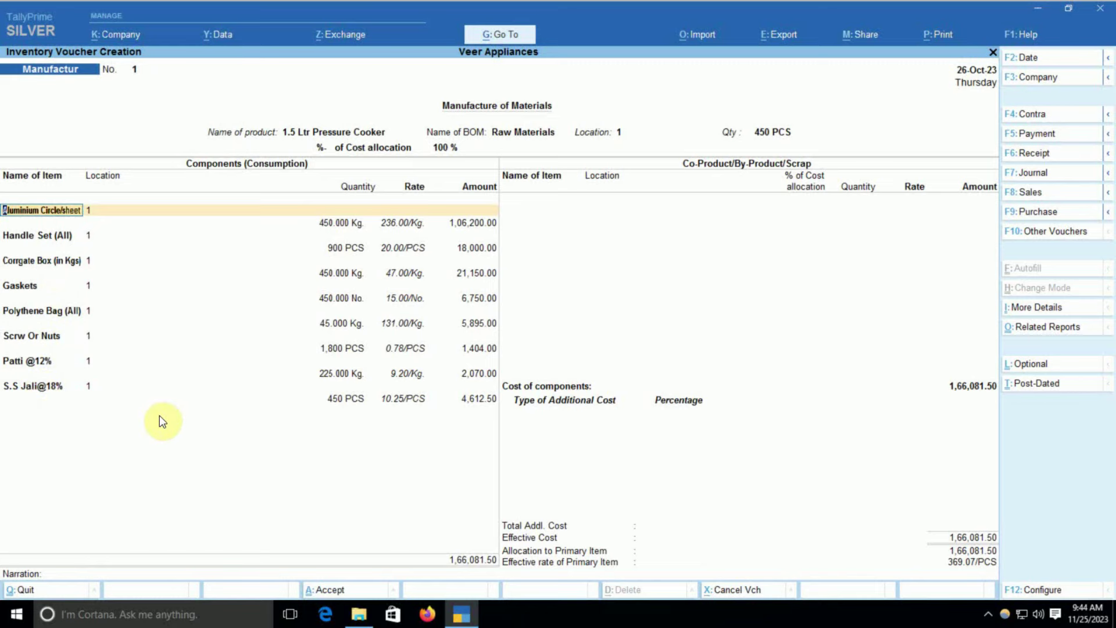
Accept the filled-in quantity and rate of every consumed component, from Aluminium Circle/sheet to S.S Jali@18%, without additional costs.
{"action": "key", "text": "Return"}
{"action": "key", "text": "Return"}
{"action": "key", "text": "Return"}
{"action": "key", "text": "Return"}
{"action": "key", "text": "Return"}
{"action": "key", "text": "Return"}
{"action": "key", "text": "Return"}
{"action": "key", "text": "Return"}
{"action": "key", "text": "Return"}
{"action": "key", "text": "Return"}
{"action": "key", "text": "Return"}
{"action": "key", "text": "Return"}
{"action": "key", "text": "Return"}
{"action": "key", "text": "Return"}
{"action": "key", "text": "Return"}
{"action": "key", "text": "Return"}
{"action": "key", "text": "Return"}
{"action": "key", "text": "Return"}
{"action": "key", "text": "Return"}
{"action": "key", "text": "Return"}
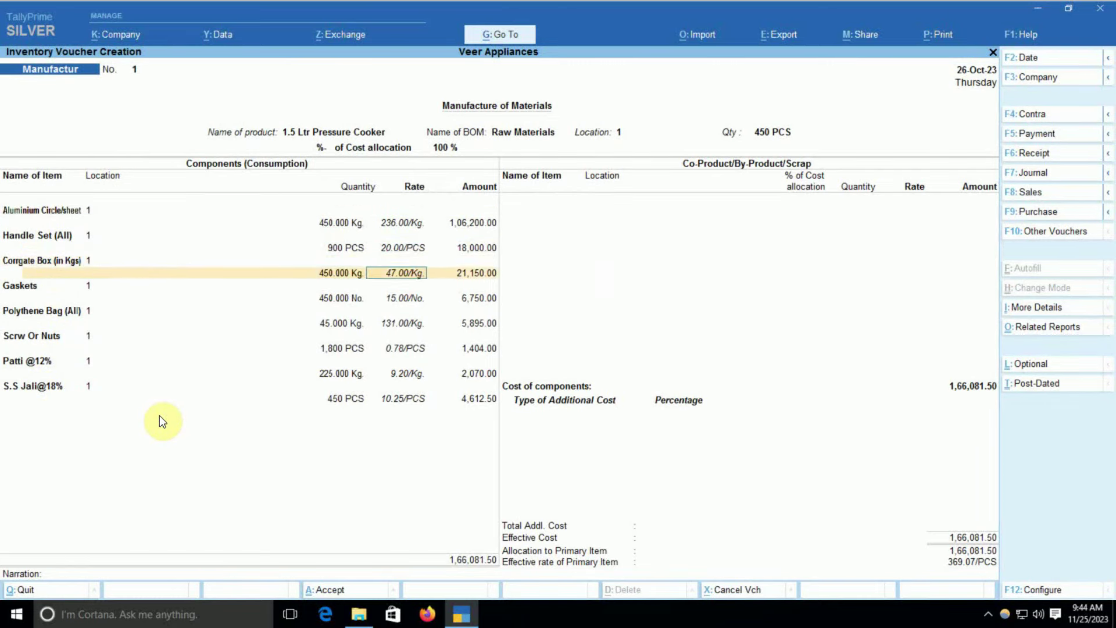
{"action": "key", "text": "Return"}
{"action": "key", "text": "Return"}
{"action": "key", "text": "Return"}
{"action": "key", "text": "Return"}
{"action": "key", "text": "Return"}
{"action": "key", "text": "Return"}
{"action": "key", "text": "Return"}
{"action": "key", "text": "Return"}
{"action": "key", "text": "Return"}
{"action": "key", "text": "Return"}
{"action": "key", "text": "Return"}
{"action": "key", "text": "Return"}
{"action": "key", "text": "Return"}
{"action": "key", "text": "Return"}
{"action": "key", "text": "Return"}
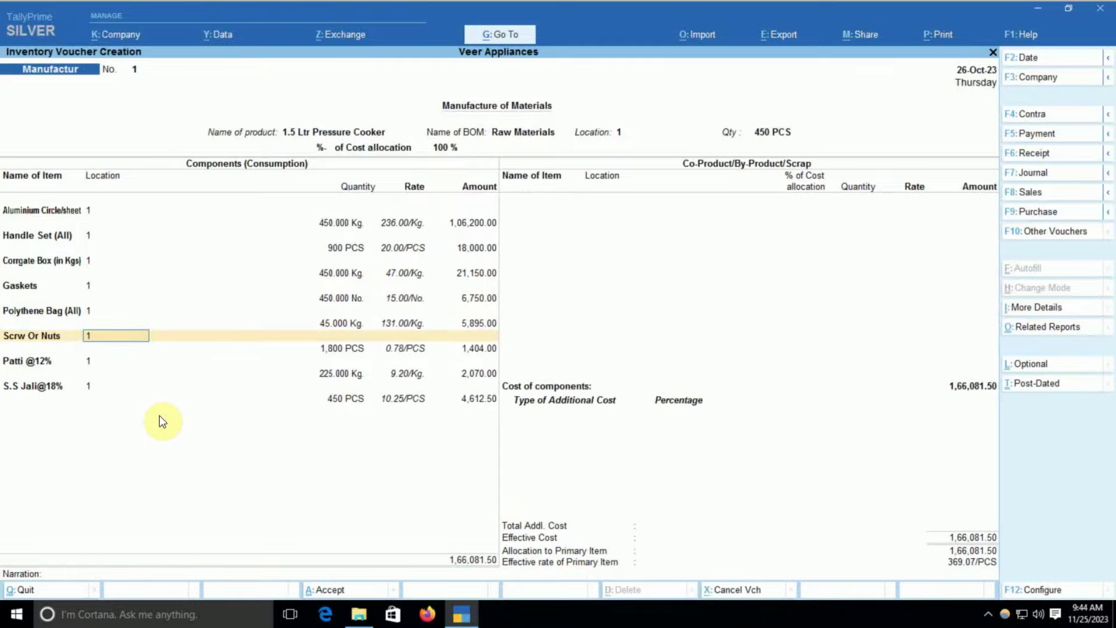
{"action": "key", "text": "Return"}
{"action": "key", "text": "Return"}
{"action": "key", "text": "Return"}
{"action": "key", "text": "Return"}
{"action": "key", "text": "Return"}
{"action": "key", "text": "Return"}
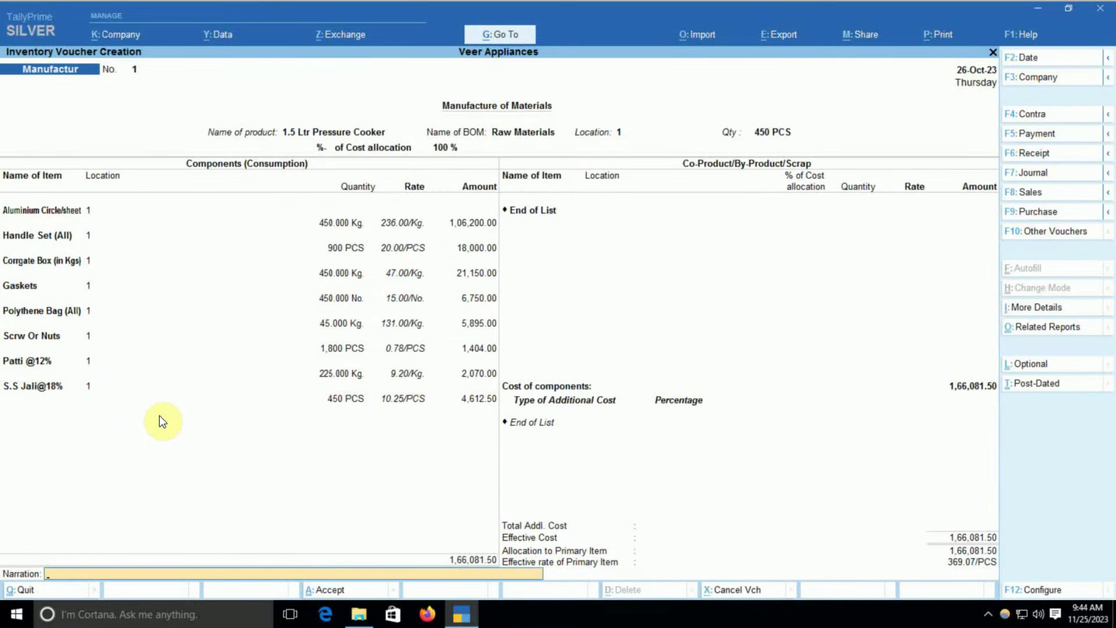
Add Scrap at location 1 as a by-product with a quantity of 45 Kg and no cost allocation.
{"action": "key", "text": "BackSpace"}
{"action": "key", "text": "BackSpace"}
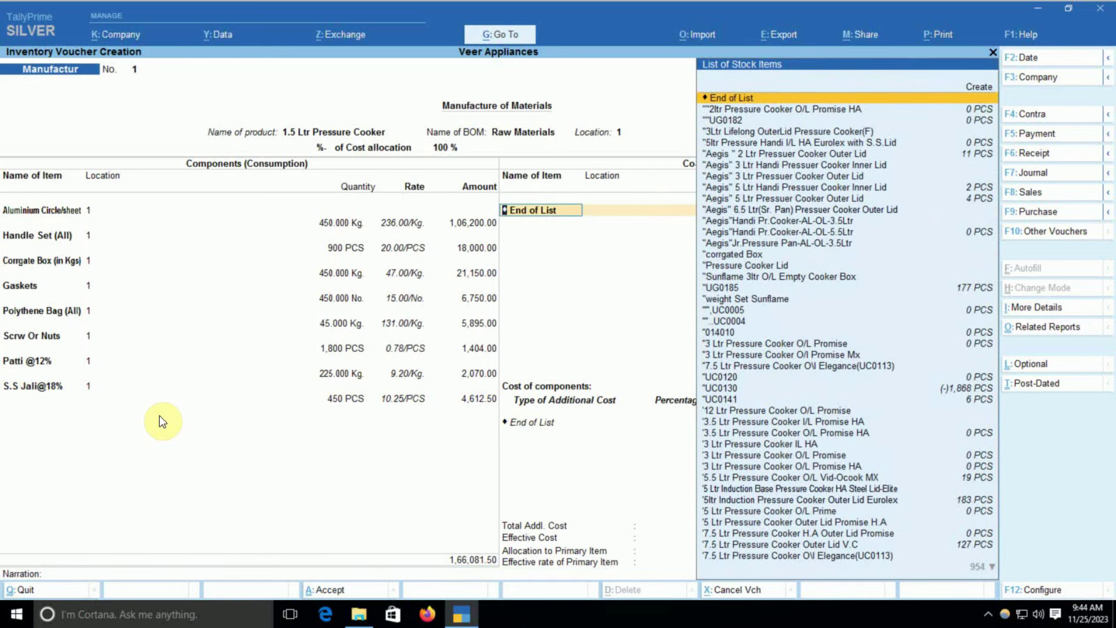
{"action": "type", "text": "Scrap"}
{"action": "key", "text": "Return"}
{"action": "key", "text": "Return"}
{"action": "key", "text": "Return"}
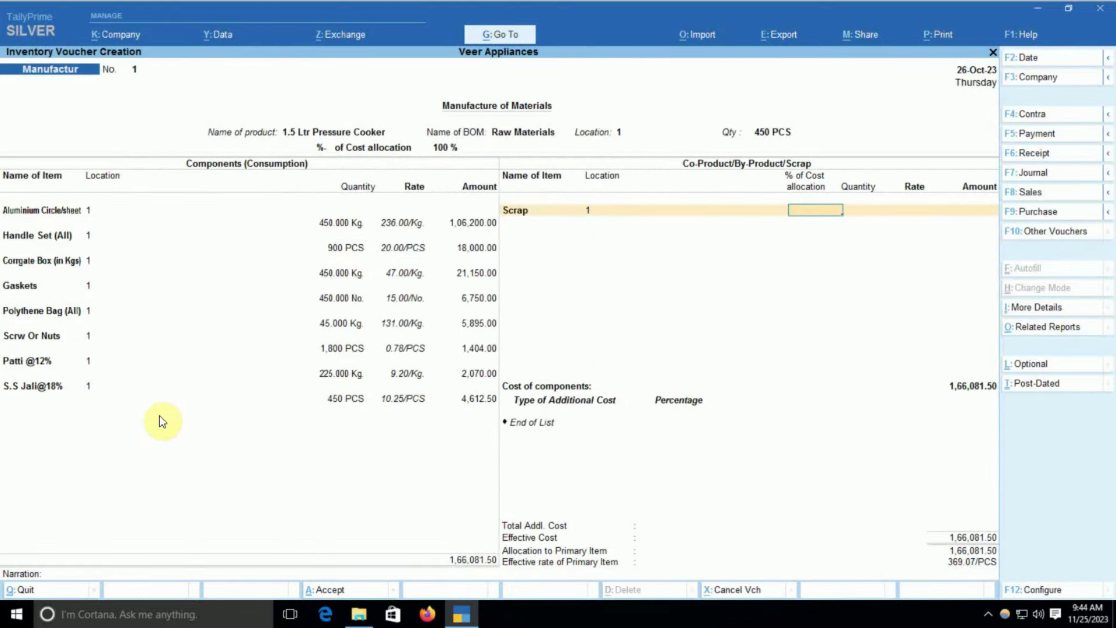
{"action": "key", "text": "Return"}
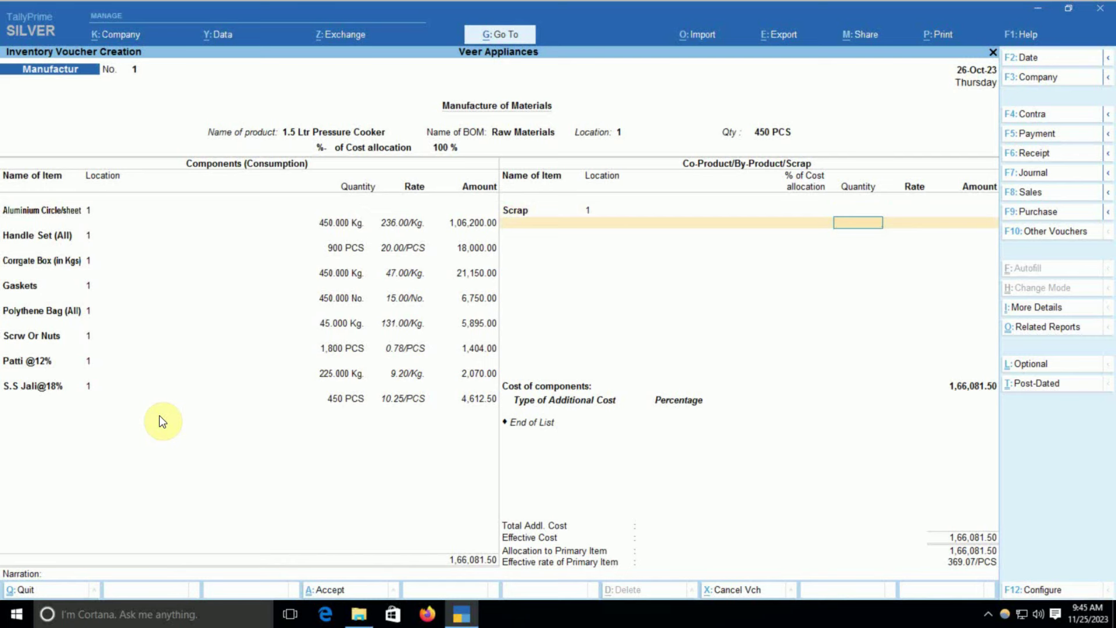
{"action": "type", "text": "45"}
{"action": "key", "text": "Return"}
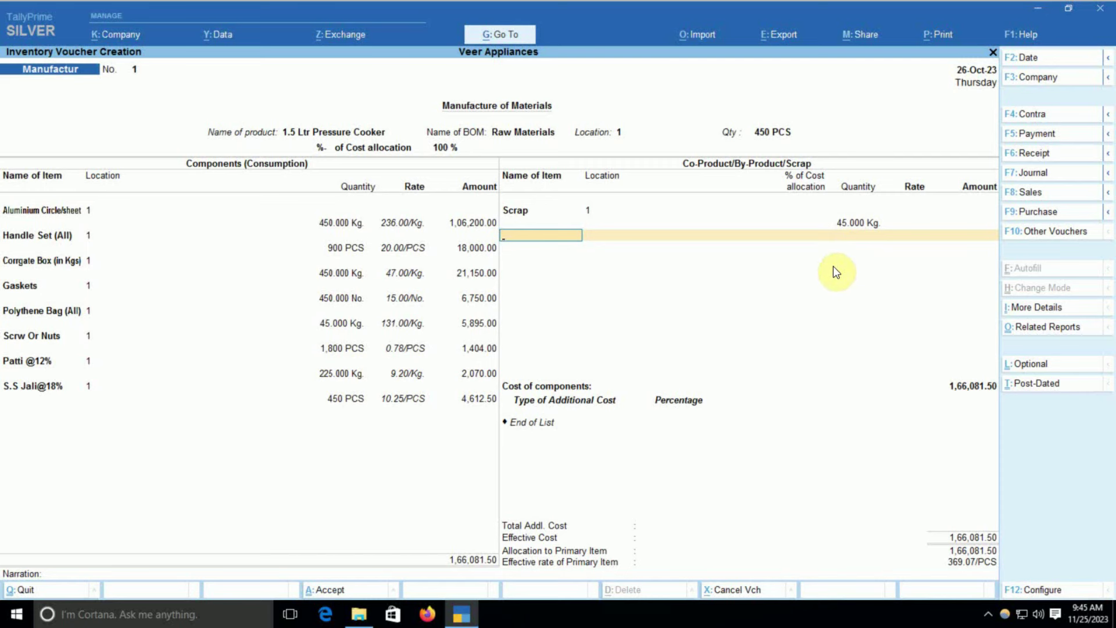
Save the manufacturing voucher without a narration and return to the Gateway of Tally.
{"action": "key", "text": "Return"}
{"action": "key", "text": "Return"}
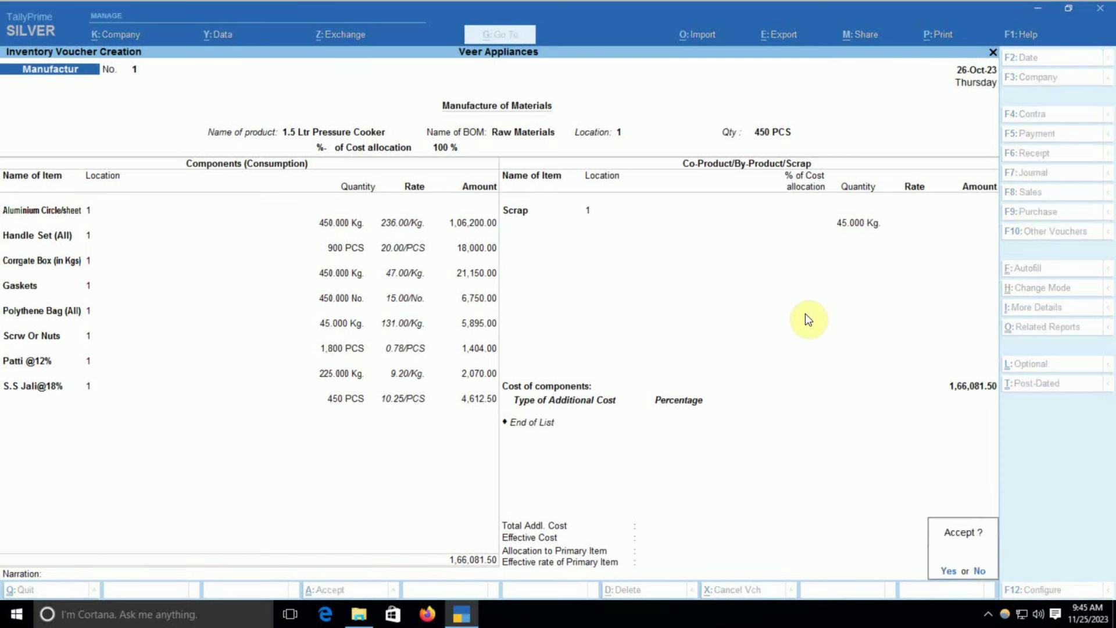
{"action": "key", "text": "Return"}
{"action": "key", "text": "Escape"}
{"action": "key", "text": "Return"}
{"action": "key", "text": "Escape"}
{"action": "key", "text": "Escape"}
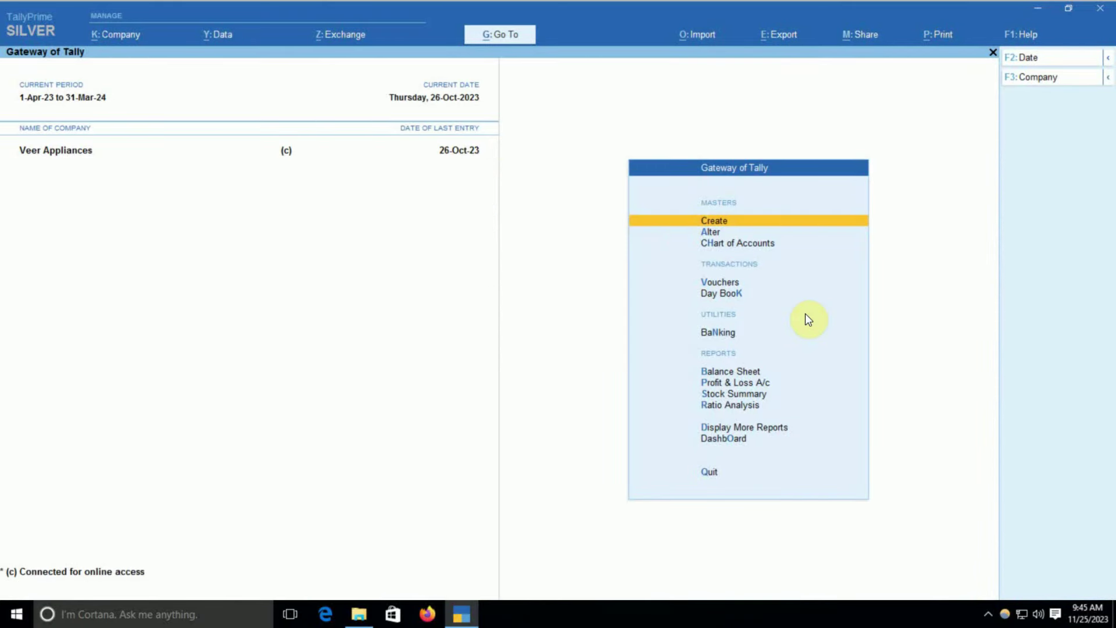
Open the Finish Goods group in the Stock Summary and examine the stock of 1.5 Ltr Pressure Cooker.
{"action": "key", "text": "s"}
{"action": "key", "text": "Down"}
{"action": "key", "text": "Down"}
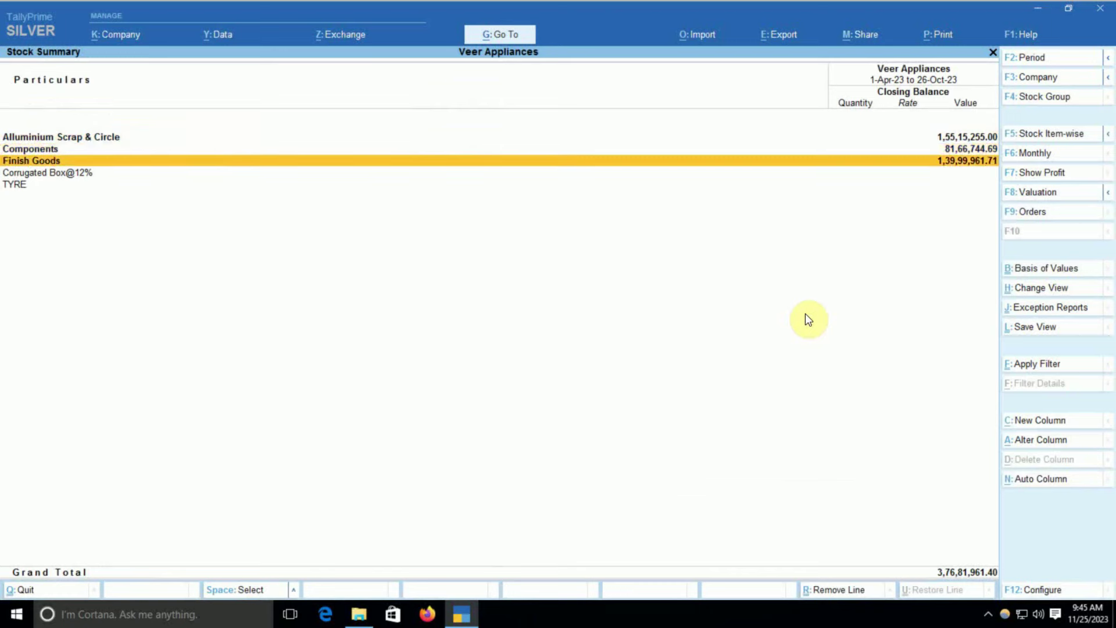
{"action": "key", "text": "Return"}
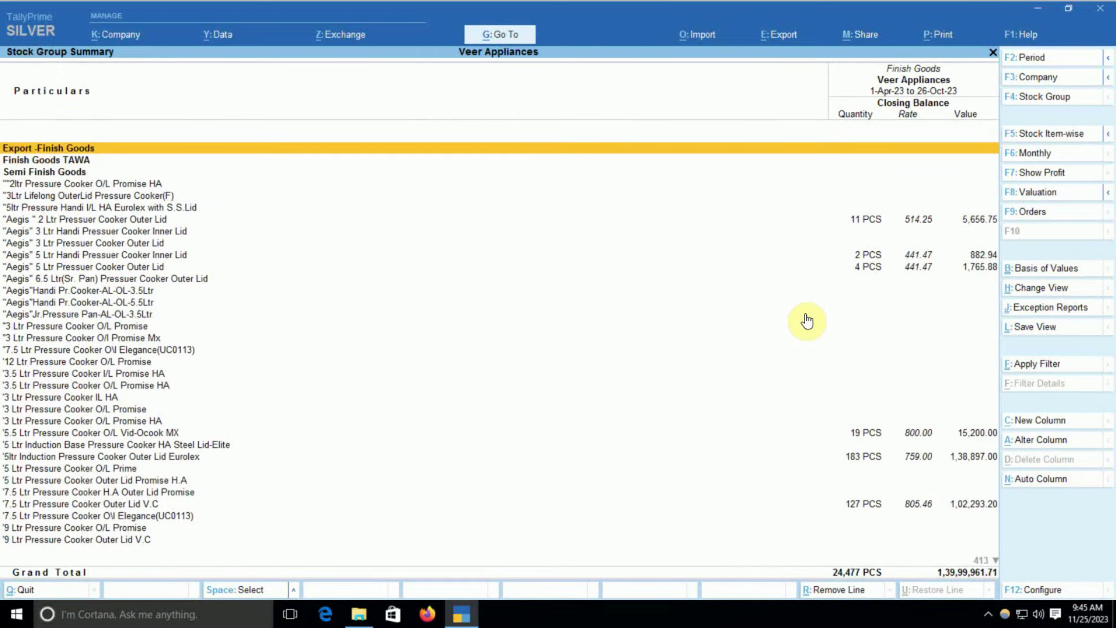
{"action": "key", "text": "Page_Down"}
{"action": "key", "text": "Down"}
{"action": "key", "text": "Down"}
{"action": "key", "text": "Down"}
{"action": "key", "text": "Down"}
{"action": "key", "text": "Down"}
{"action": "key", "text": "Down"}
{"action": "key", "text": "Down"}
{"action": "key", "text": "Down"}
{"action": "key", "text": "Down"}
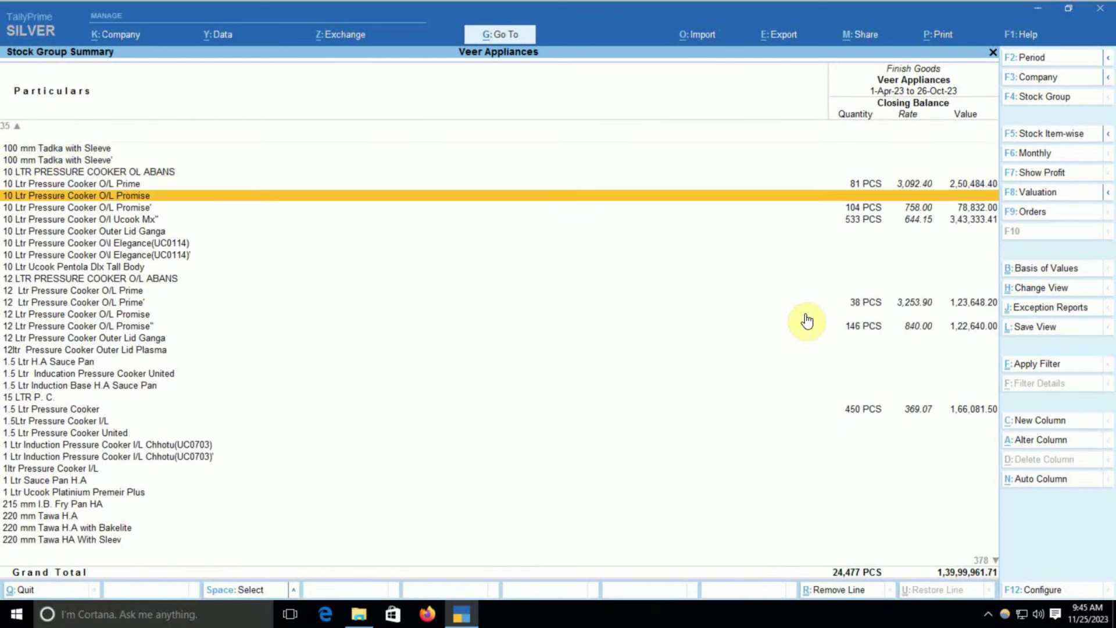
{"action": "key", "text": "Down"}
{"action": "key", "text": "Down"}
{"action": "key", "text": "Down"}
{"action": "key", "text": "Down"}
{"action": "key", "text": "Down"}
{"action": "key", "text": "Down"}
{"action": "key", "text": "Down"}
{"action": "key", "text": "Down"}
{"action": "key", "text": "Down"}
{"action": "key", "text": "Down"}
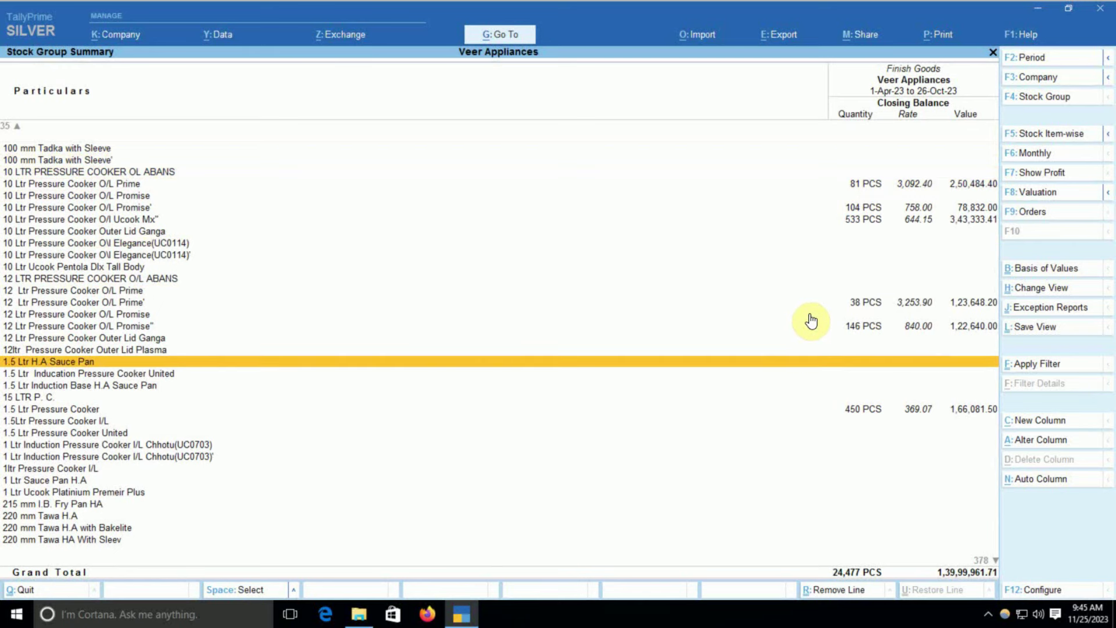
{"action": "key", "text": "Down"}
{"action": "key", "text": "Down"}
{"action": "key", "text": "Down"}
{"action": "key", "text": "Down"}
{"action": "key", "text": "Return"}
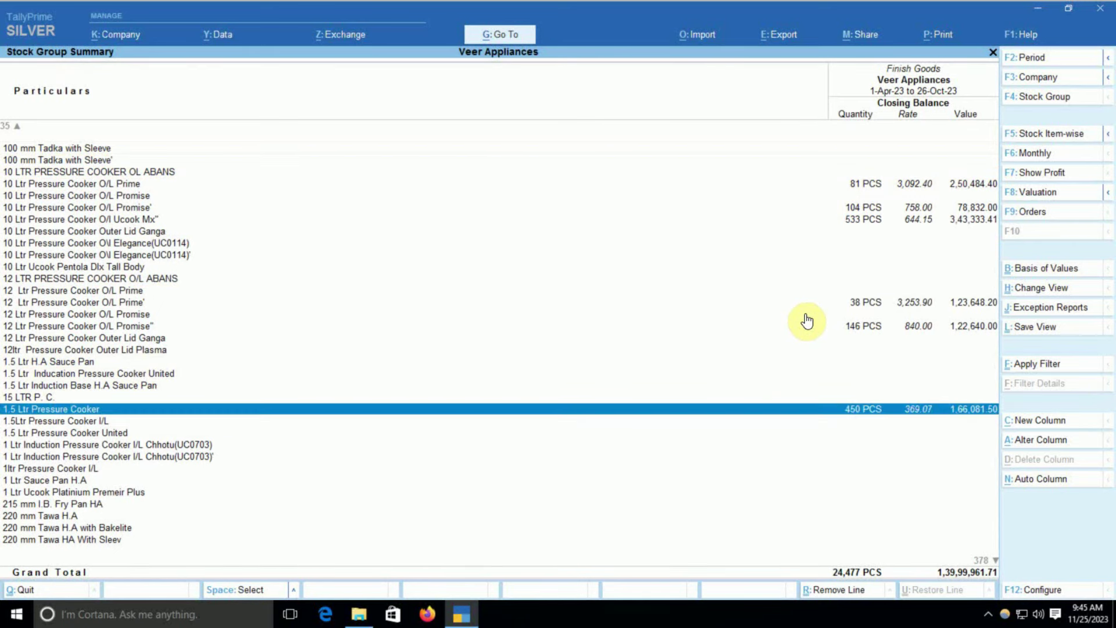
Switch from the Finish Goods group to the Components group in the Stock Summary and locate the Handel Set subgroup.
{"action": "key", "text": "Escape"}
{"action": "key", "text": "Down"}
{"action": "key", "text": "Down"}
{"action": "key", "text": "Up"}
{"action": "key", "text": "Return"}
{"action": "key", "text": "Up"}
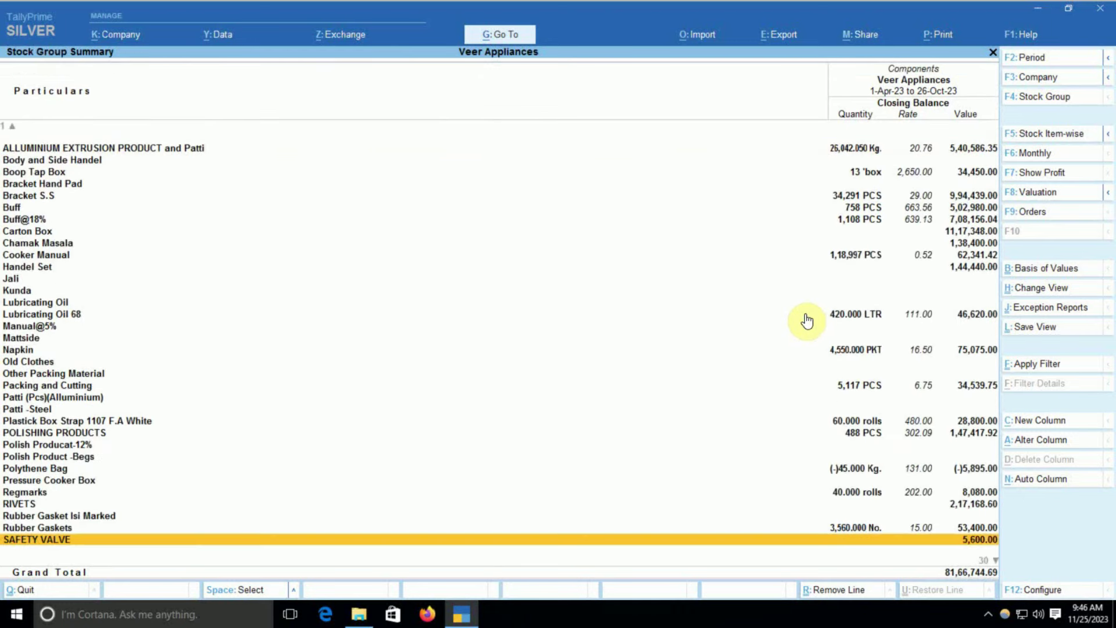
{"action": "key", "text": "Up"}
{"action": "key", "text": "Up"}
{"action": "key", "text": "Up"}
{"action": "key", "text": "Up"}
{"action": "key", "text": "Up"}
{"action": "key", "text": "Up"}
{"action": "key", "text": "Up"}
{"action": "key", "text": "Up"}
{"action": "key", "text": "Up"}
{"action": "key", "text": "Up"}
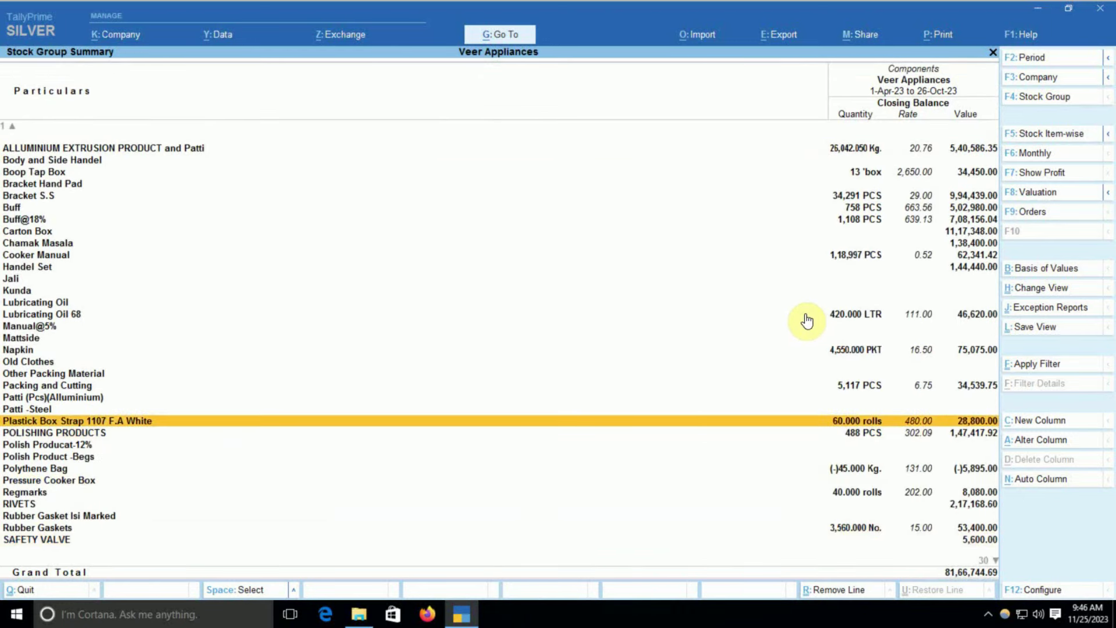
{"action": "key", "text": "Up"}
{"action": "key", "text": "Up"}
{"action": "key", "text": "Up"}
{"action": "key", "text": "Up"}
{"action": "key", "text": "Up"}
{"action": "key", "text": "Up"}
{"action": "key", "text": "Up"}
{"action": "key", "text": "Up"}
{"action": "key", "text": "Up"}
{"action": "key", "text": "Up"}
{"action": "key", "text": "Up"}
{"action": "key", "text": "Up"}
{"action": "key", "text": "Up"}
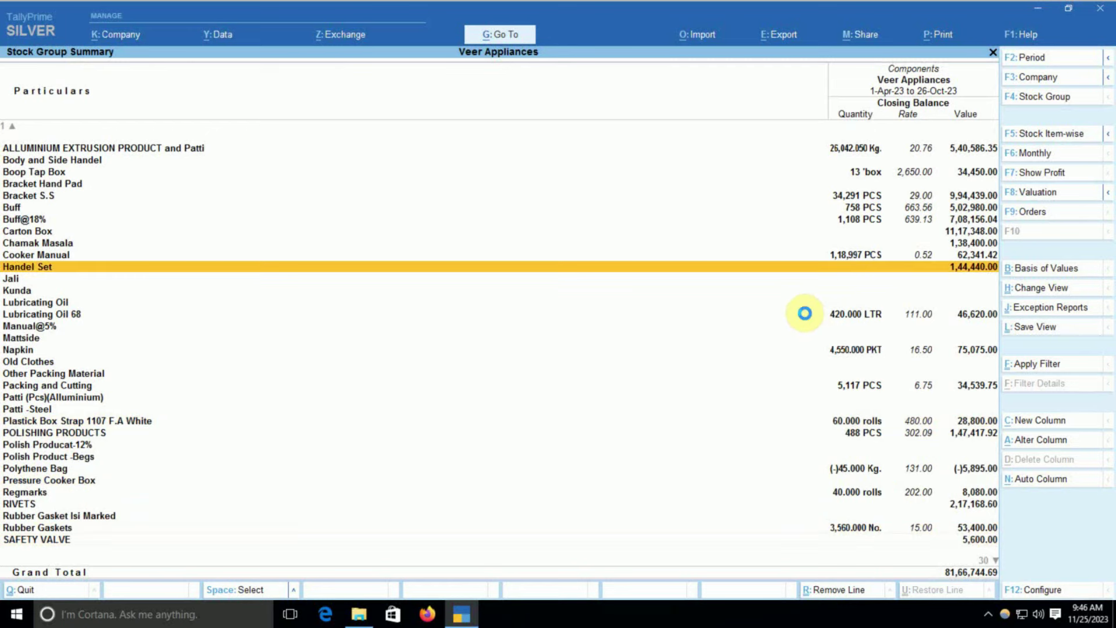
Open the Handel Set subgroup and examine the closing stock of Handle Set (All).
{"action": "key", "text": "Return"}
{"action": "key", "text": "Down"}
{"action": "key", "text": "Down"}
{"action": "key", "text": "Down"}
{"action": "key", "text": "Down"}
{"action": "key", "text": "Down"}
{"action": "key", "text": "Down"}
{"action": "key", "text": "Down"}
{"action": "key", "text": "Down"}
{"action": "key", "text": "Down"}
{"action": "key", "text": "Down"}
{"action": "key", "text": "Down"}
{"action": "key", "text": "Down"}
{"action": "key", "text": "Down"}
{"action": "key", "text": "Down"}
{"action": "key", "text": "Down"}
{"action": "key", "text": "Down"}
{"action": "key", "text": "Down"}
{"action": "key", "text": "Down"}
{"action": "key", "text": "Down"}
{"action": "key", "text": "Down"}
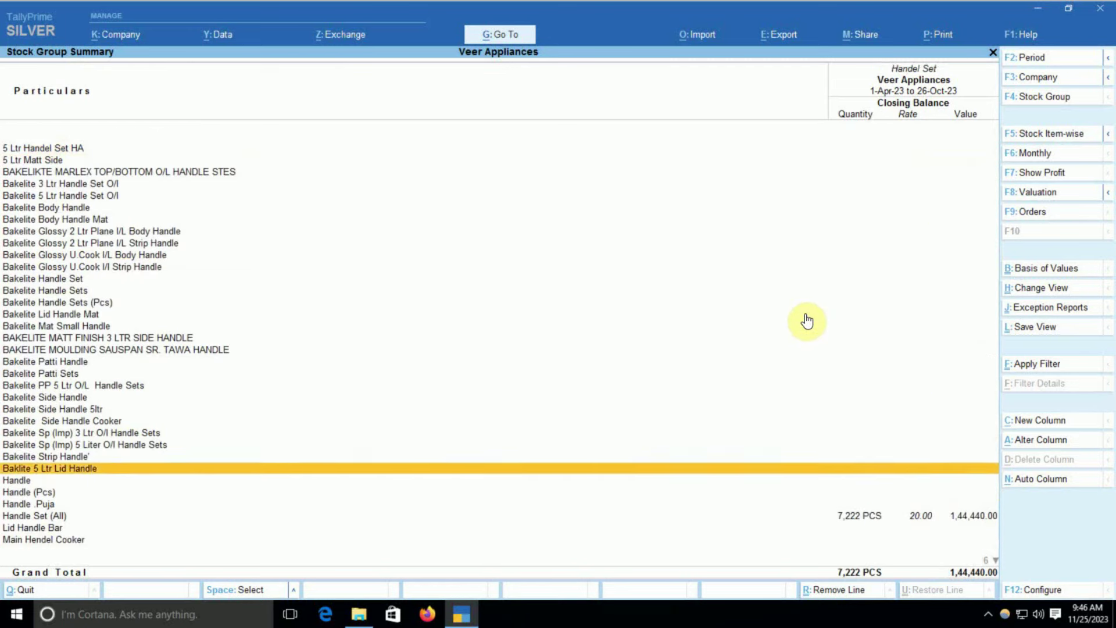
{"action": "key", "text": "Up"}
{"action": "key", "text": "Up"}
{"action": "key", "text": "Up"}
{"action": "key", "text": "Up"}
{"action": "key", "text": "Up"}
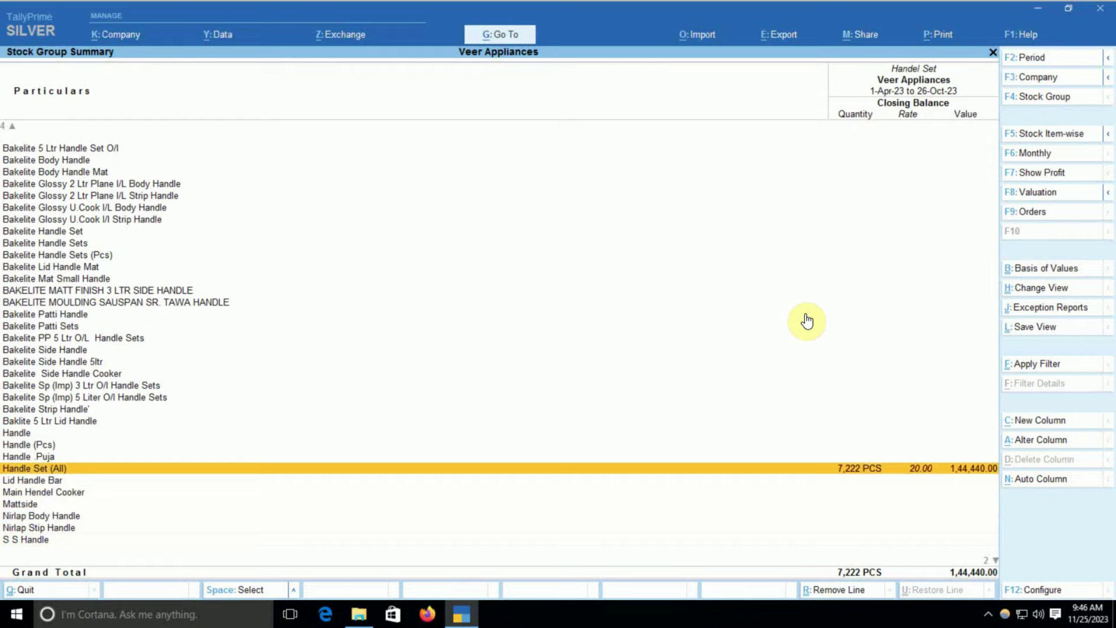
Close the stock reports and return to the Gateway of Tally.
{"action": "key", "text": "Escape"}
{"action": "key", "text": "Escape"}
{"action": "key", "text": "Escape"}
{"action": "key", "text": "Escape"}
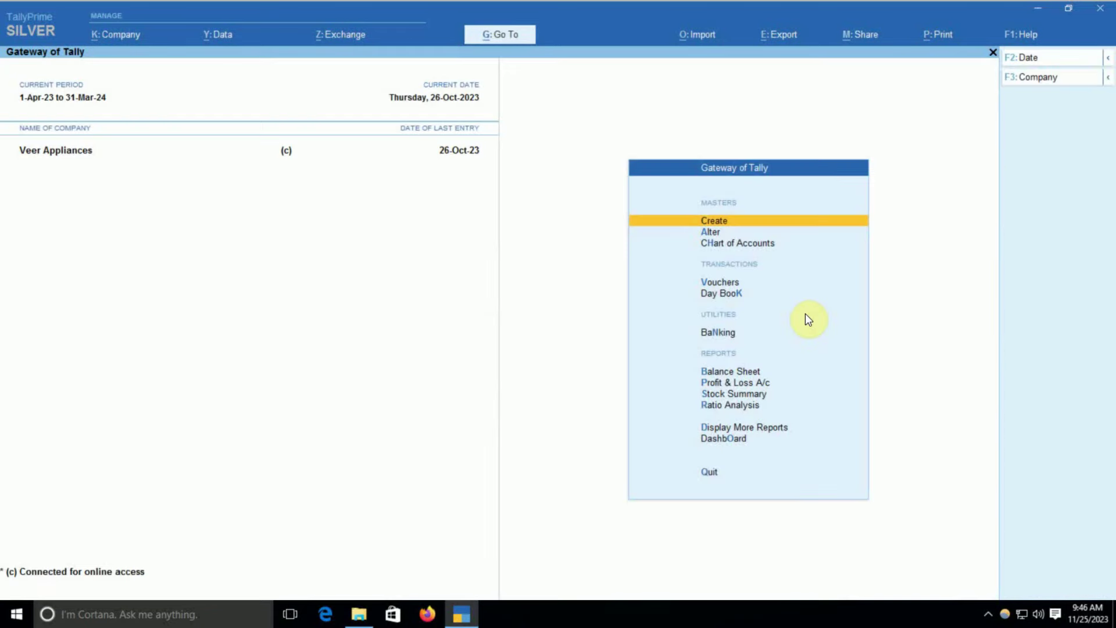